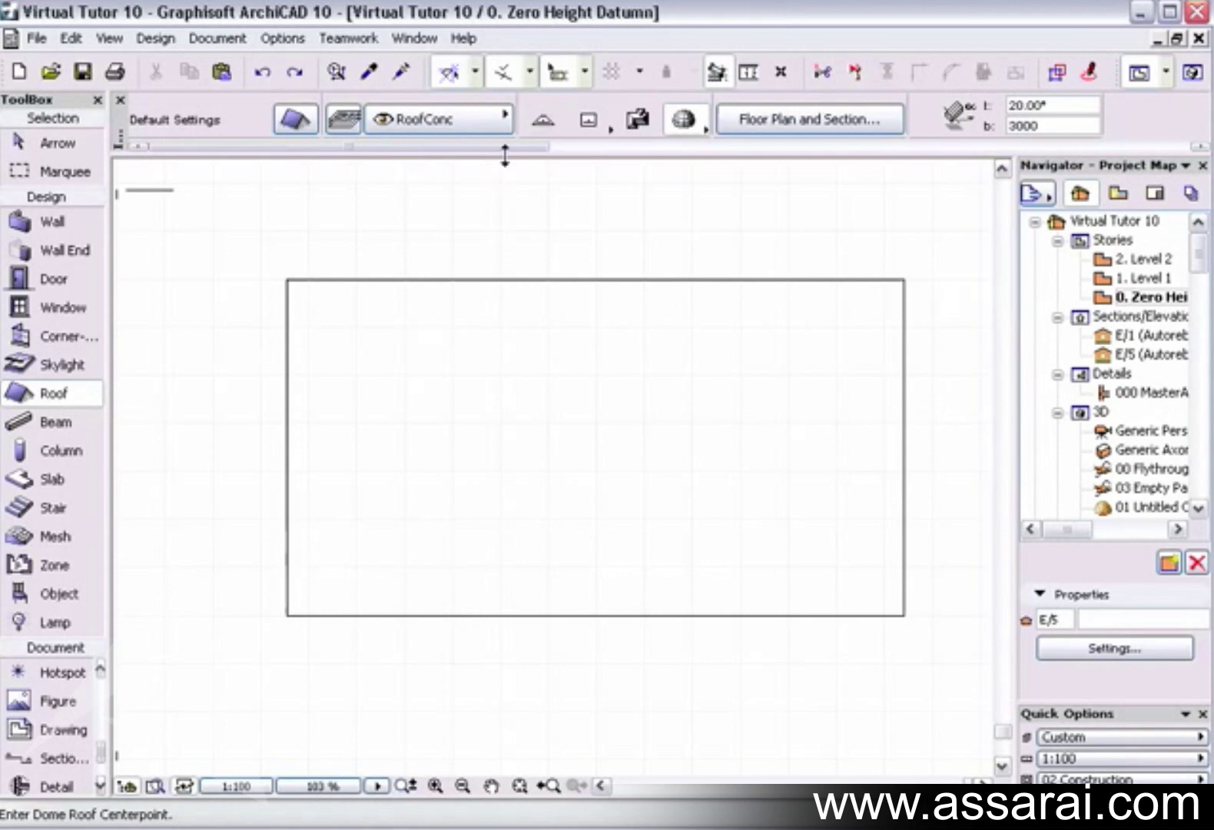
# Change the Roof tool's geometry method from dome to Barrel Vaulted.
pyautogui.click(699, 129)
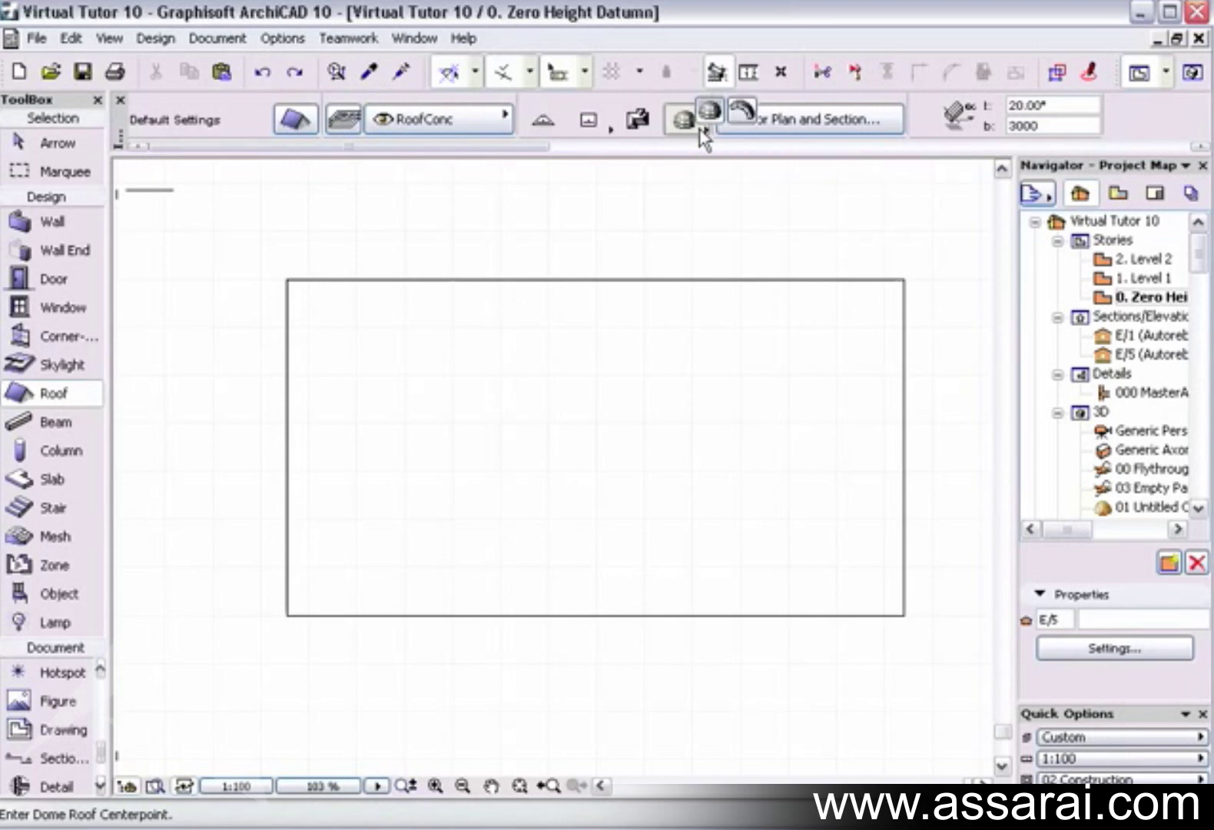
pyautogui.click(740, 117)
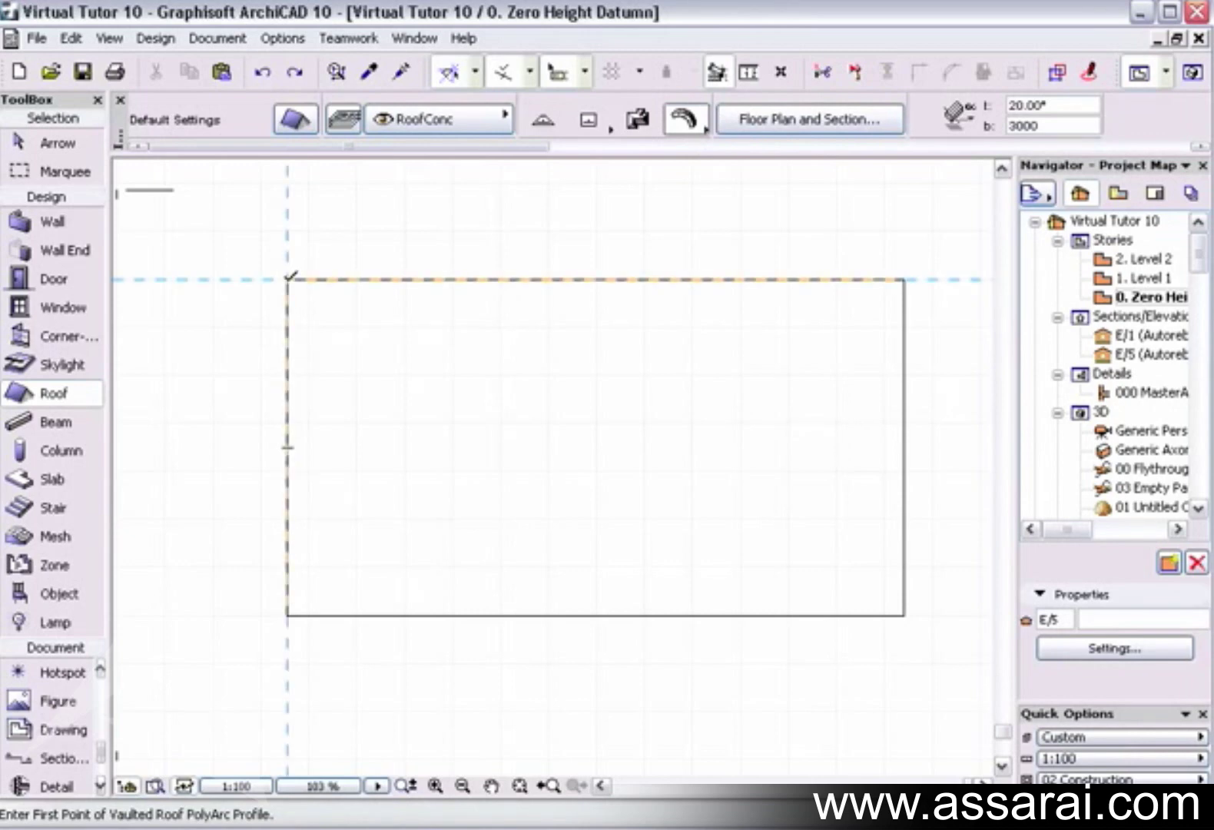
# Draw an arched profile along the slab's left edge and extrude it as a roof 3000 high, 120 thick.
pyautogui.click(288, 279)
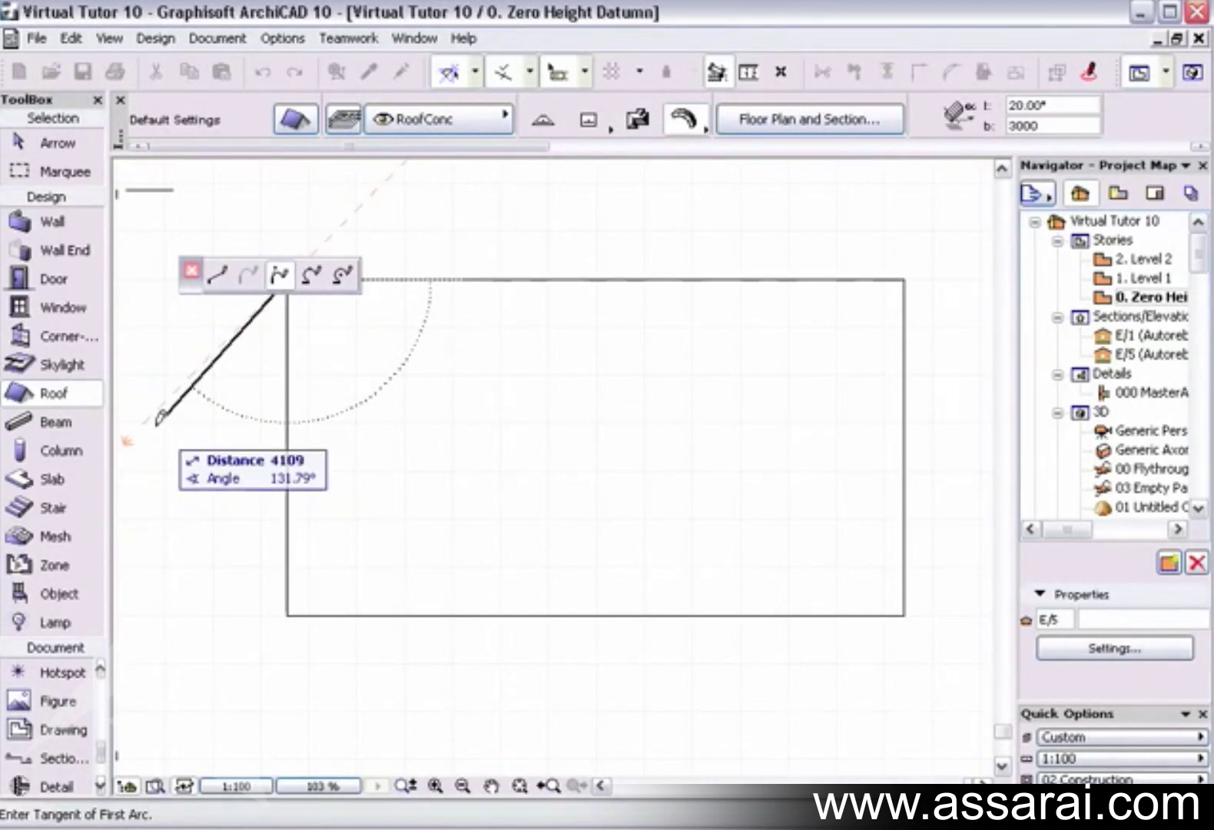
pyautogui.click(158, 418)
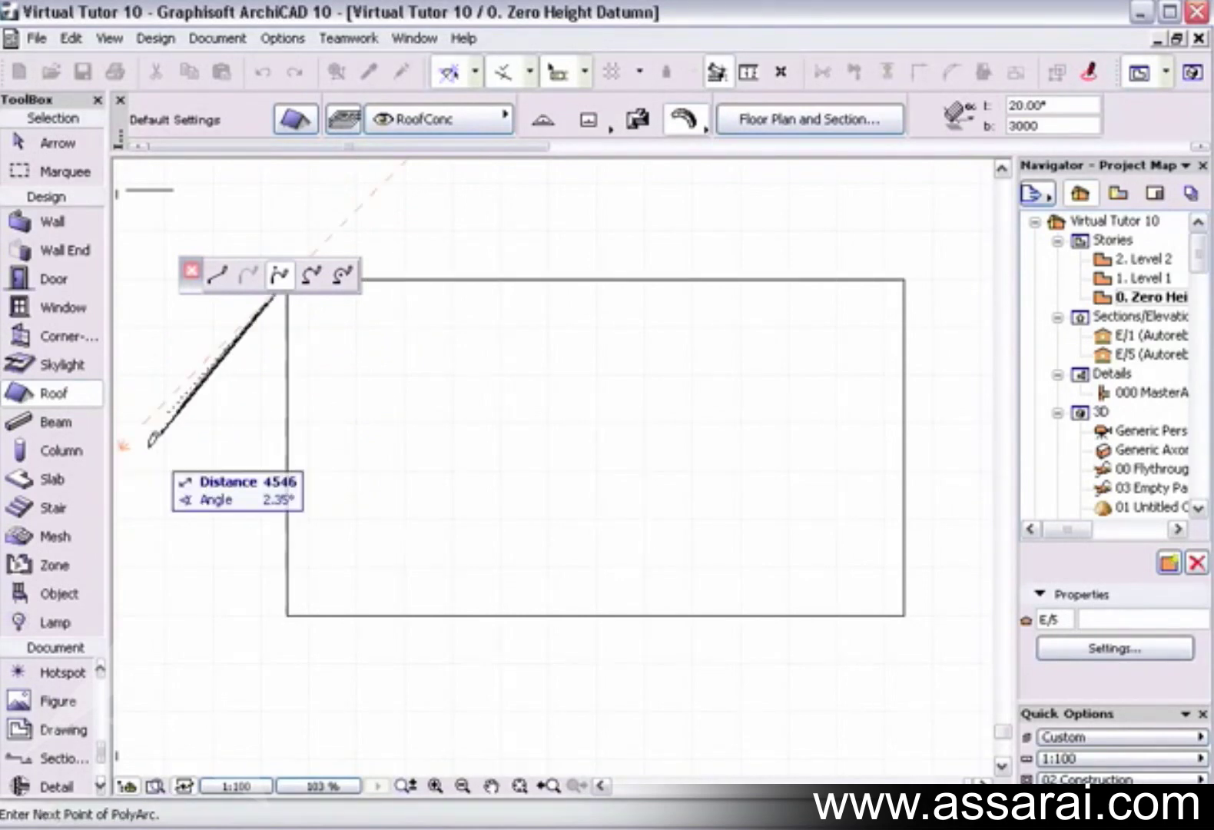
pyautogui.click(287, 612)
pyautogui.click(288, 611)
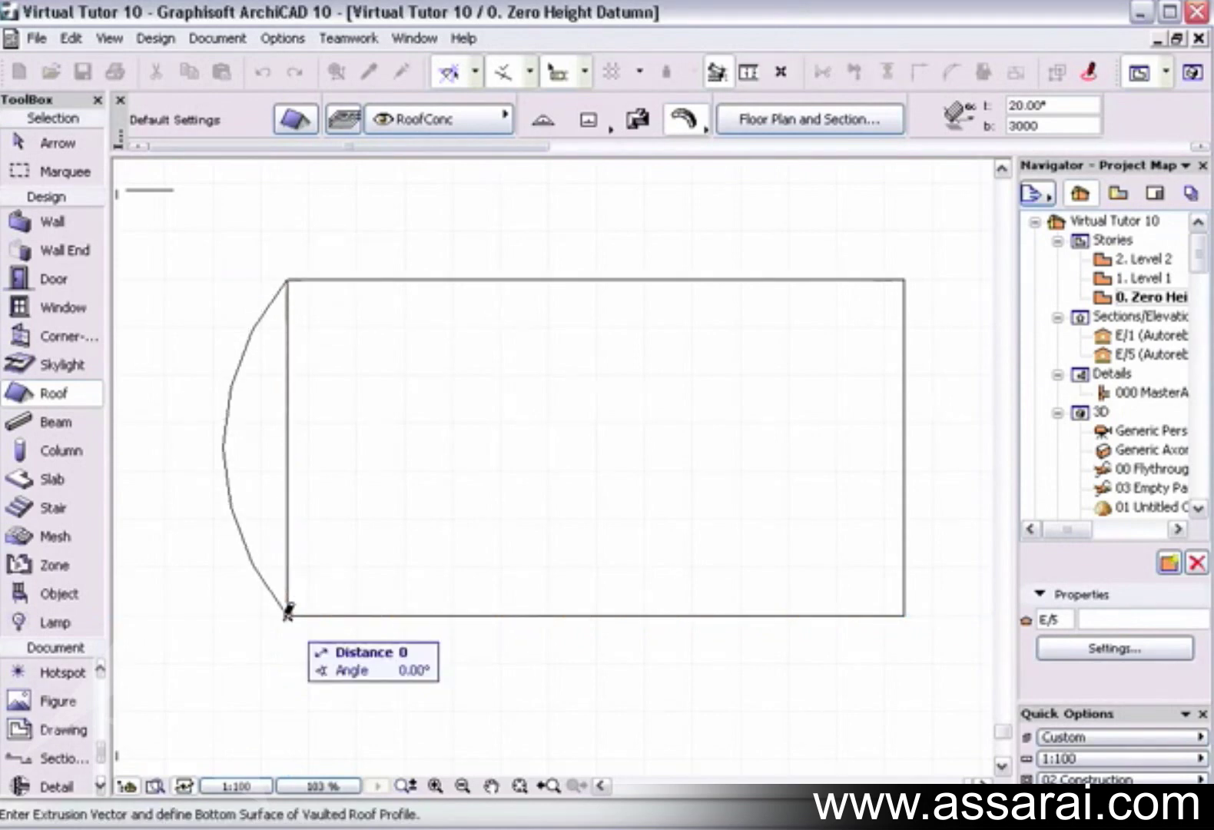
pyautogui.click(910, 610)
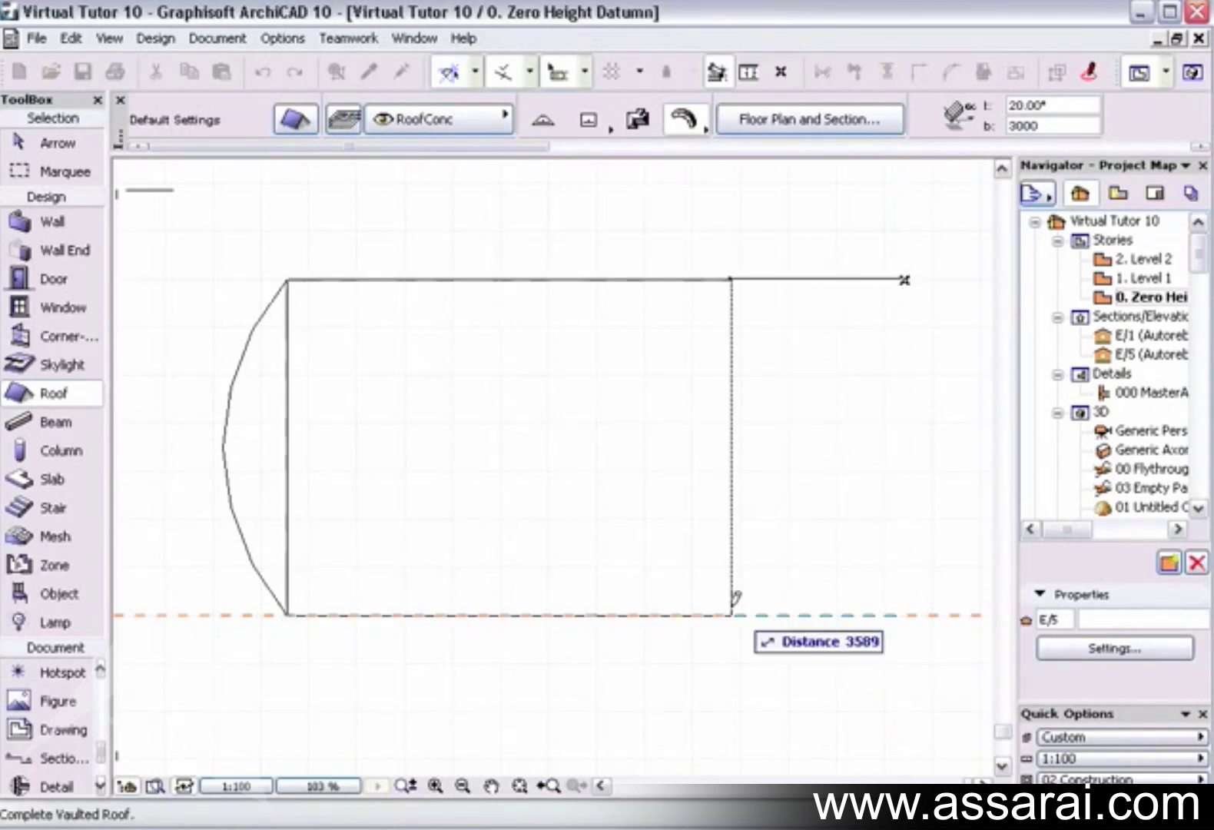
pyautogui.click(599, 614)
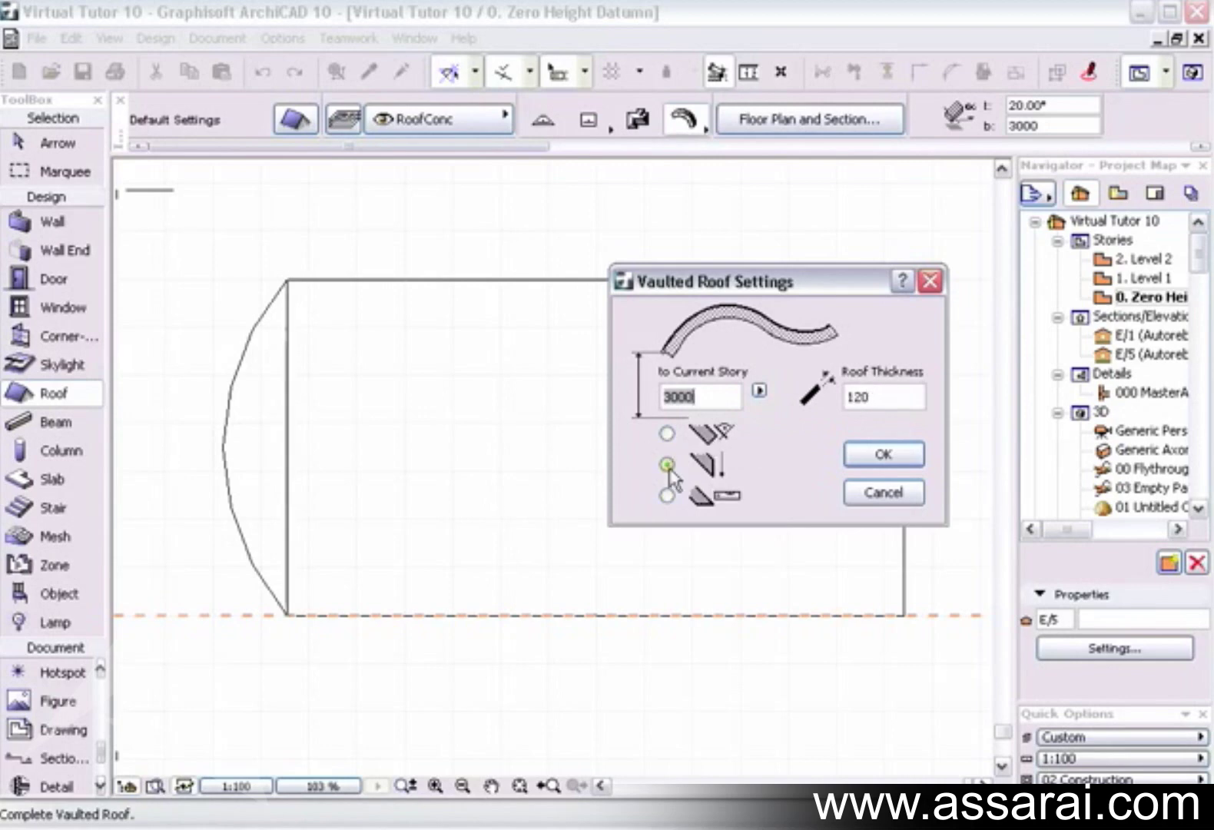
pyautogui.click(886, 457)
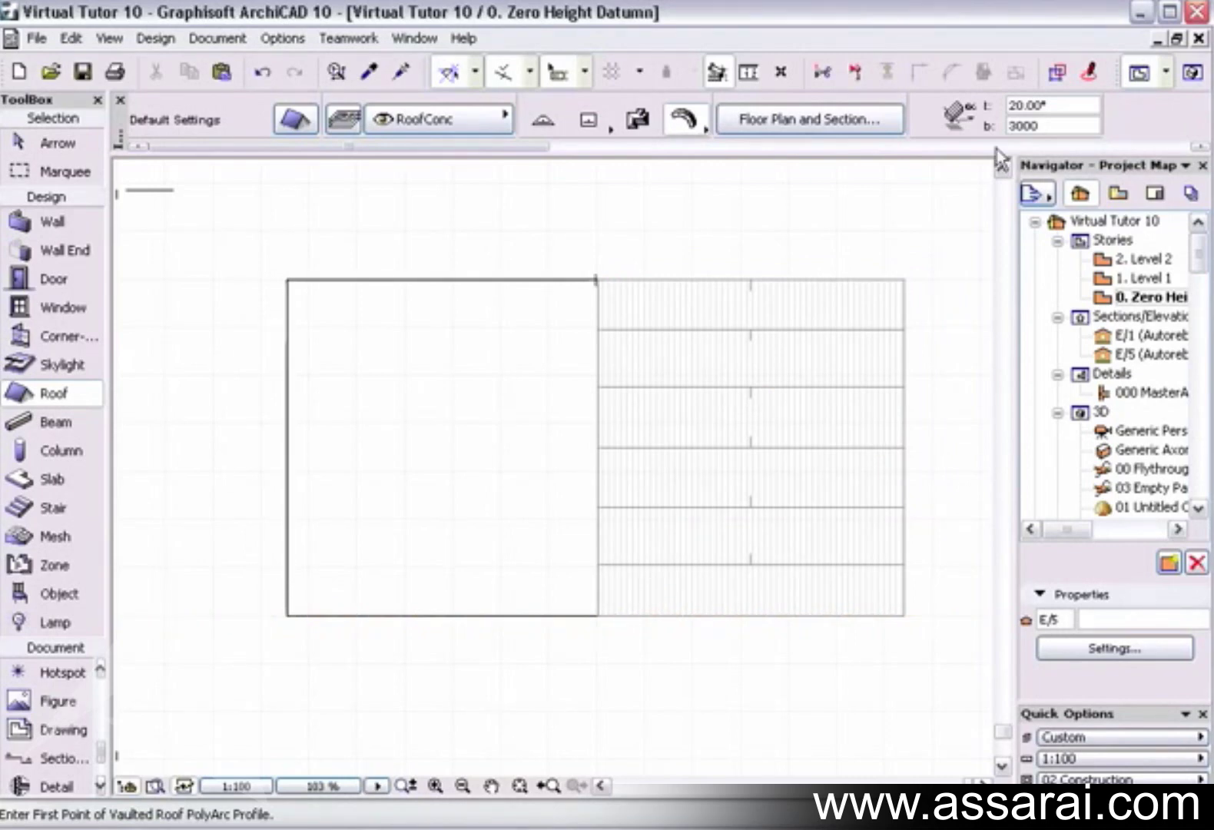
# Check the first roof in 3D, then draw a new arched profile along the left edge.
pyautogui.press('F3')
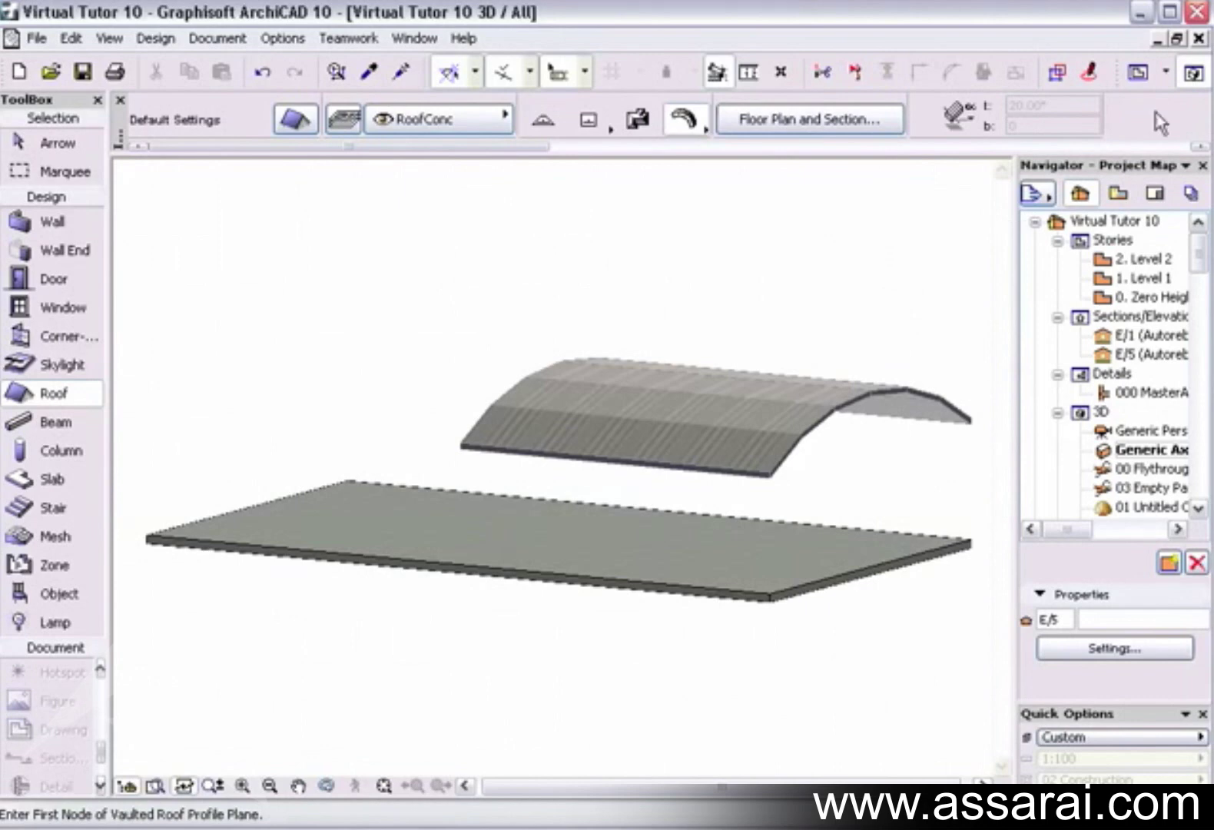
pyautogui.click(1198, 38)
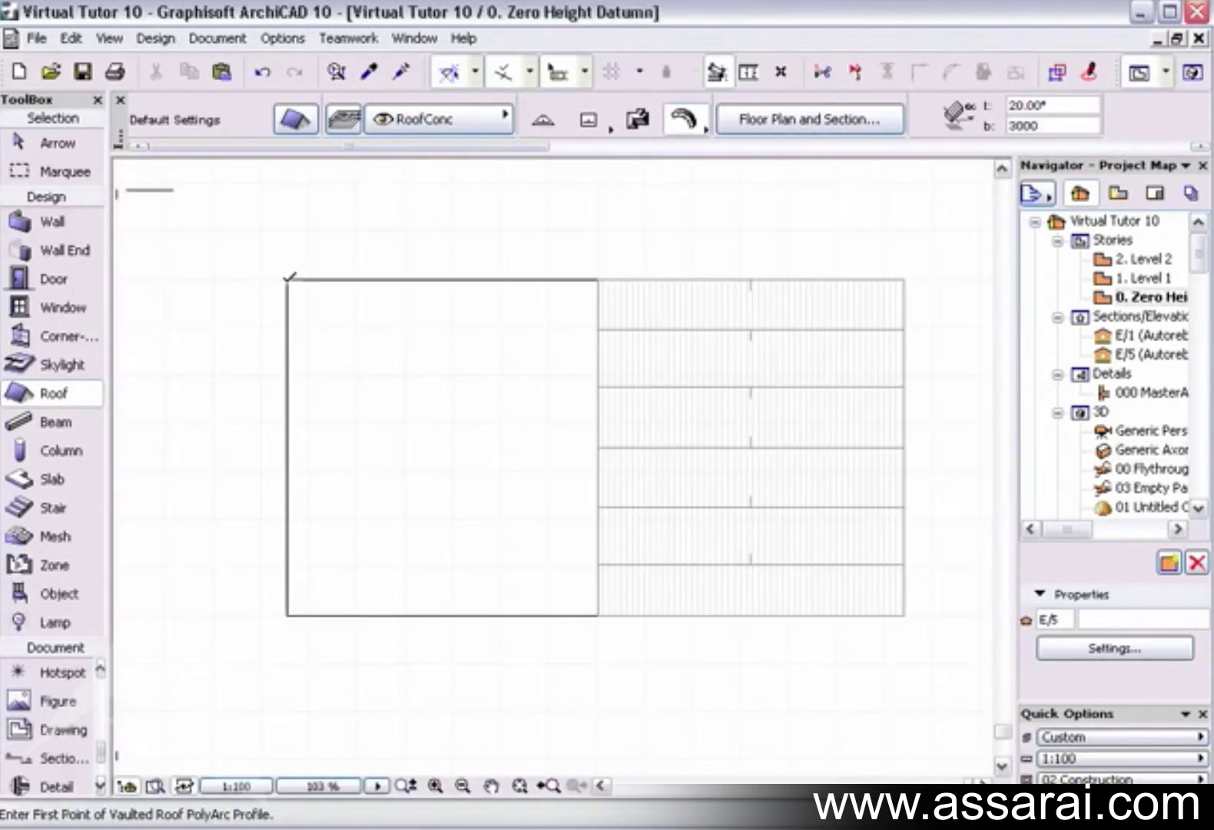
pyautogui.click(288, 280)
pyautogui.click(188, 377)
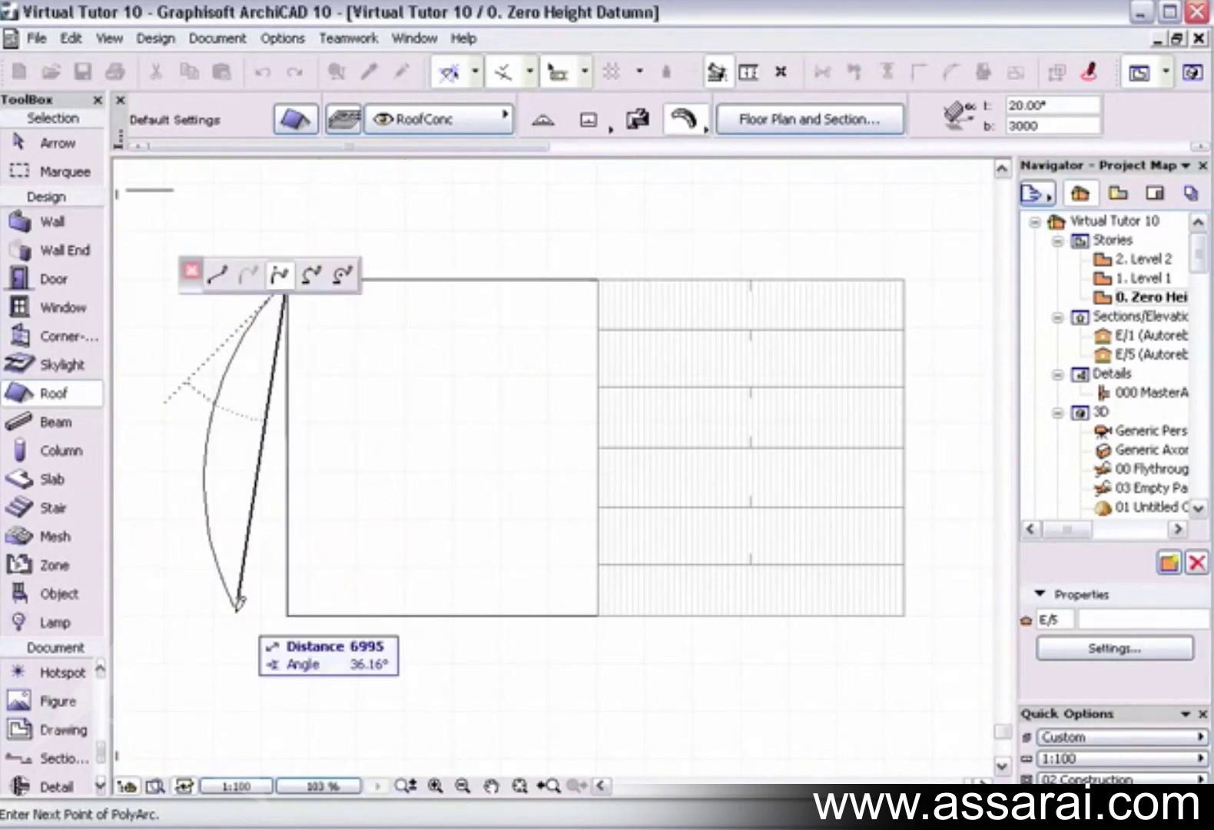
pyautogui.click(287, 613)
pyautogui.click(287, 613)
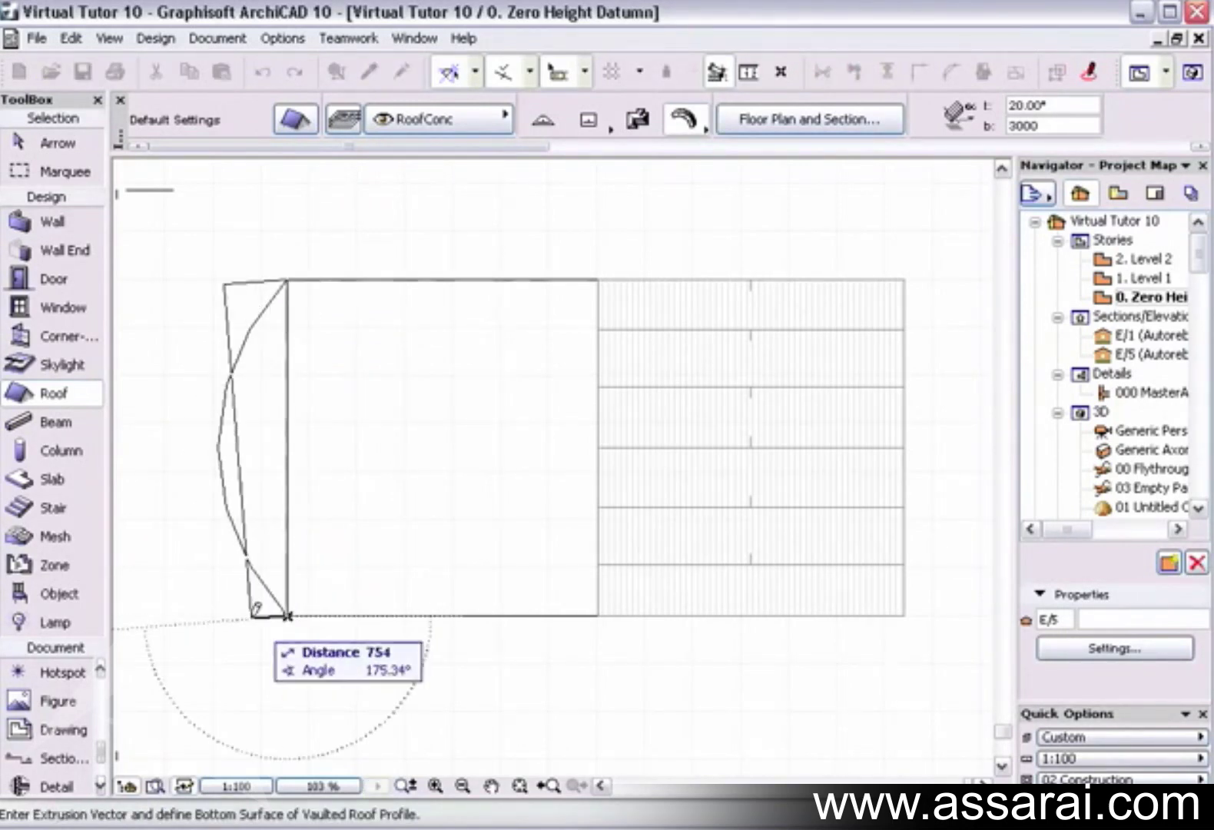
# Extrude the second roof over the left half, confirm it, and view both roofs in 3D.
pyautogui.click(258, 615)
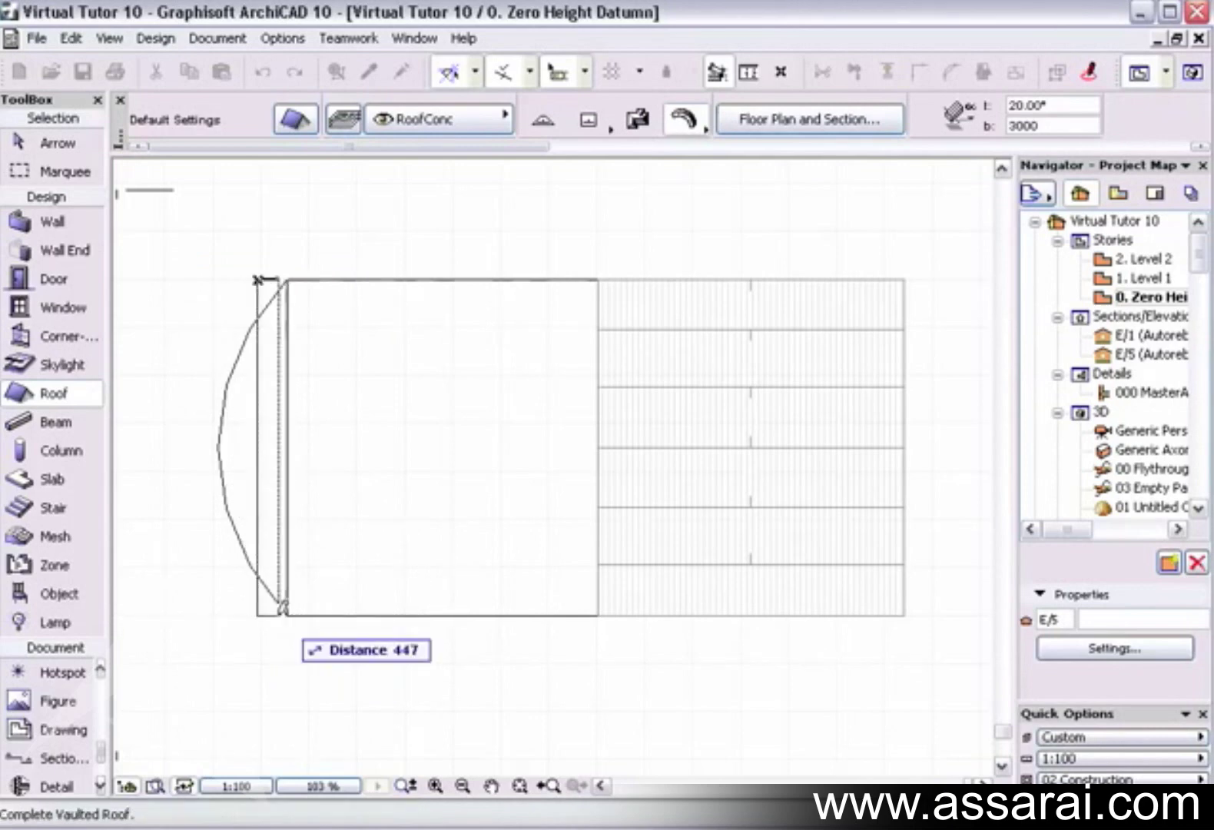
pyautogui.click(567, 614)
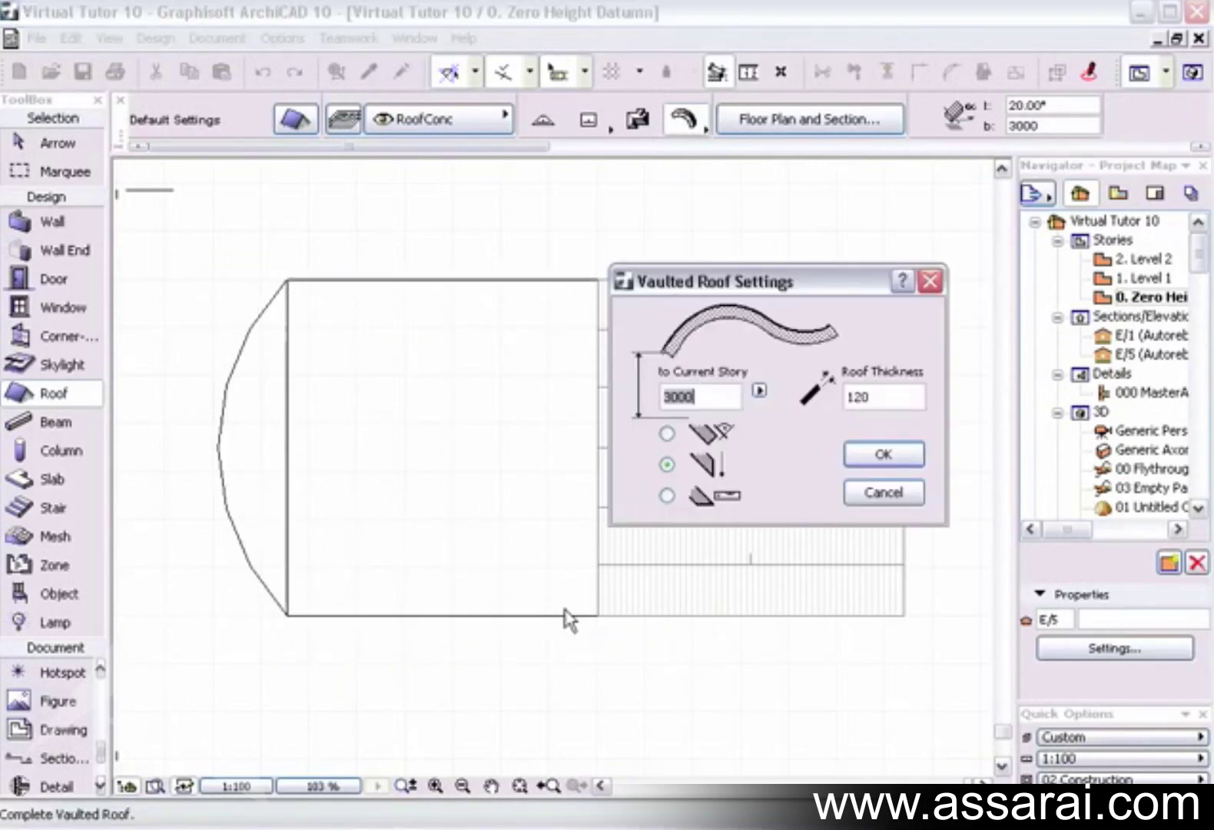
pyautogui.click(883, 455)
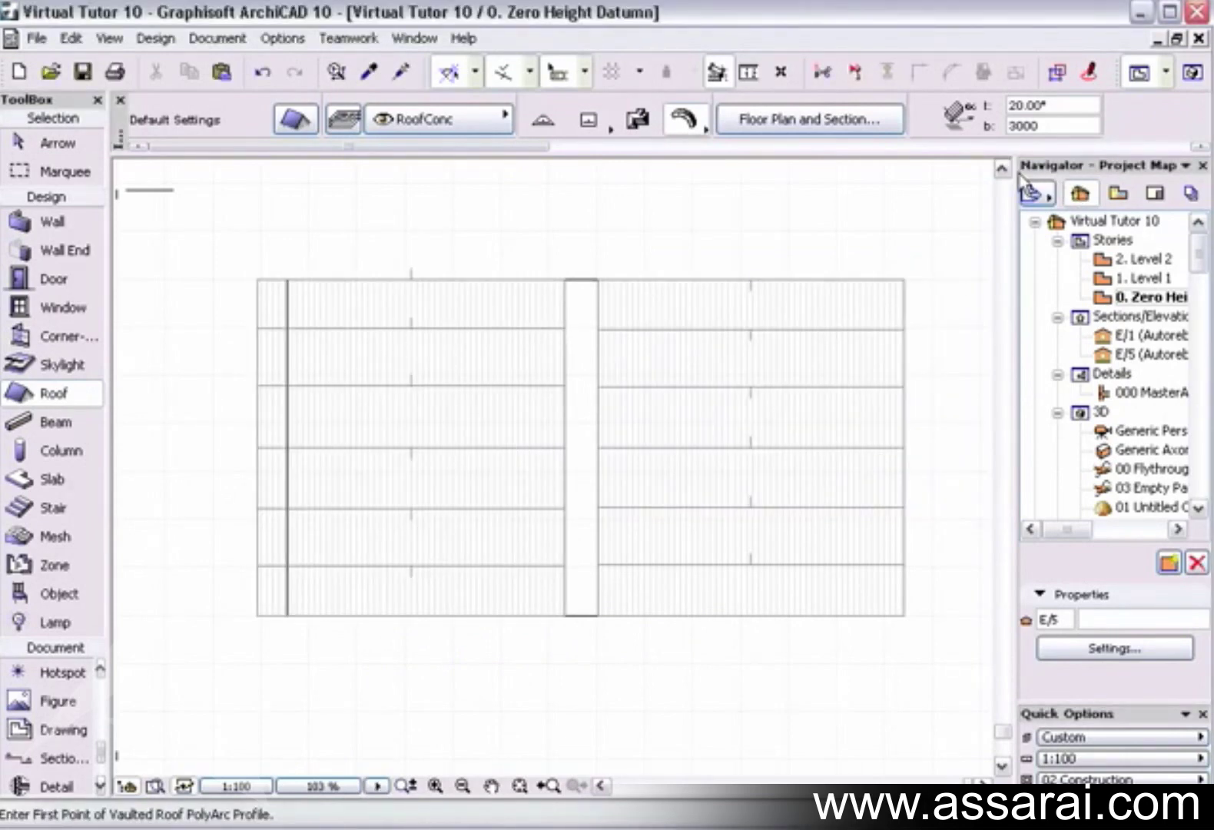
pyautogui.press('F3')
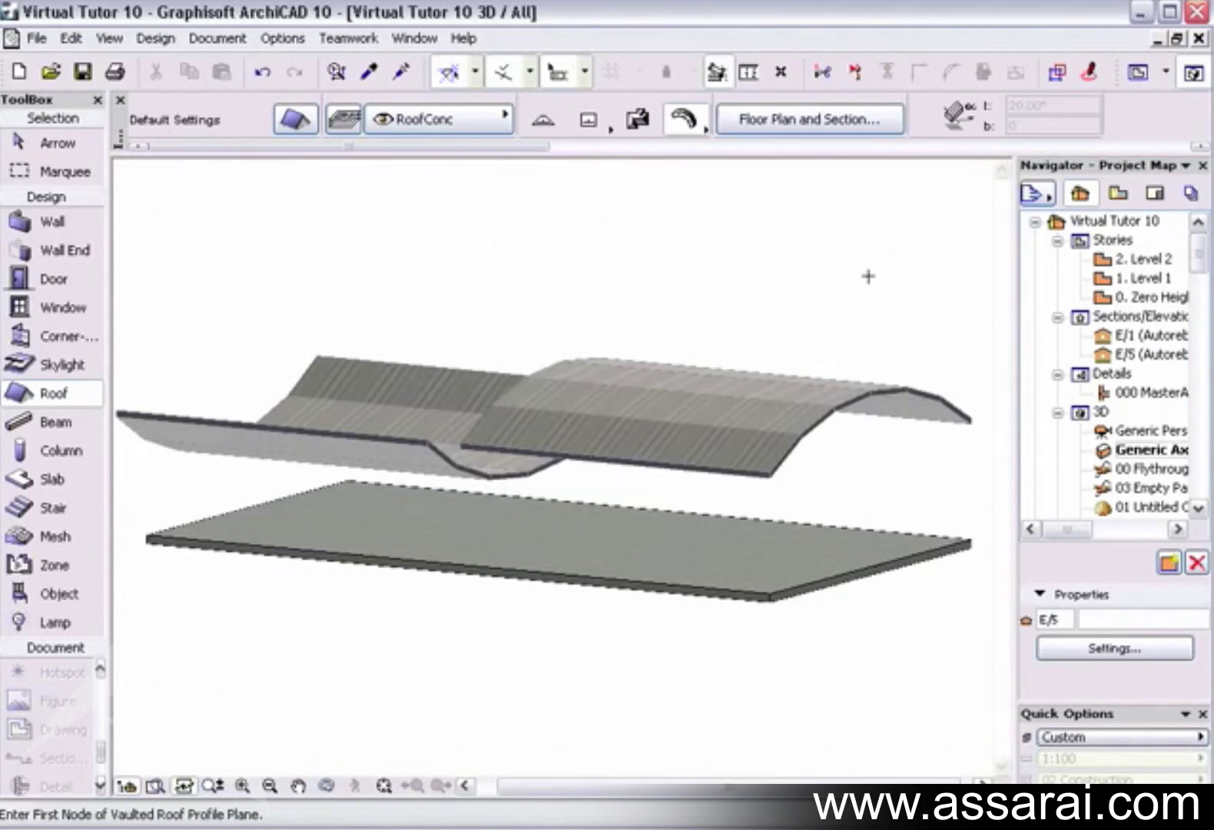
pyautogui.click(1198, 40)
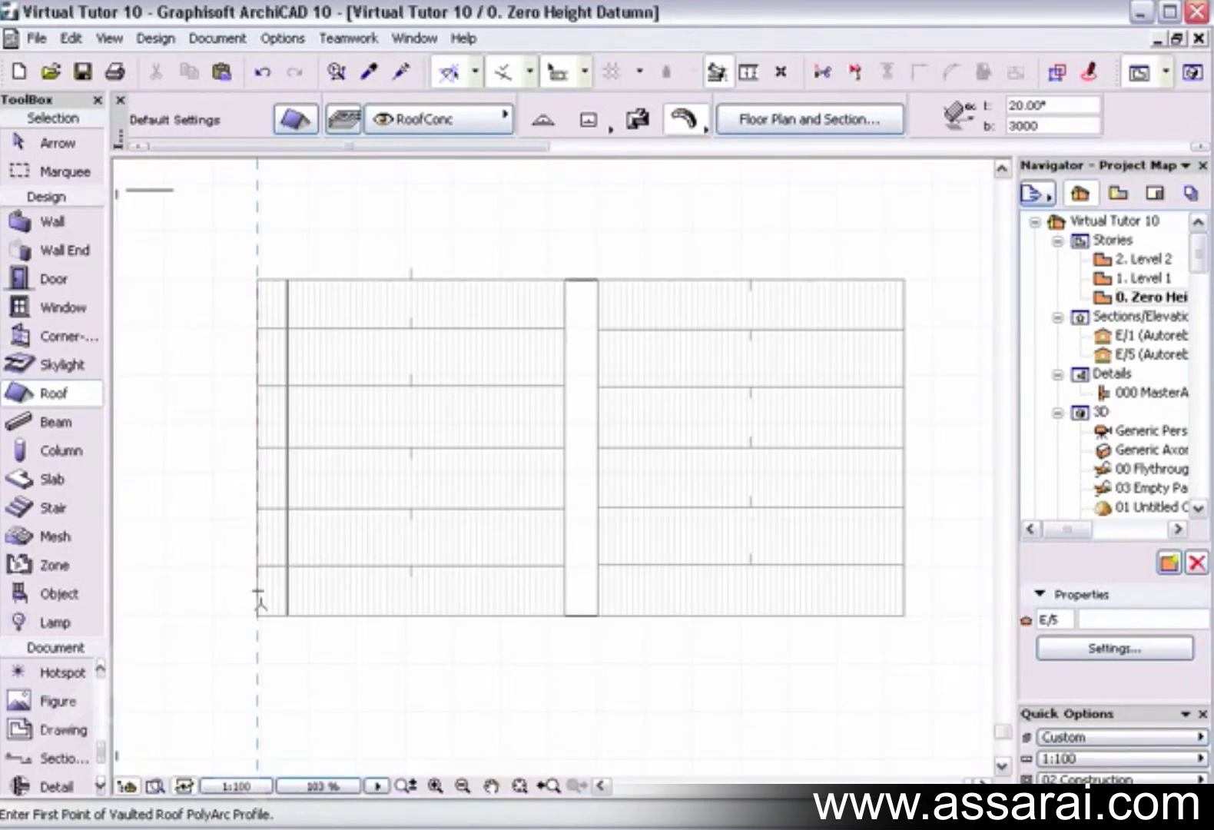
# Undo the two half roofs and draw a new tangent-arc profile along the left edge.
pyautogui.hotkey('ctrl', 'z')
pyautogui.hotkey('ctrl', 'z')
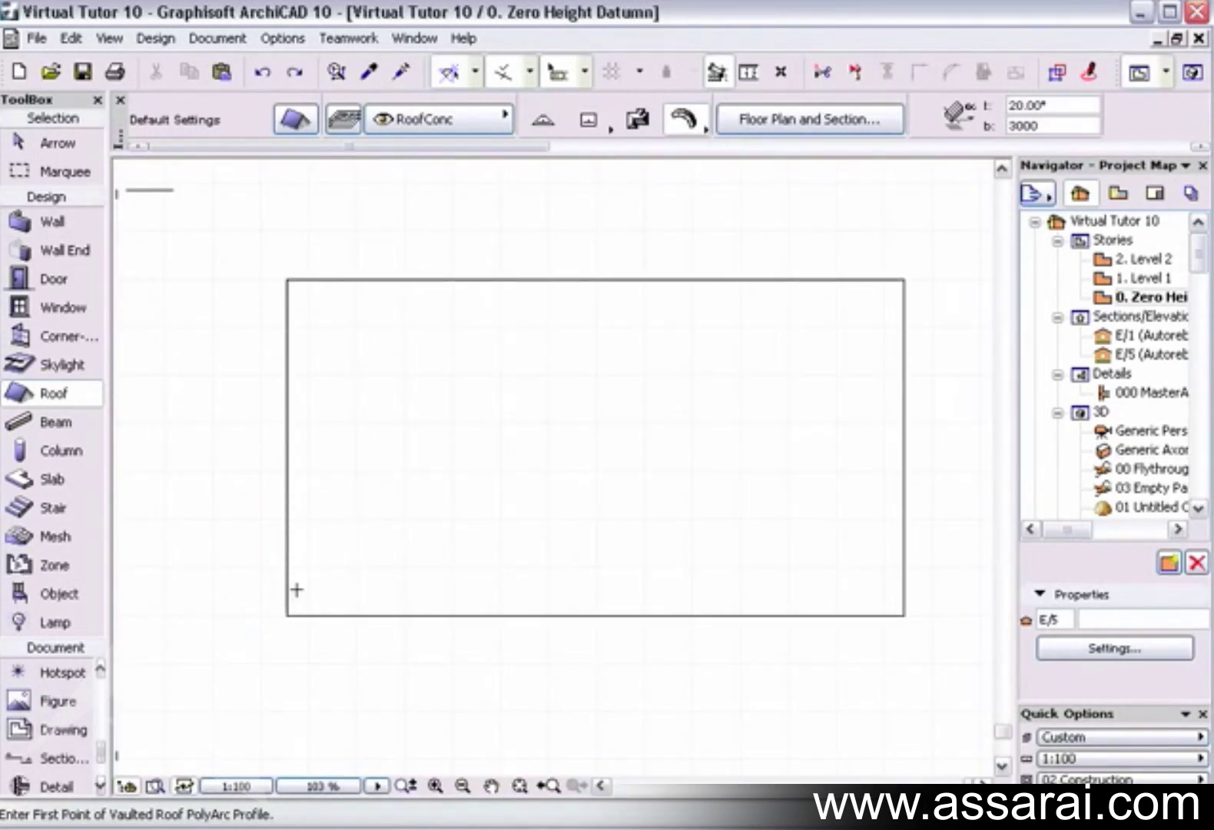
pyautogui.click(286, 280)
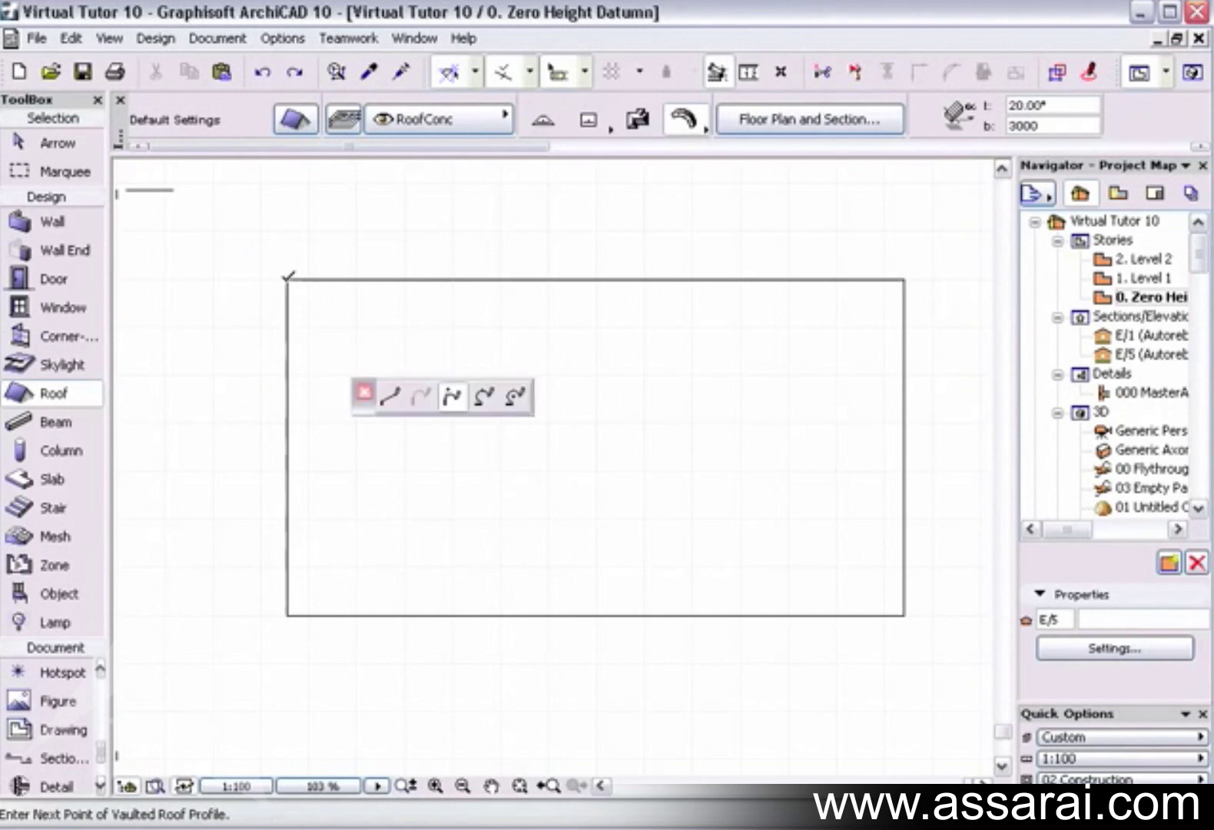
pyautogui.click(456, 393)
pyautogui.click(198, 402)
pyautogui.click(289, 610)
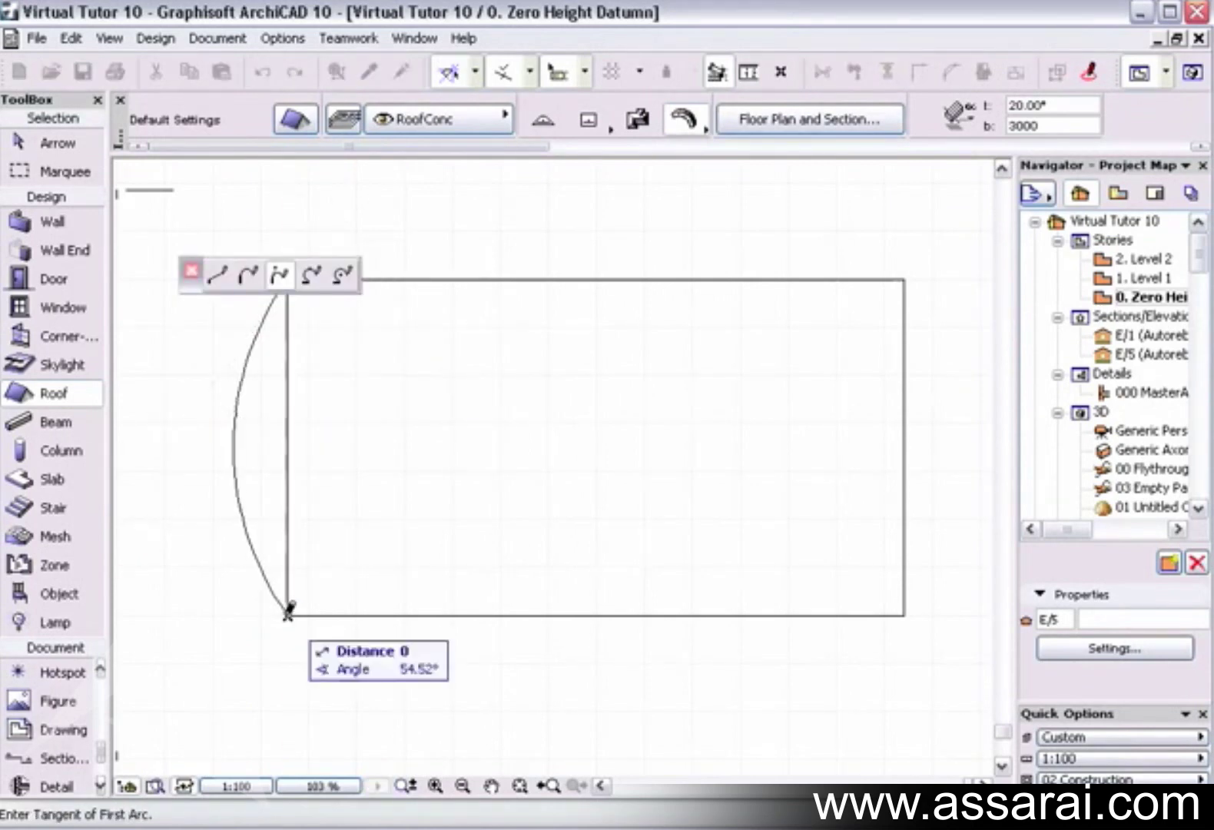
pyautogui.click(289, 611)
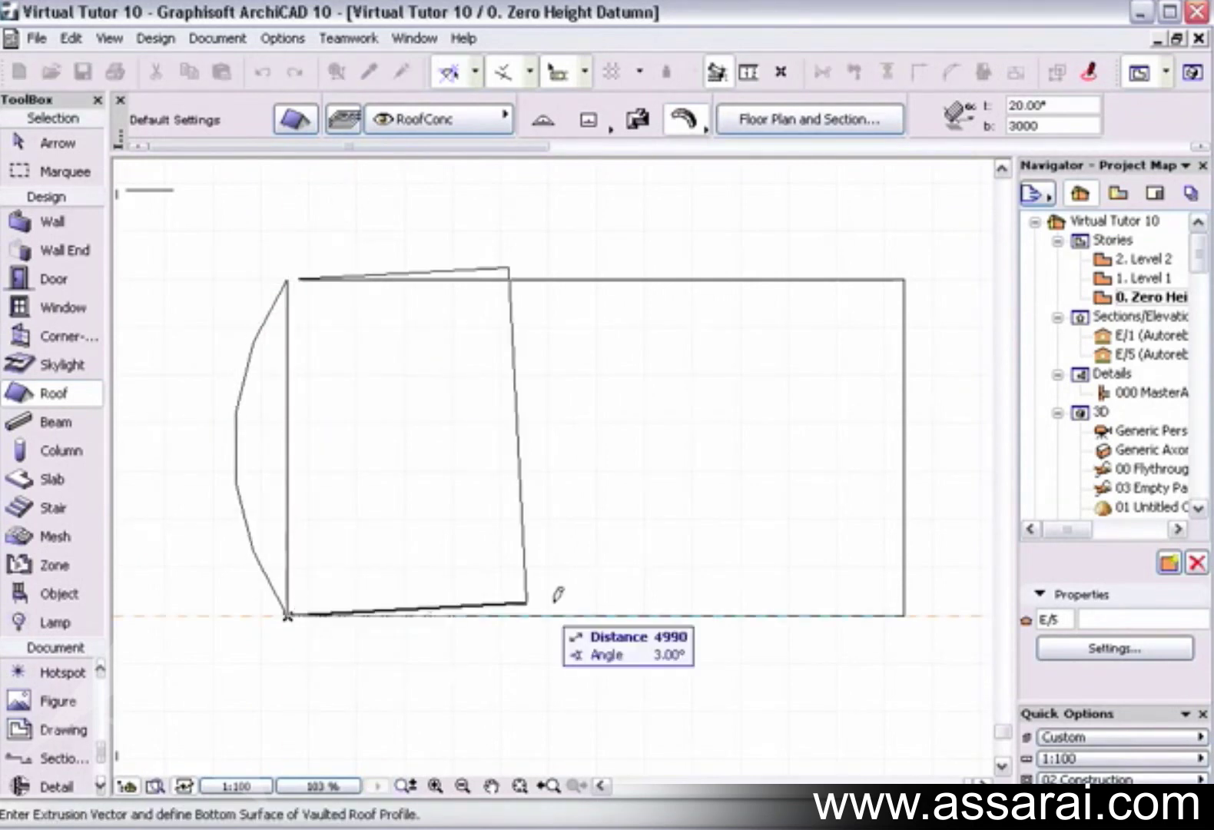
# Extrude the roof across the full slab length, confirm it, and orbit it in 3D.
pyautogui.click(912, 611)
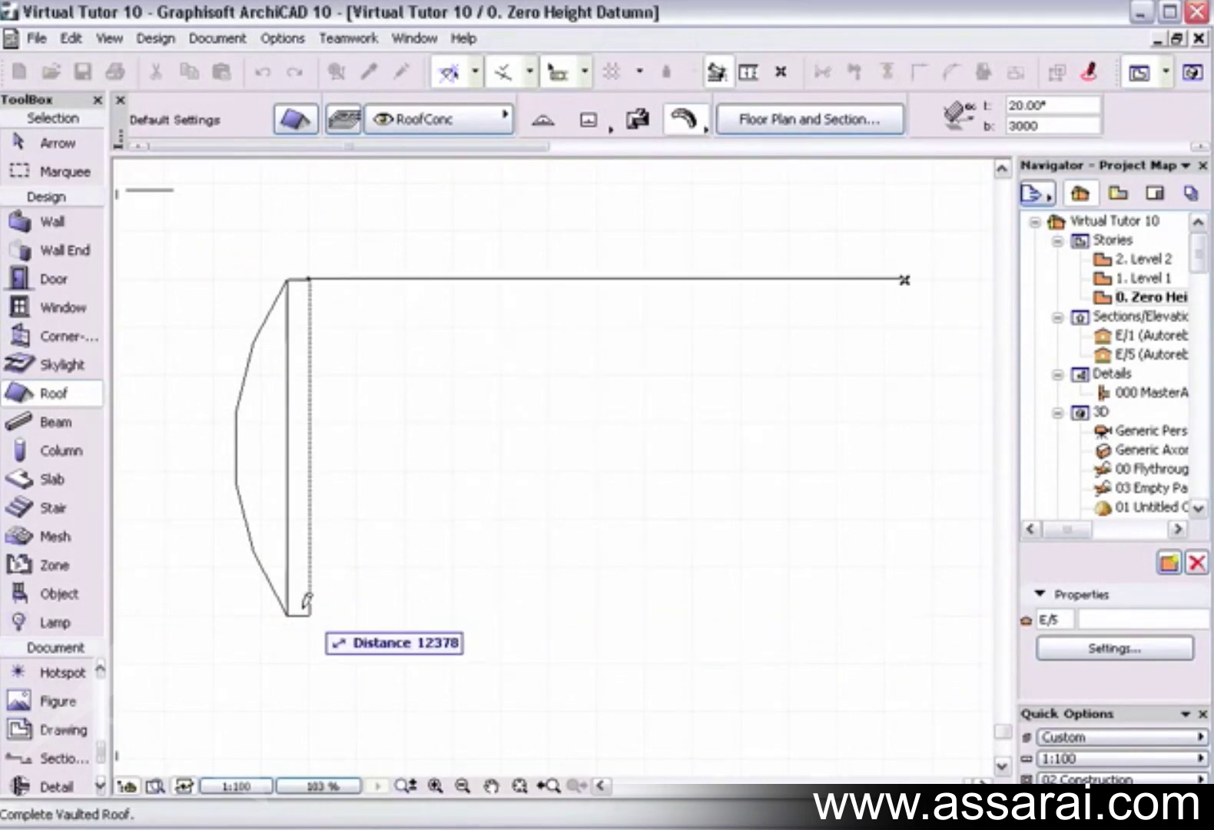
pyautogui.click(290, 611)
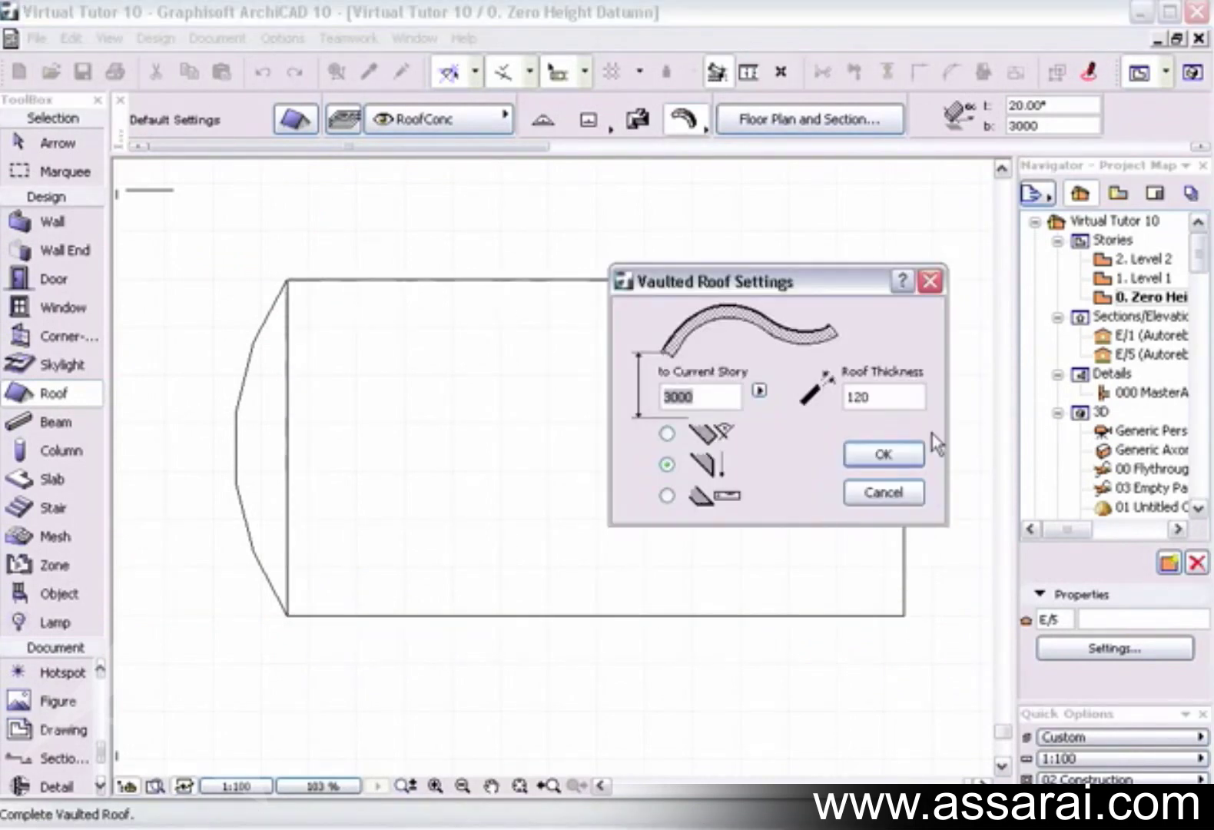
pyautogui.click(884, 455)
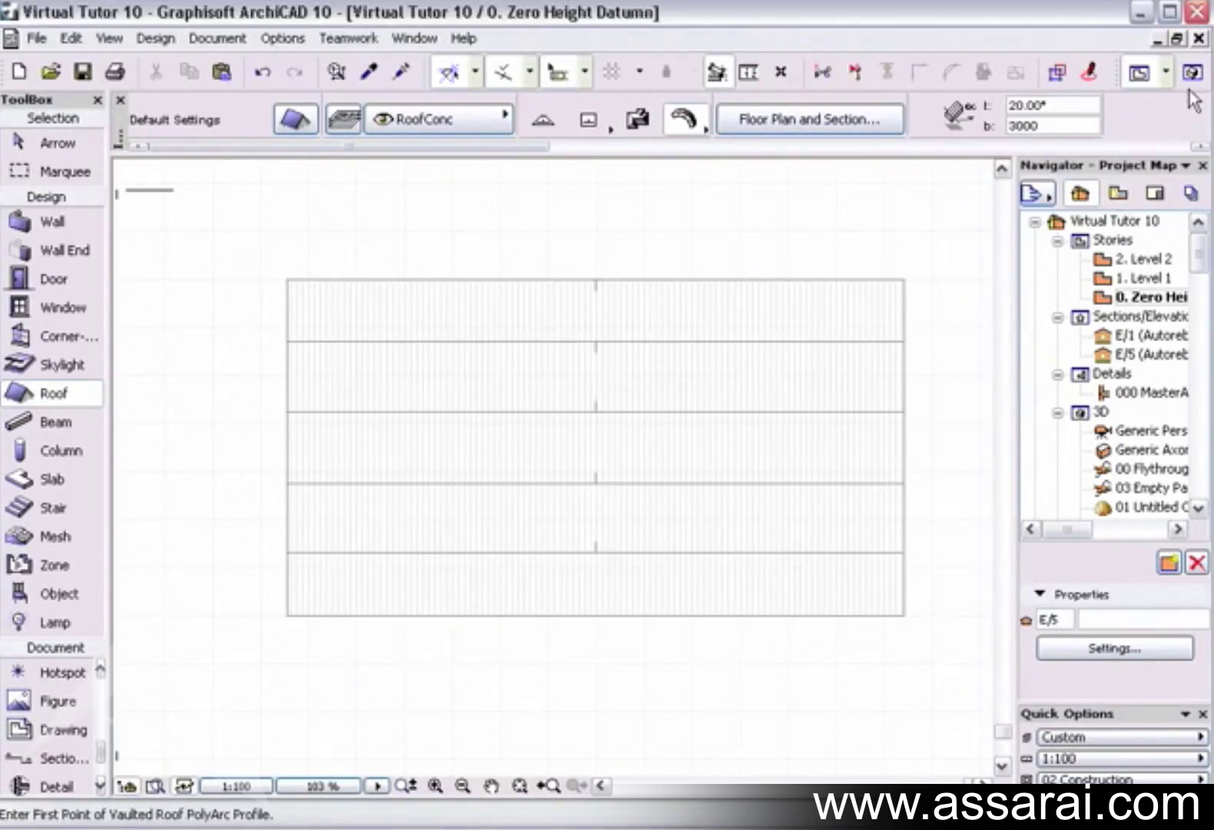
pyautogui.click(1193, 72)
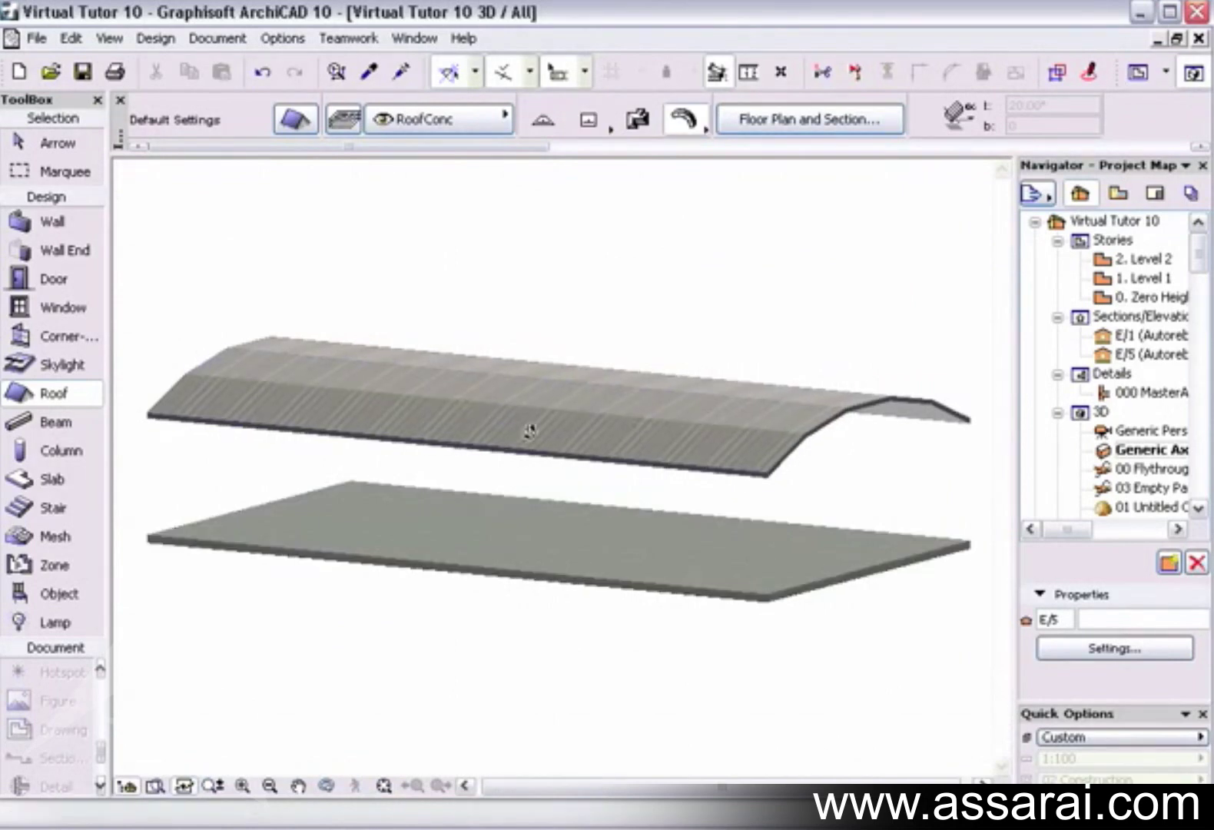
pyautogui.keyDown('shift'); pyautogui.moveTo(528, 426); pyautogui.dragTo(577, 435, button='middle'); pyautogui.keyUp('shift')
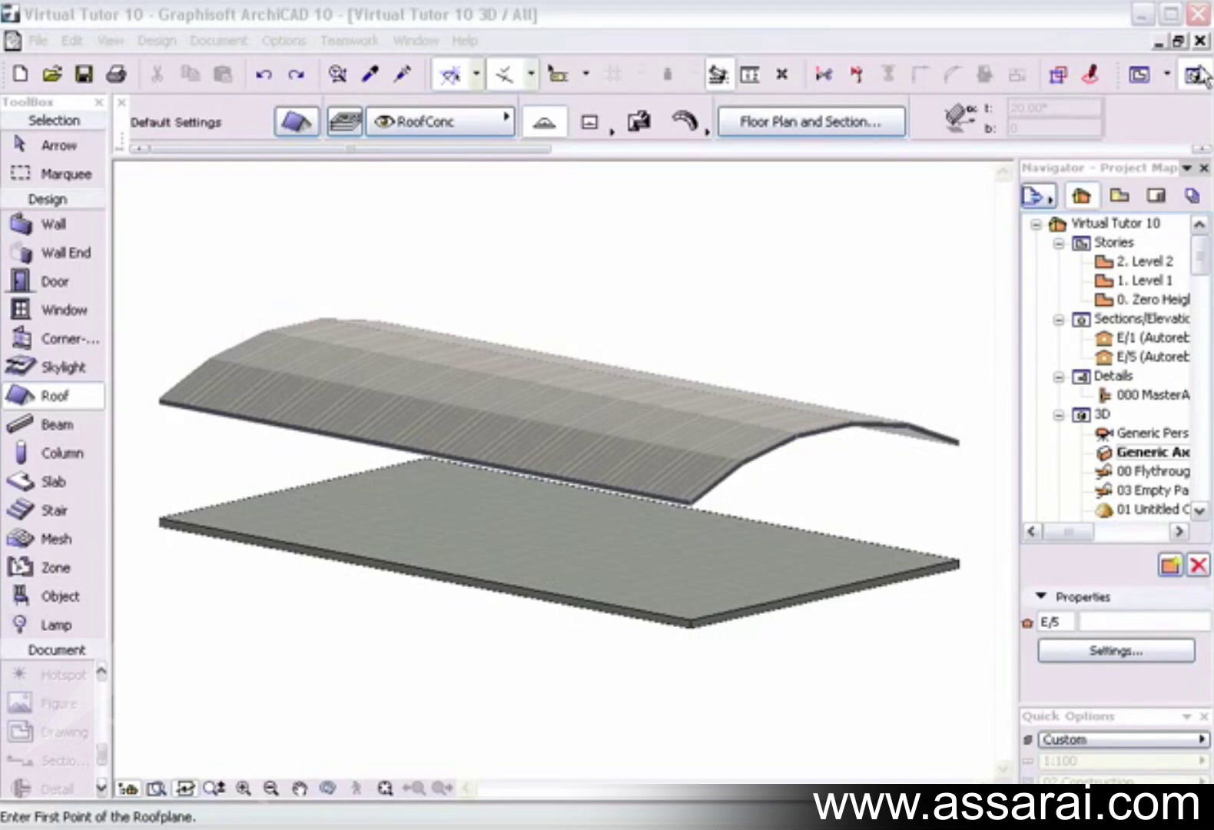
# Delete all roof pieces with Ctrl+A and Delete, then set a new pivot line along the slab's top edge.
pyautogui.click(1201, 41)
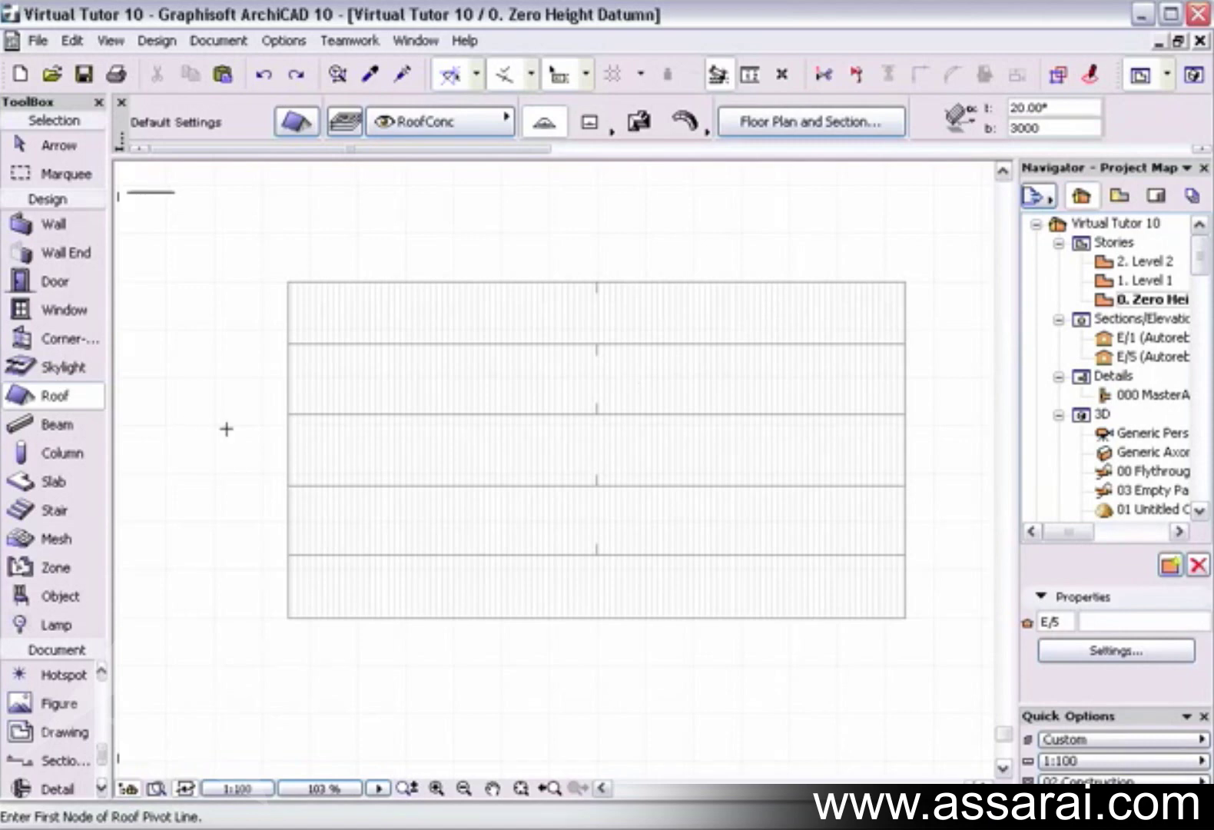
pyautogui.hotkey('ctrl', 'a')
pyautogui.press('Delete')
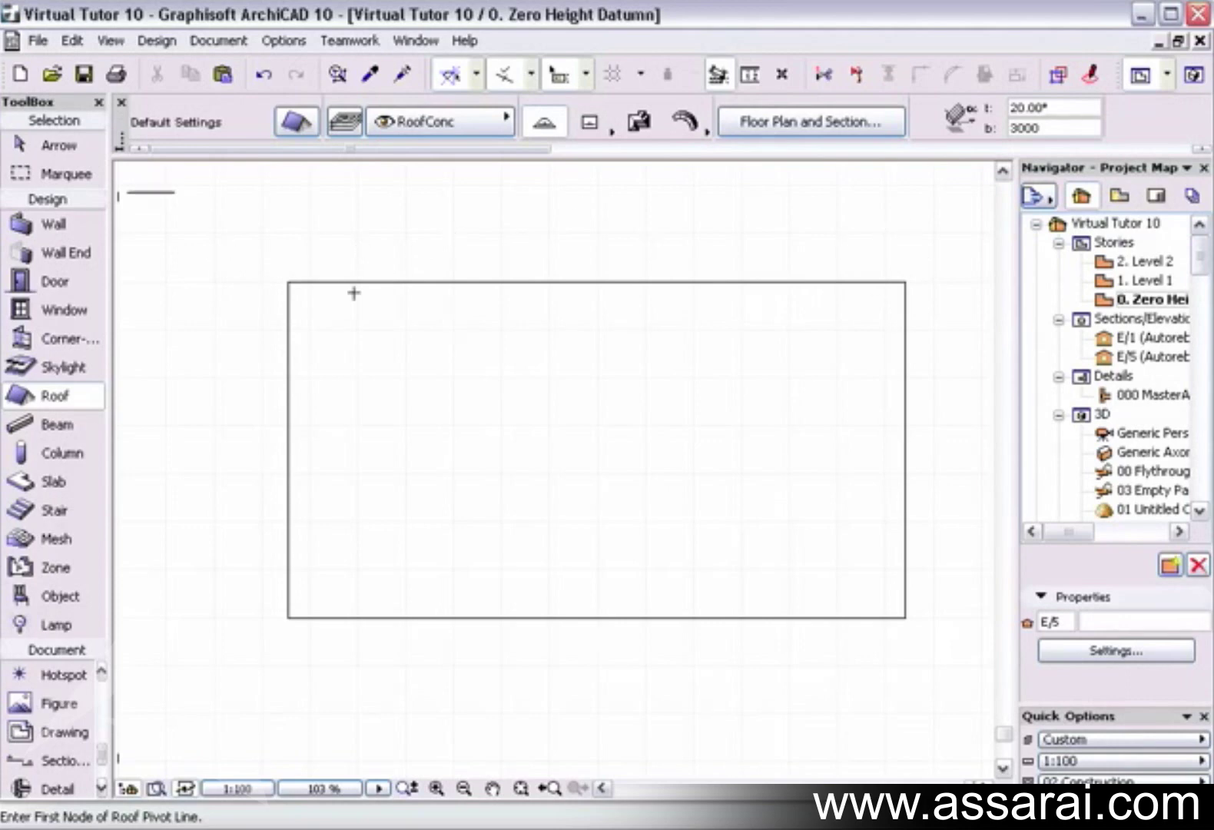
pyautogui.click(289, 282)
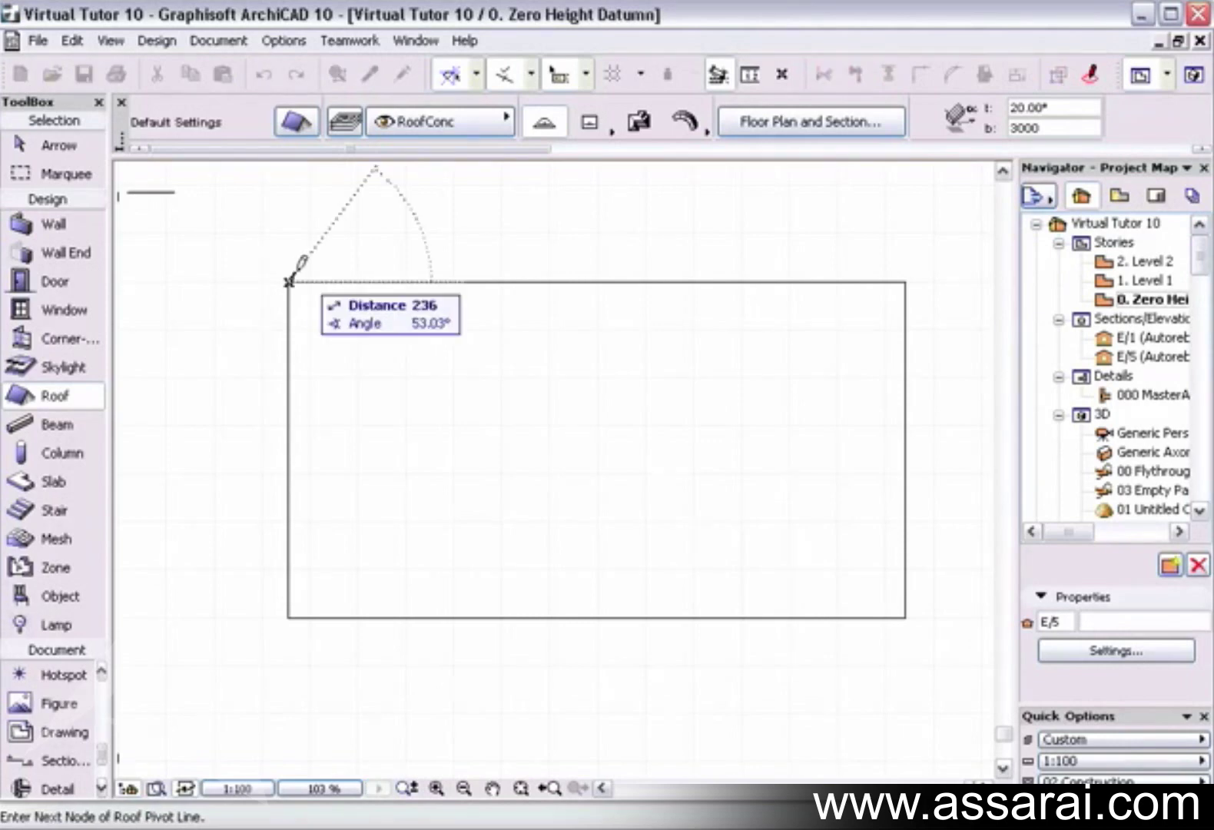
pyautogui.click(905, 282)
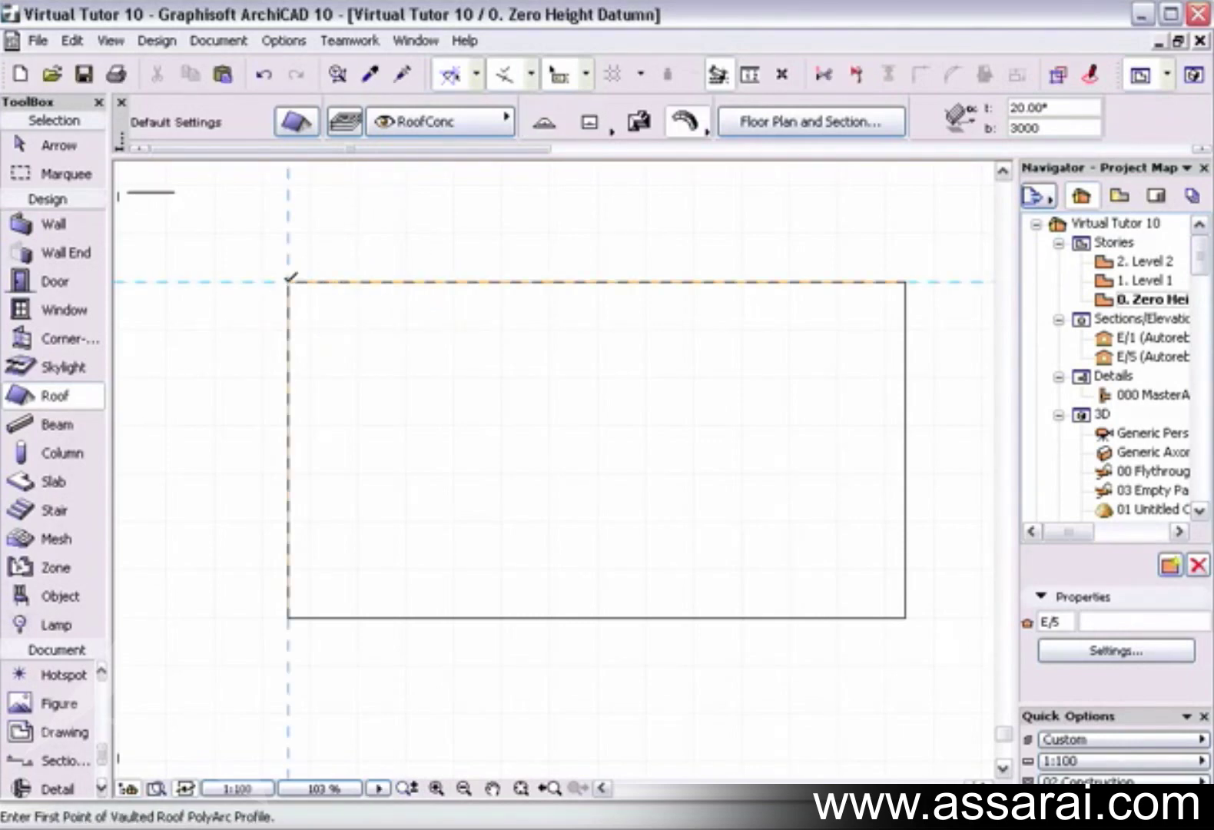
# Draw a humped profile of tangential arcs, ending with a straight segment at the right corner.
pyautogui.click(289, 282)
pyautogui.click(427, 175)
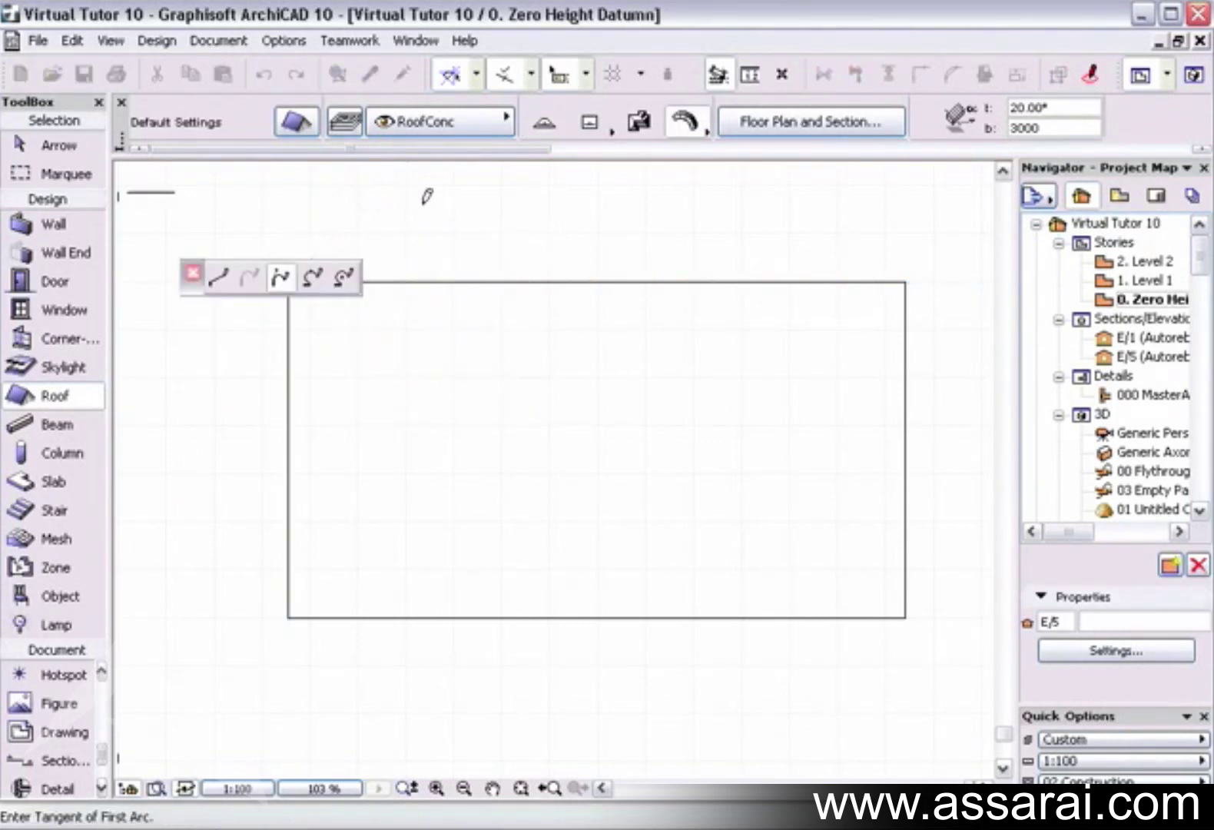
pyautogui.click(519, 222)
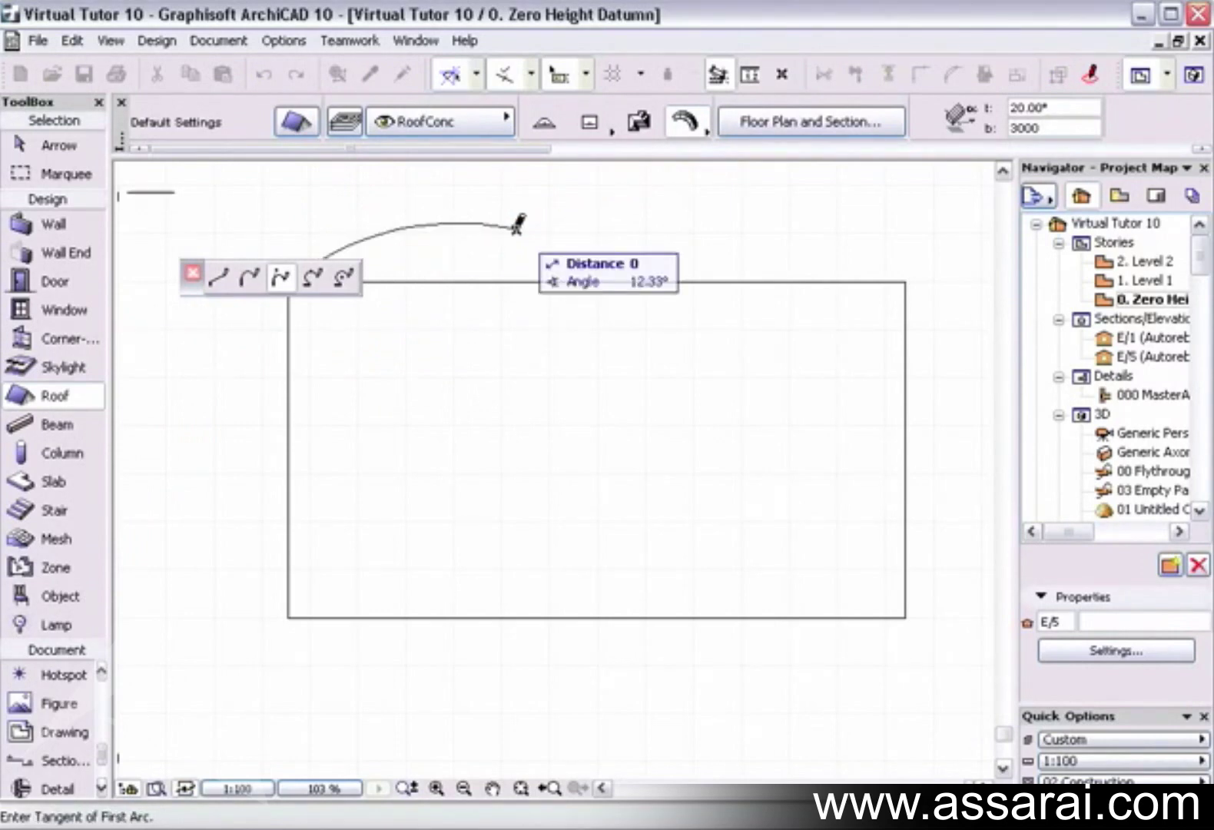
pyautogui.click(586, 202)
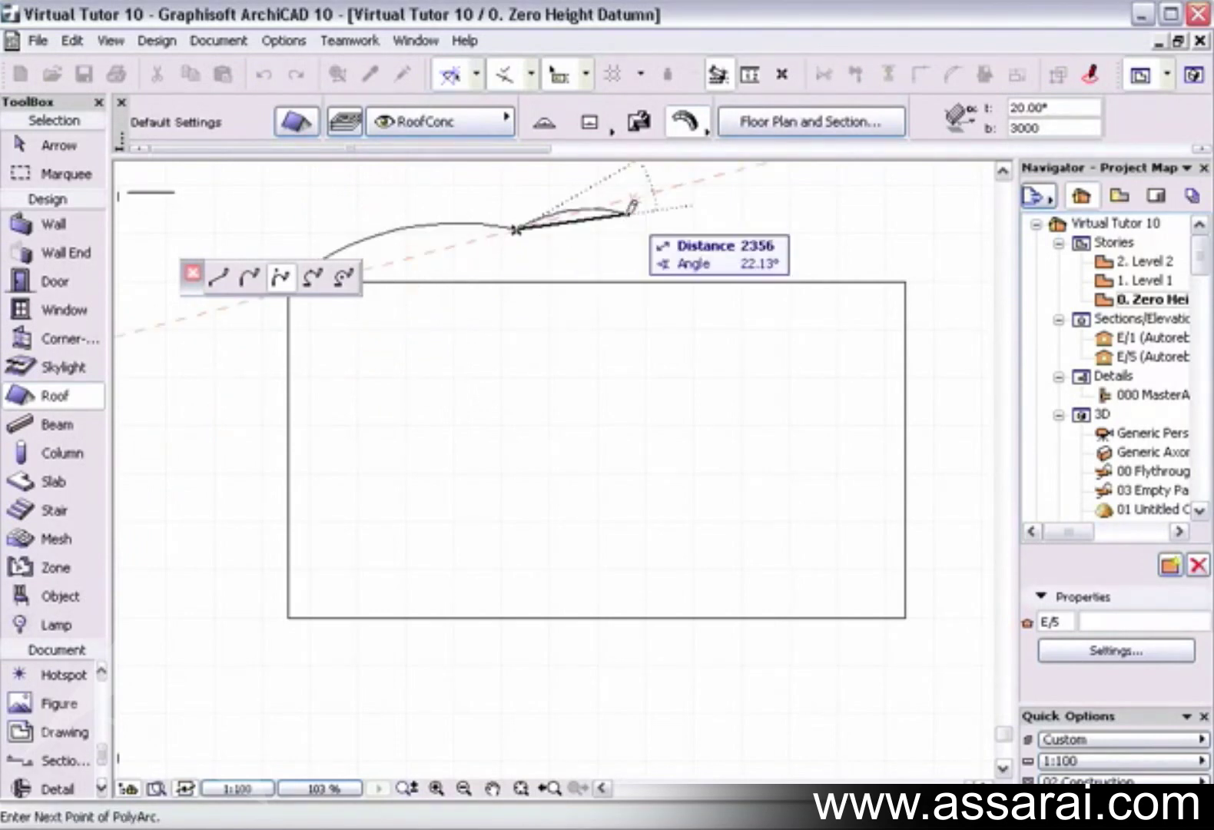
pyautogui.click(638, 250)
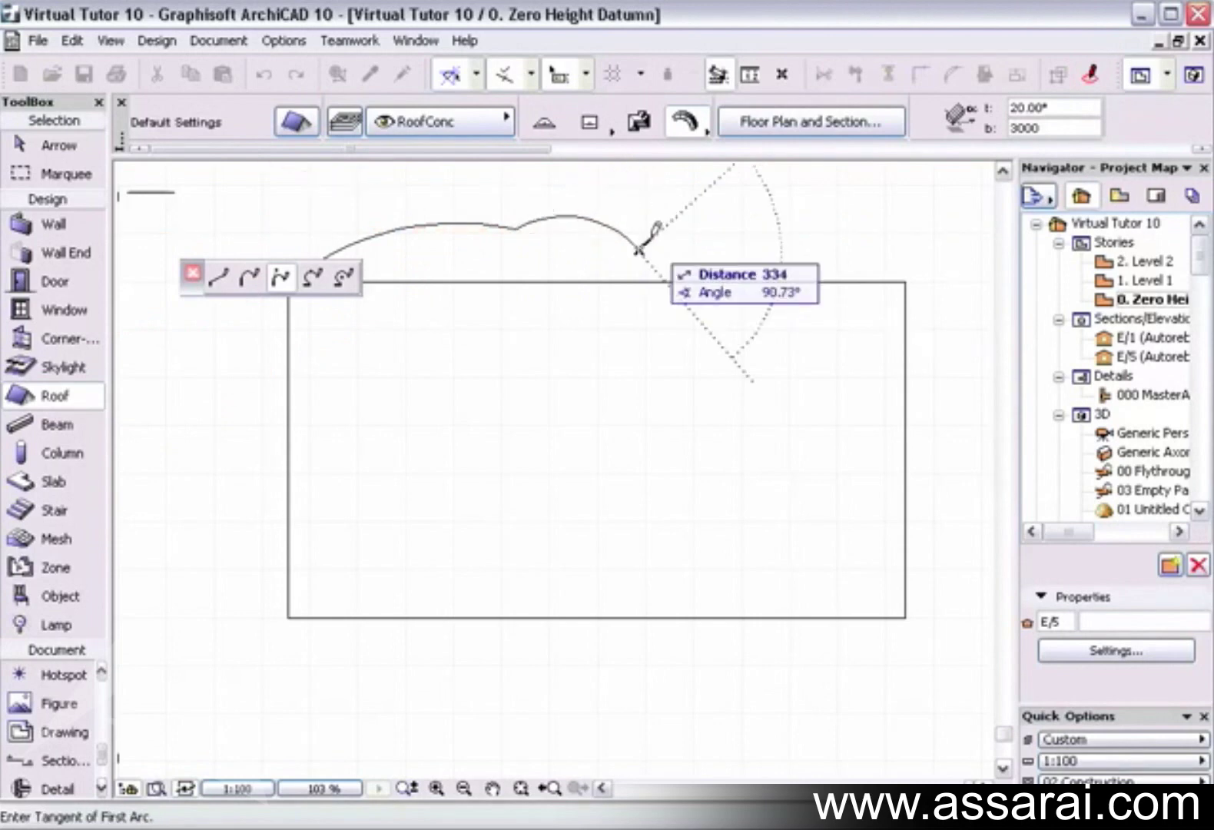
pyautogui.click(685, 201)
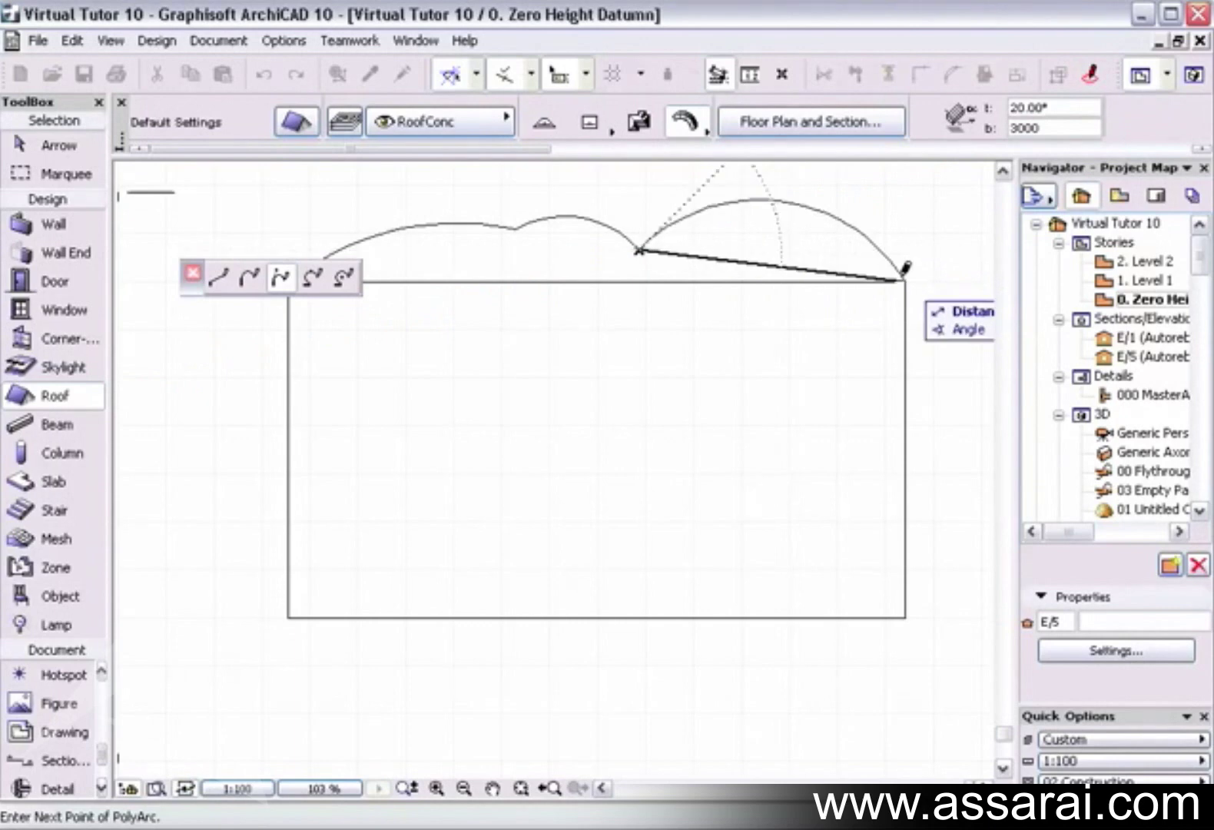
pyautogui.click(220, 279)
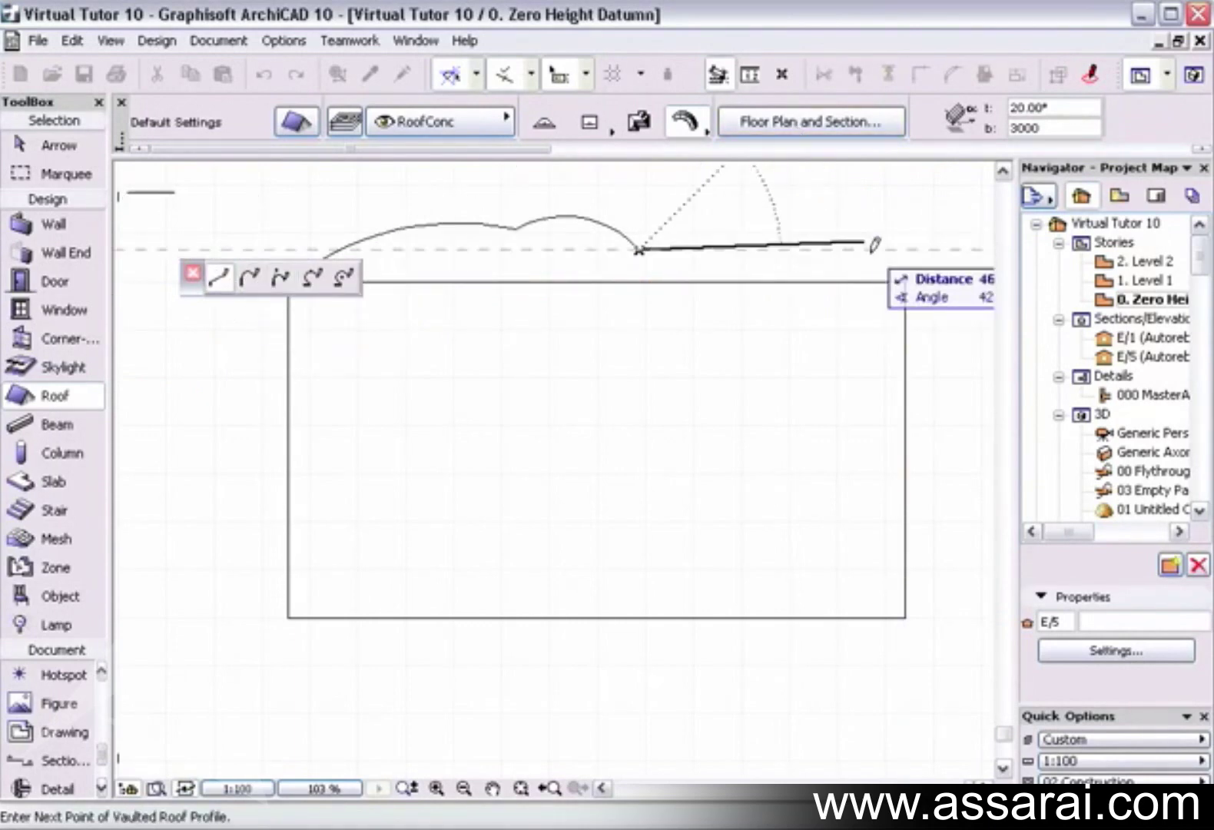
pyautogui.click(905, 280)
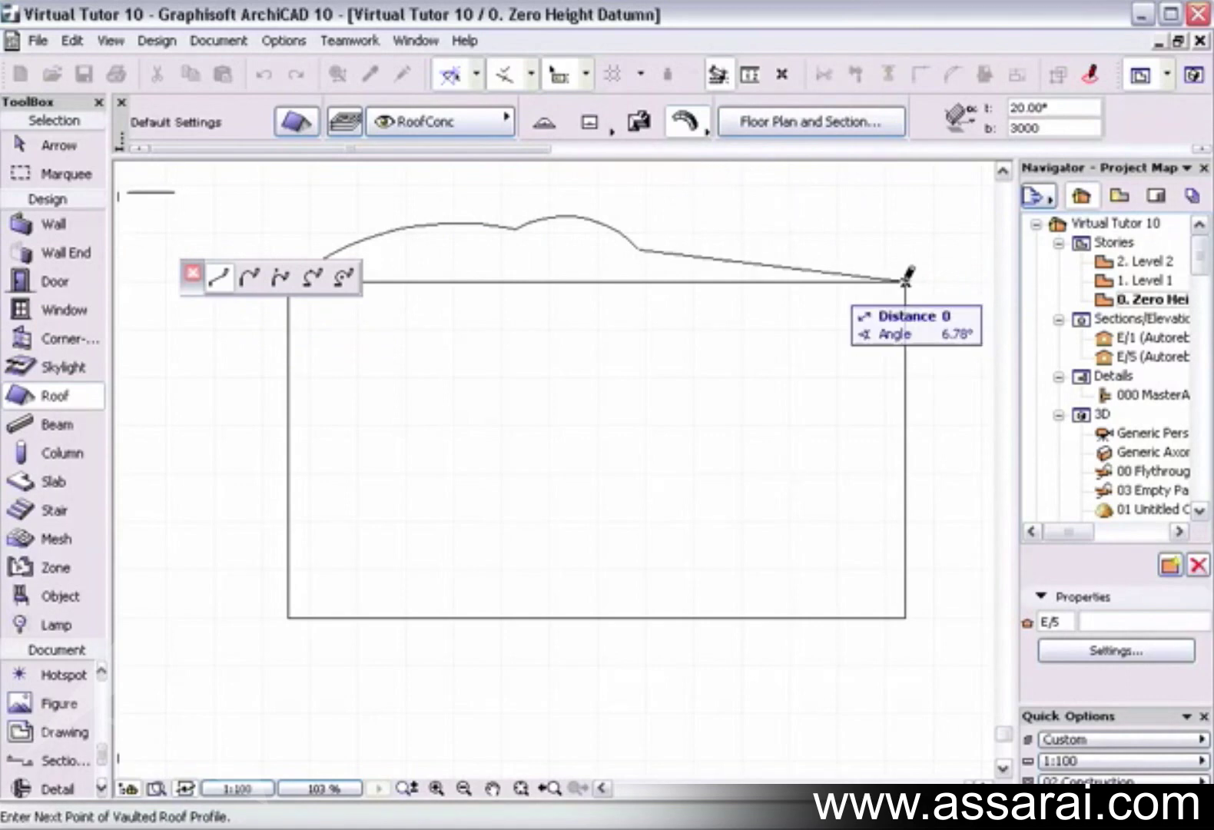
pyautogui.click(905, 279)
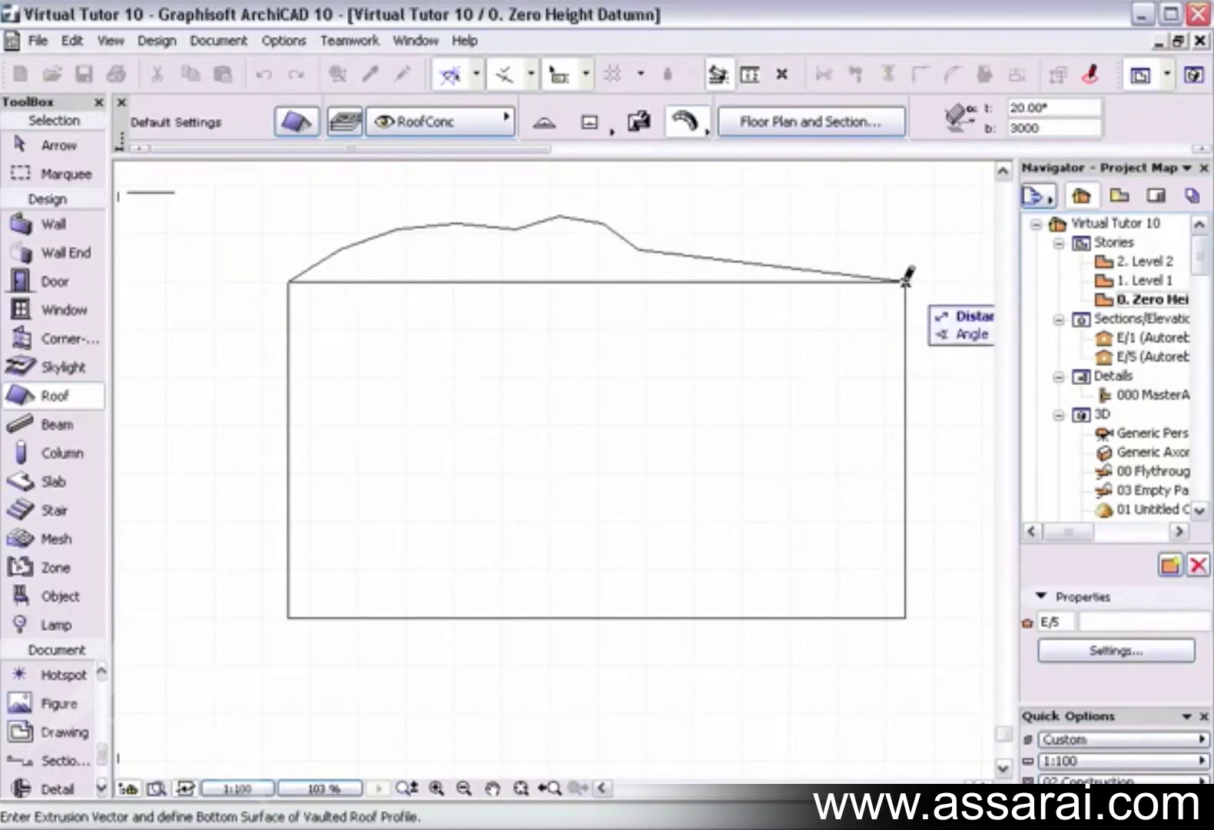
# Extrude the profile down to the slab's bottom edge, confirm the settings, and view it in 3D.
pyautogui.click(907, 609)
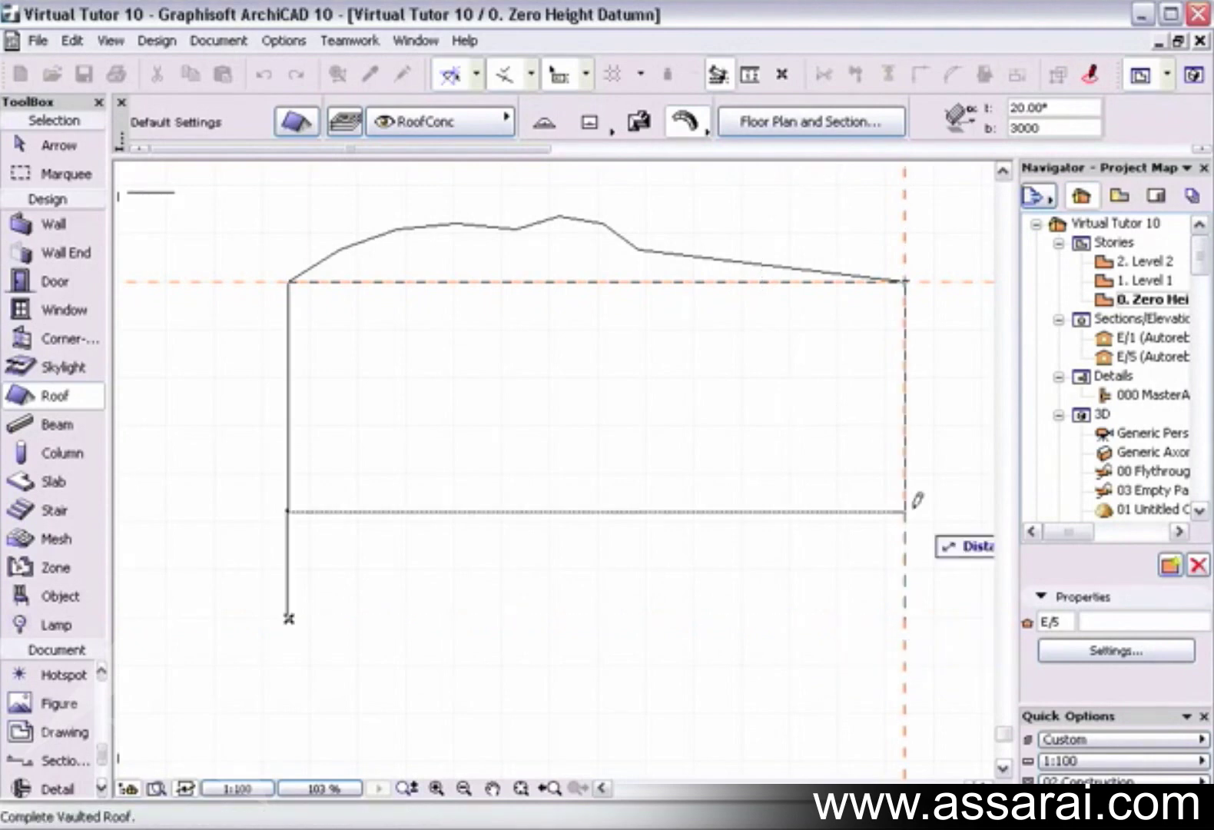
pyautogui.click(906, 280)
pyautogui.click(904, 459)
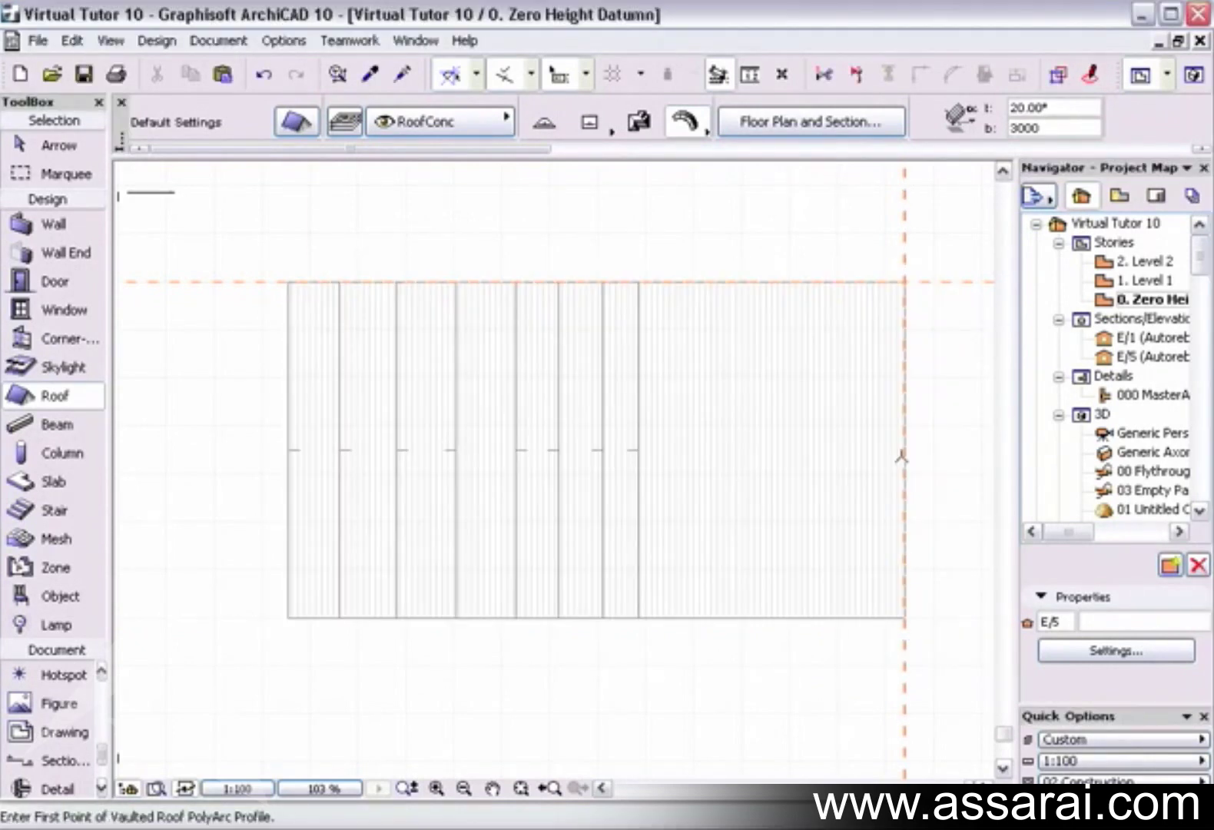
pyautogui.click(1193, 75)
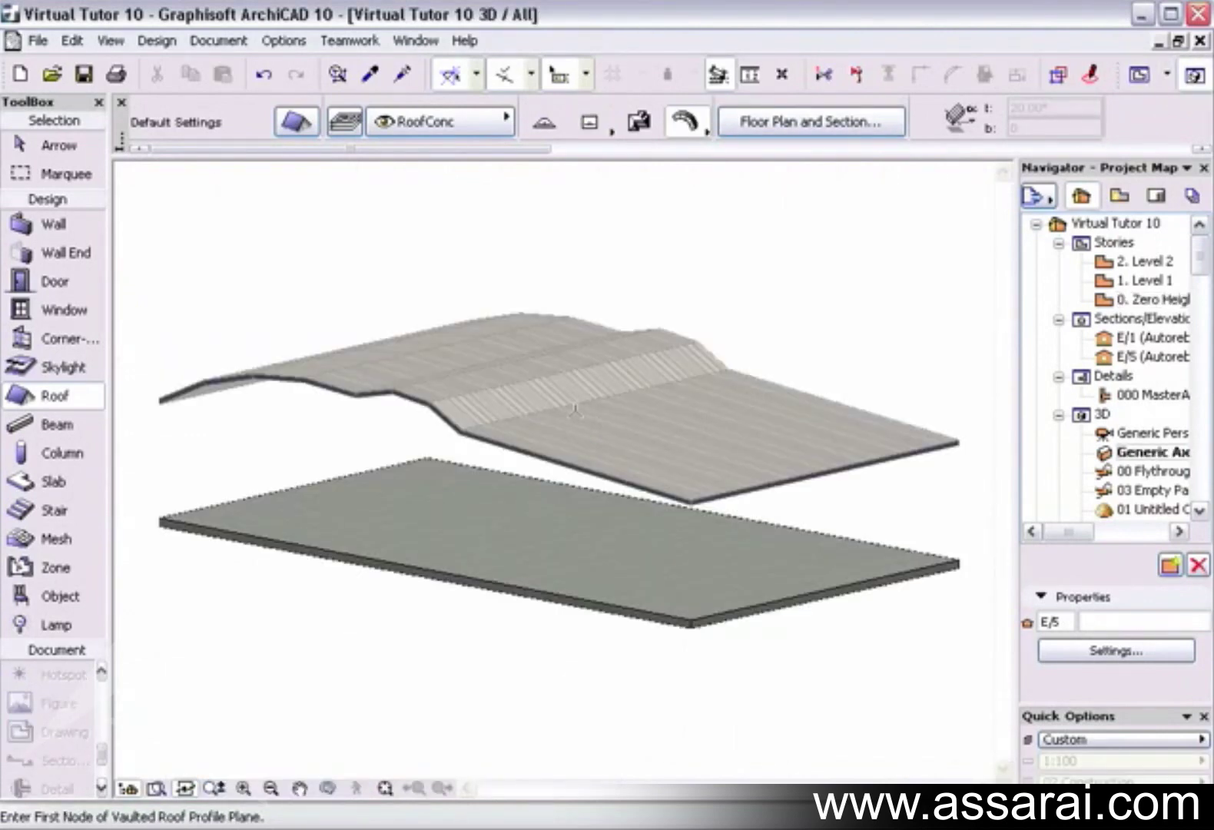
# Orbit the undulating roof in 3D, return to the plan with F2, and undo the roof.
pyautogui.keyDown('shift'); pyautogui.moveTo(575, 412); pyautogui.dragTo(594, 376, button='middle'); pyautogui.keyUp('shift')
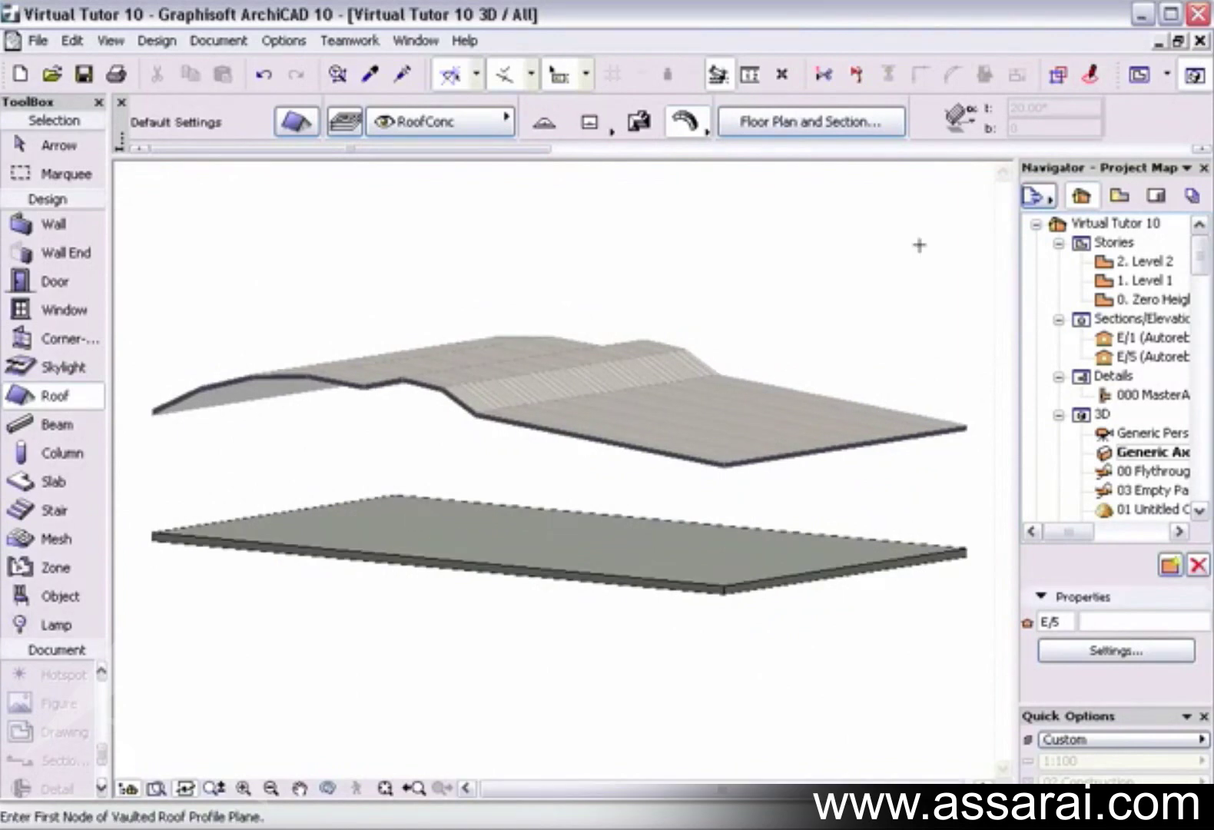
pyautogui.press('F2')
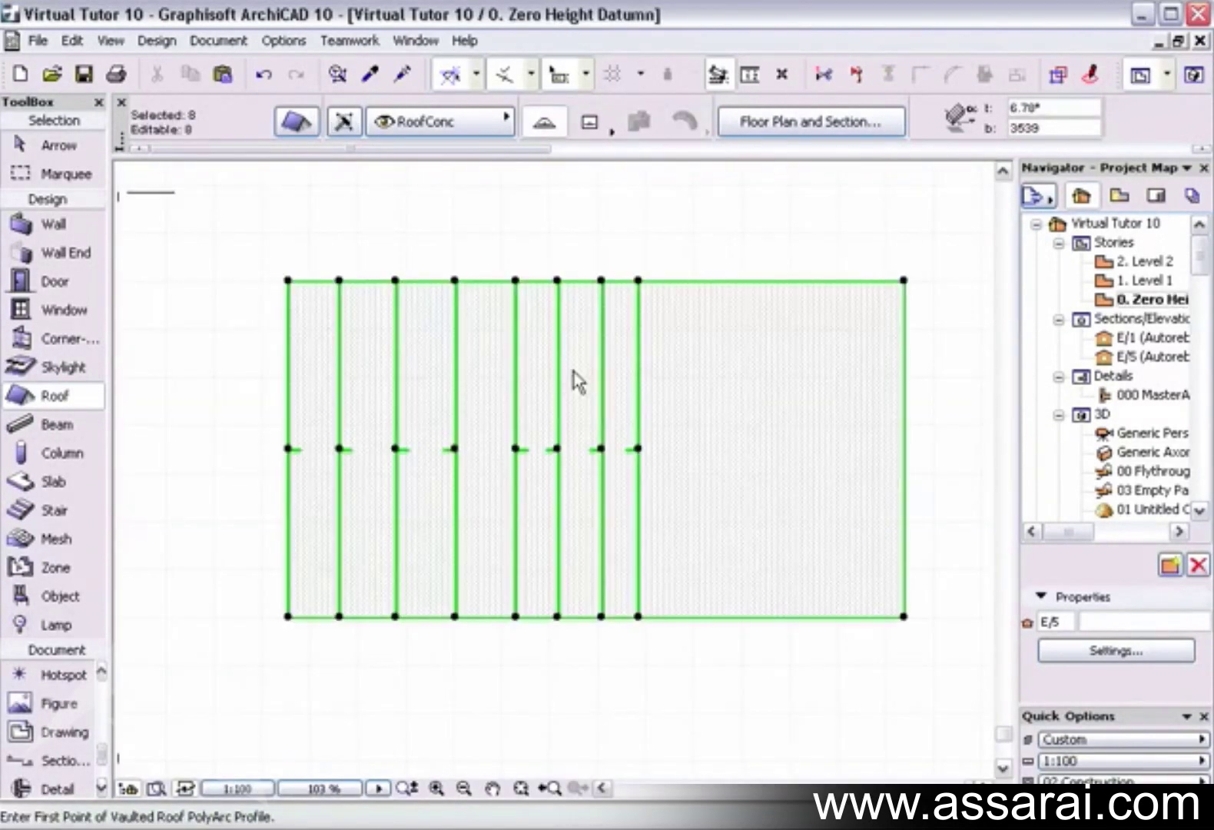
pyautogui.hotkey('ctrl', 'z')
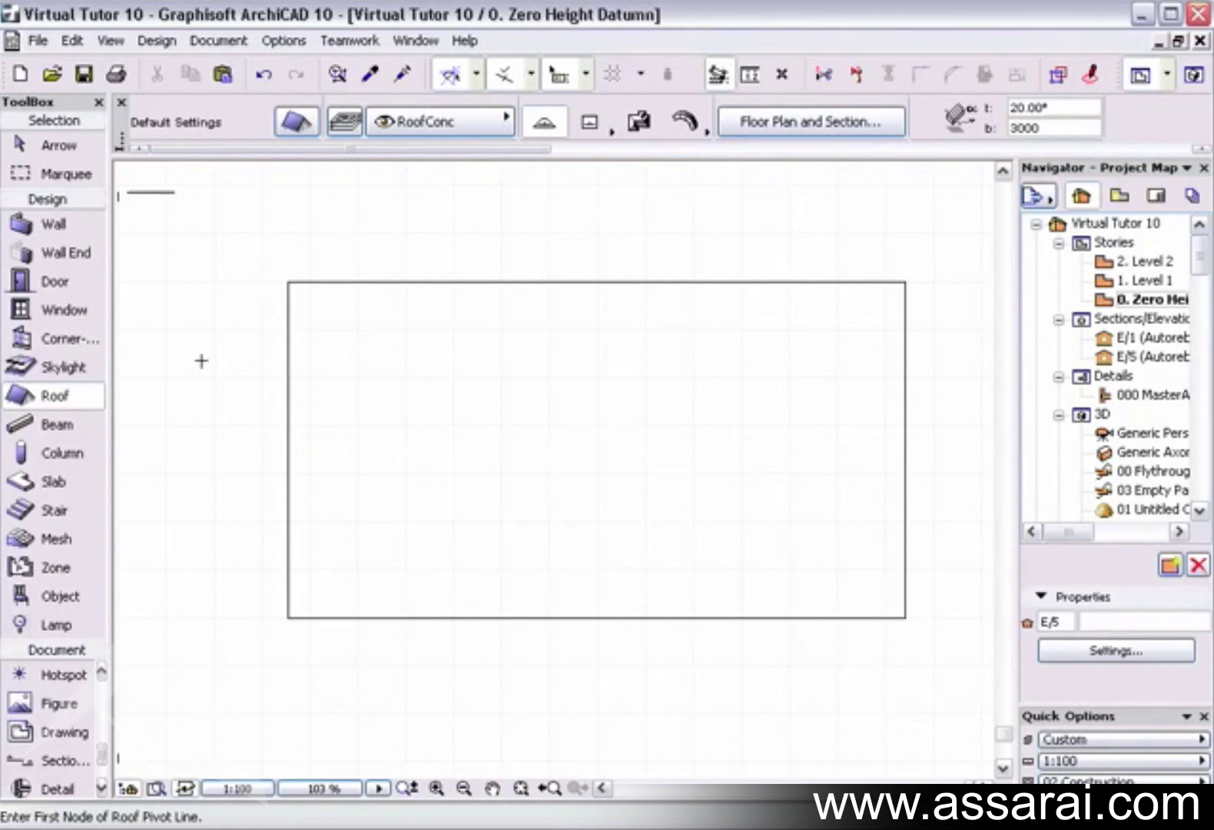
pyautogui.click(71, 227)
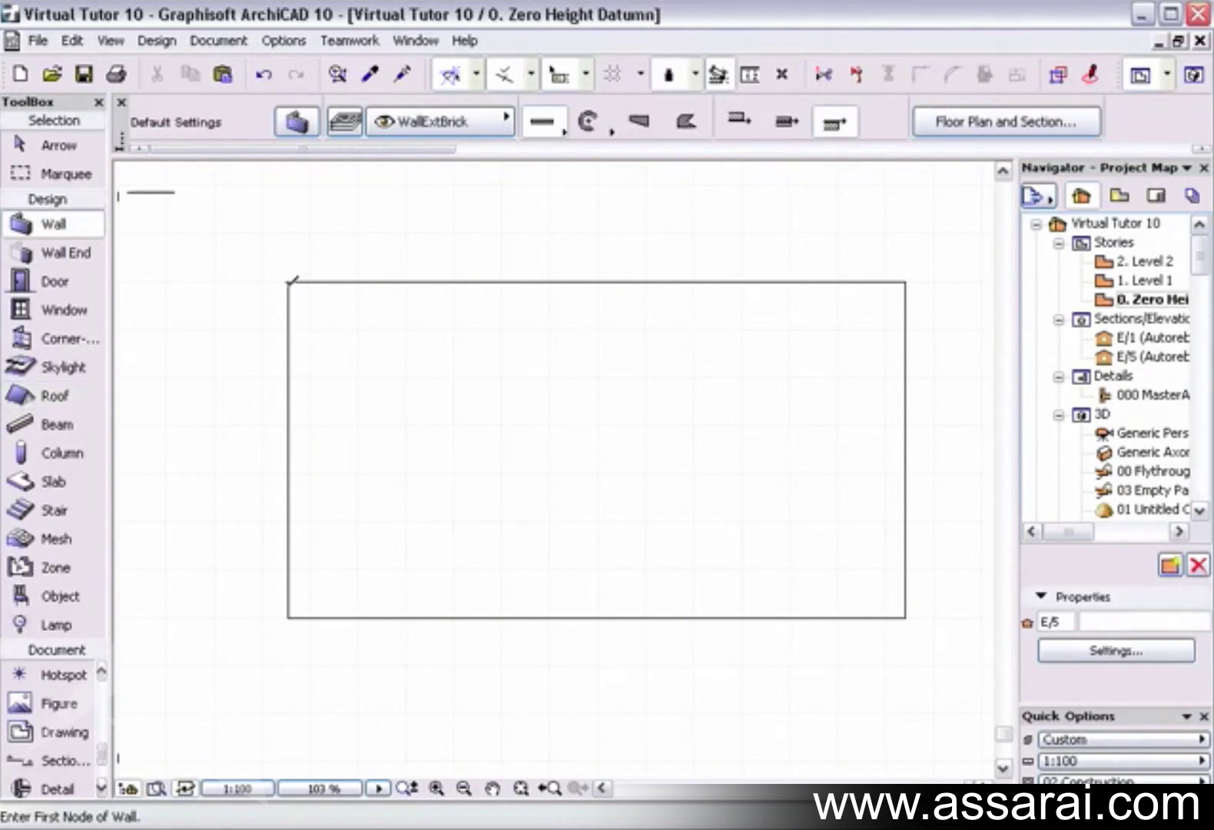
# Draw walls along the slab's top and bottom edges between its corners.
pyautogui.click(289, 282)
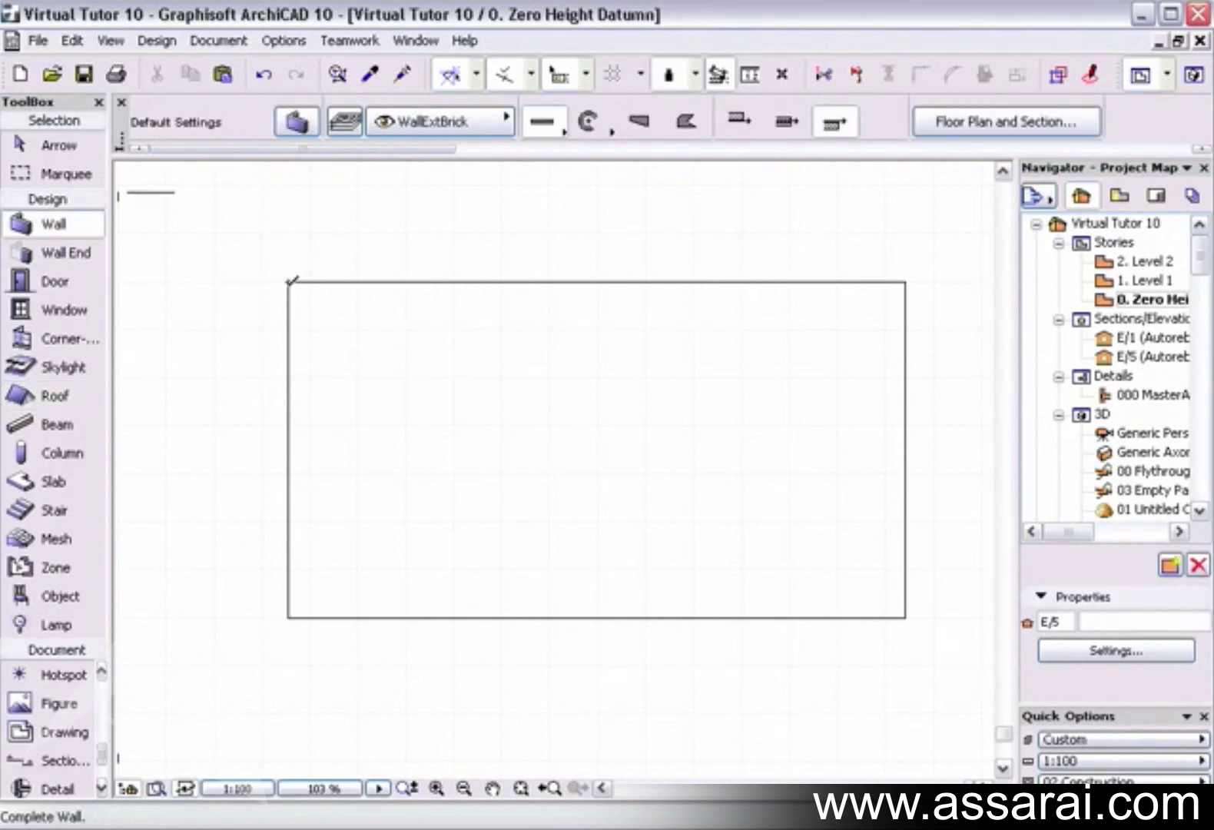
pyautogui.click(906, 281)
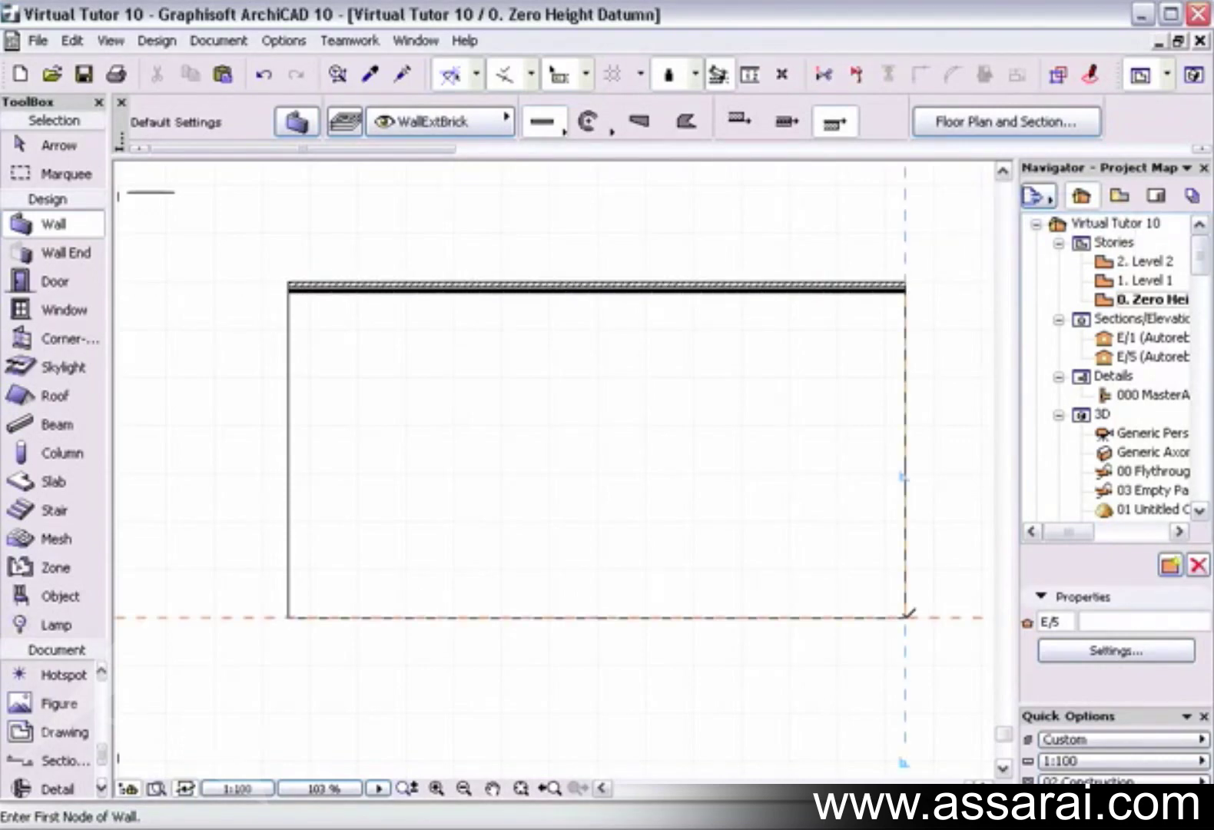
pyautogui.click(907, 617)
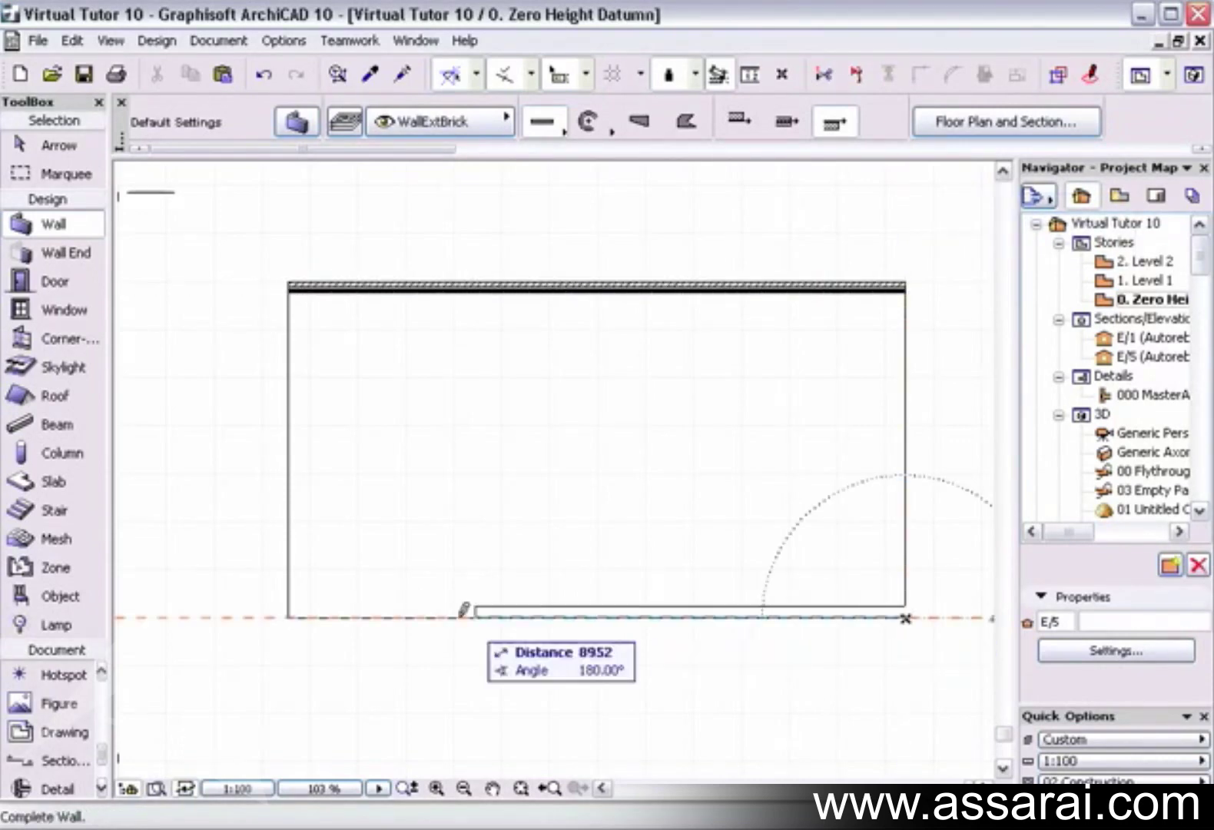
pyautogui.click(292, 616)
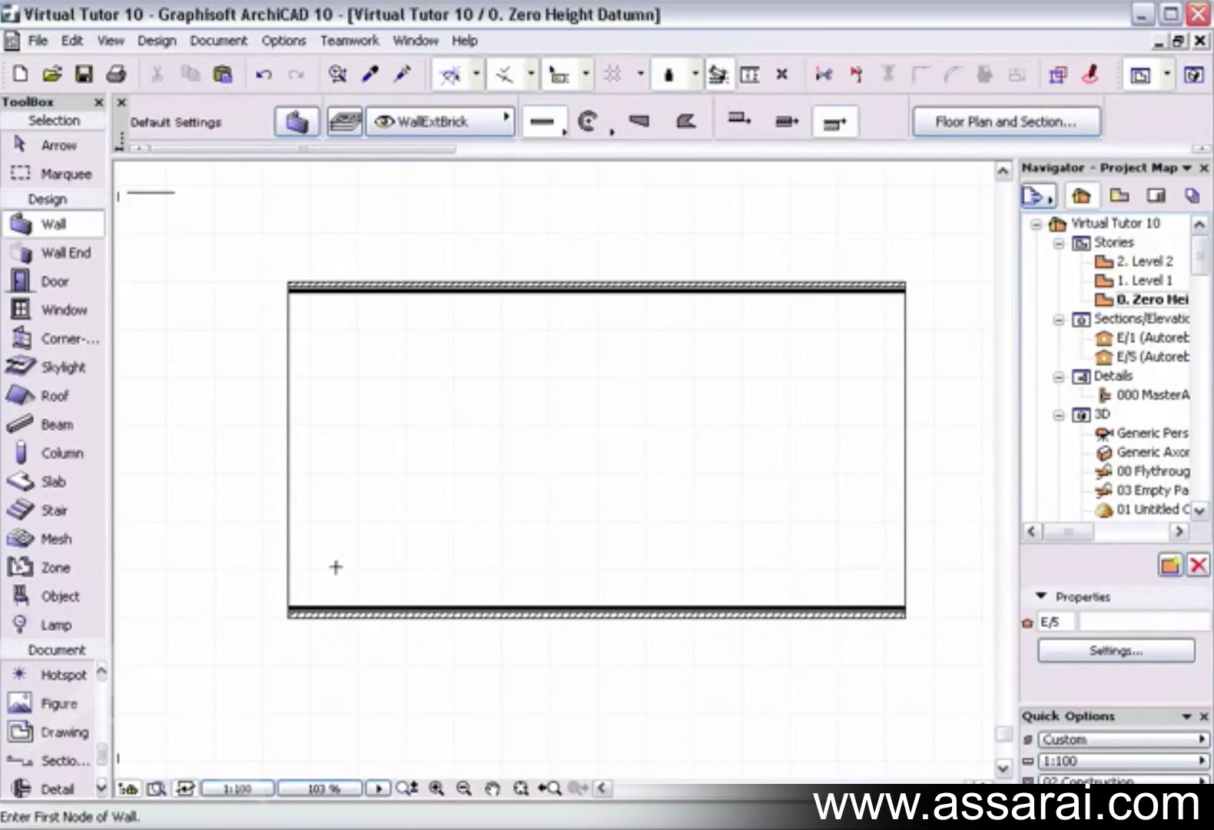
# Select the bottom wall and enter 1000 as its top height.
pyautogui.keyDown('shift'); pyautogui.click(381, 612); pyautogui.keyUp('shift')
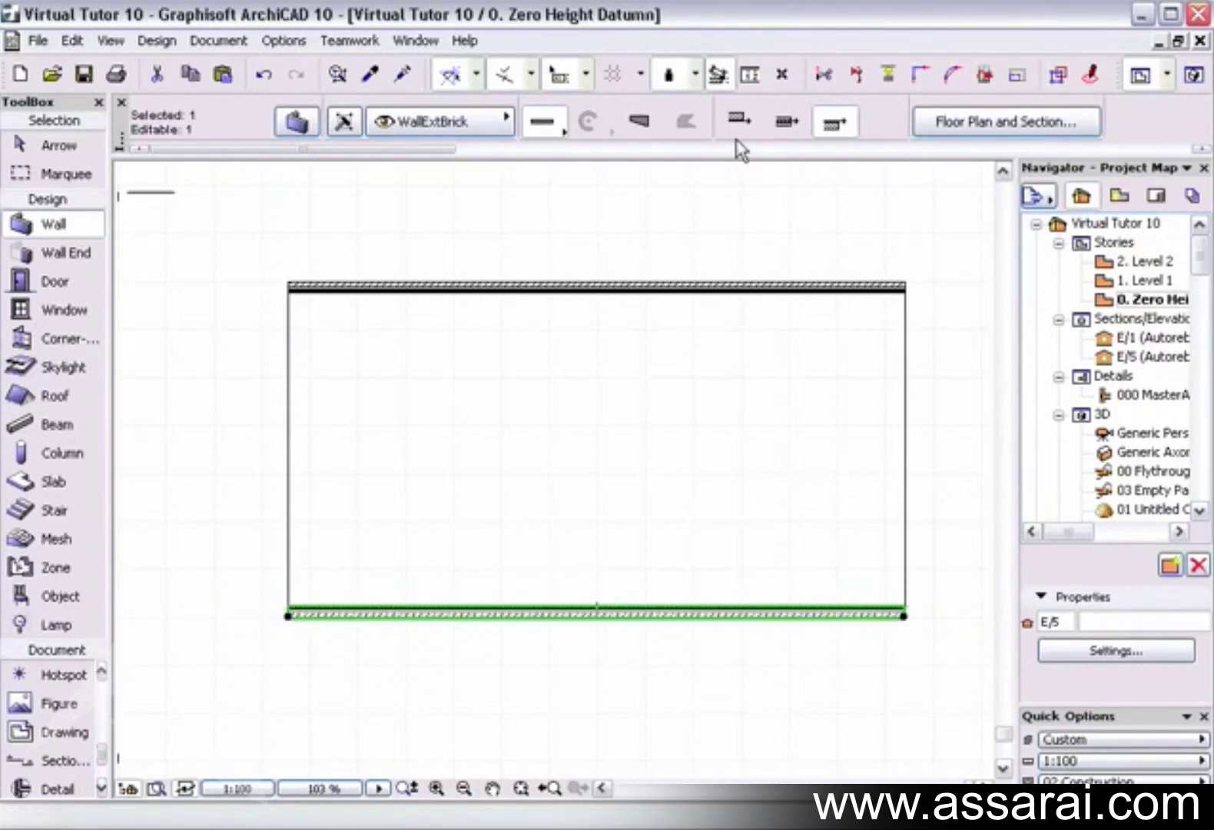
pyautogui.scroll(-3, 732, 129)
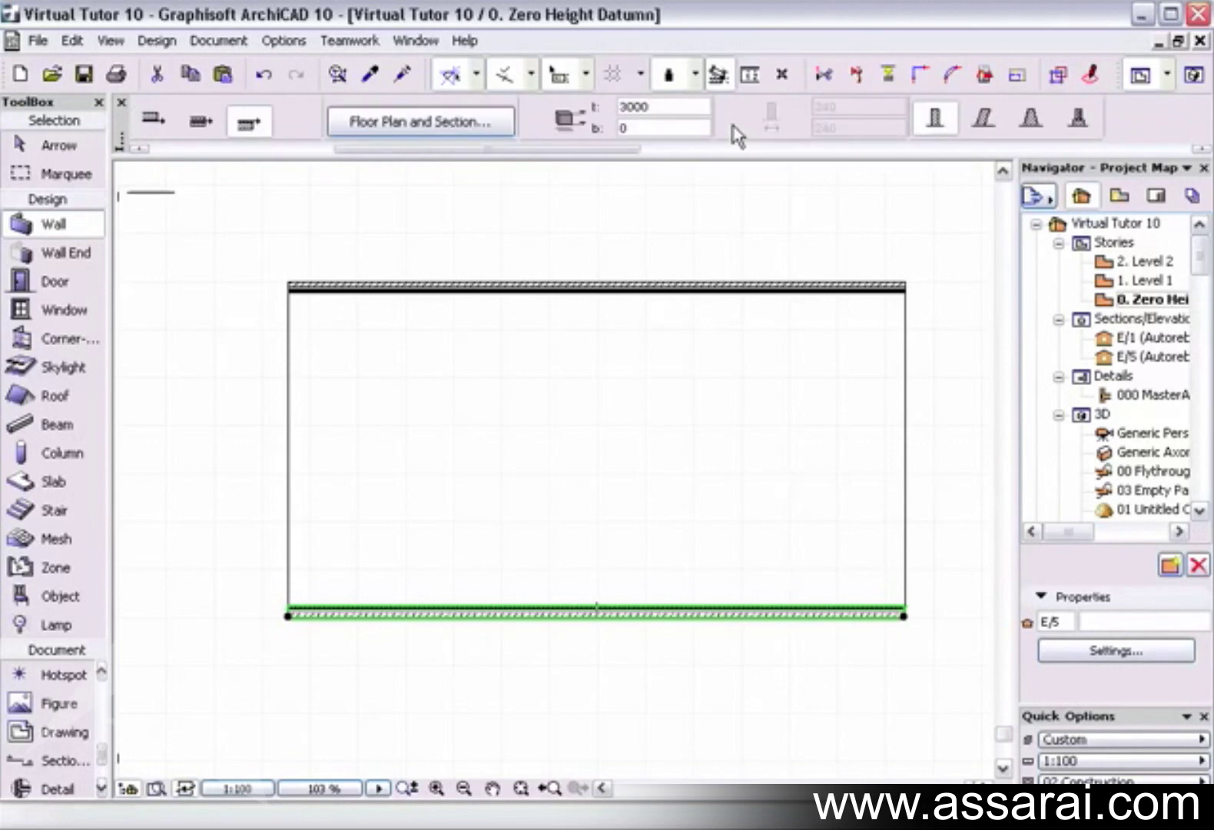
pyautogui.click(867, 107)
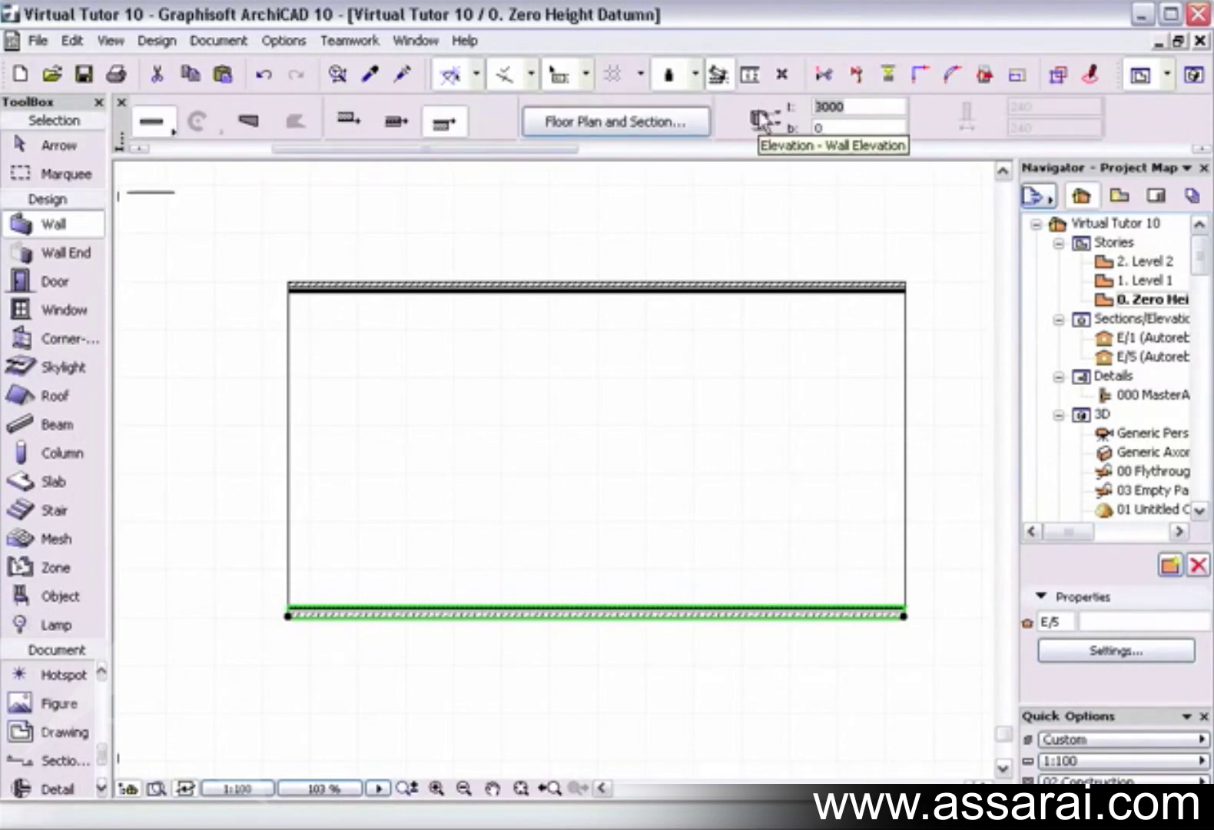
pyautogui.write('1000')
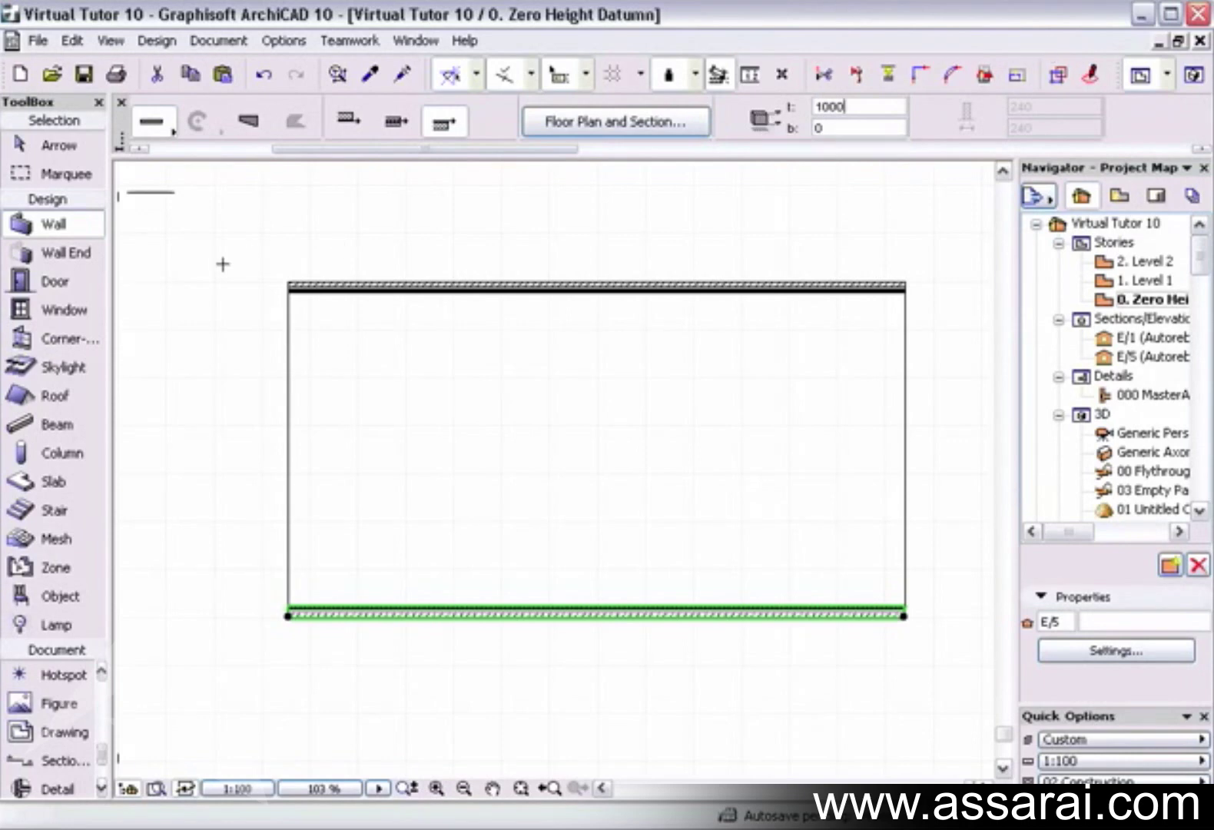
pyautogui.press('Escape')
# Open elevation E/5 in a new maximized window and zoom in on the slab and walls.
pyautogui.rightClick(118, 193)
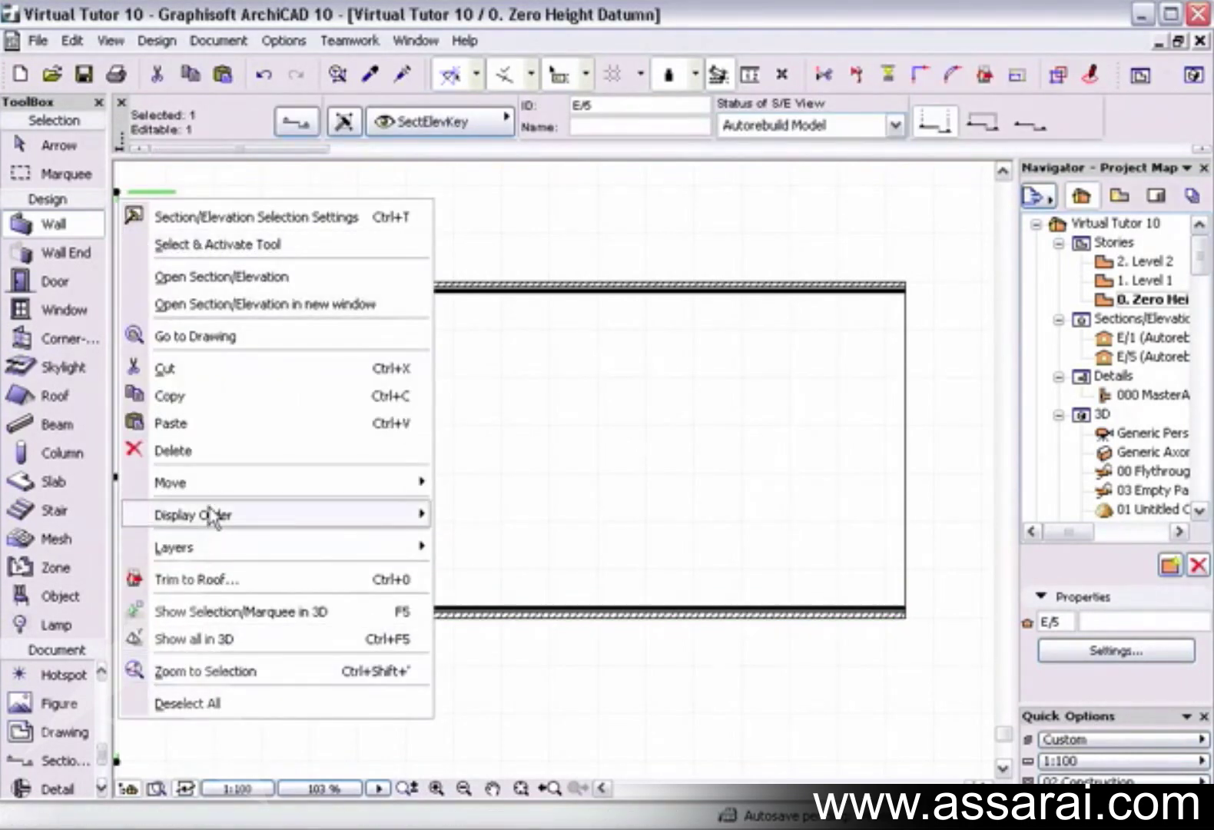
pyautogui.click(201, 278)
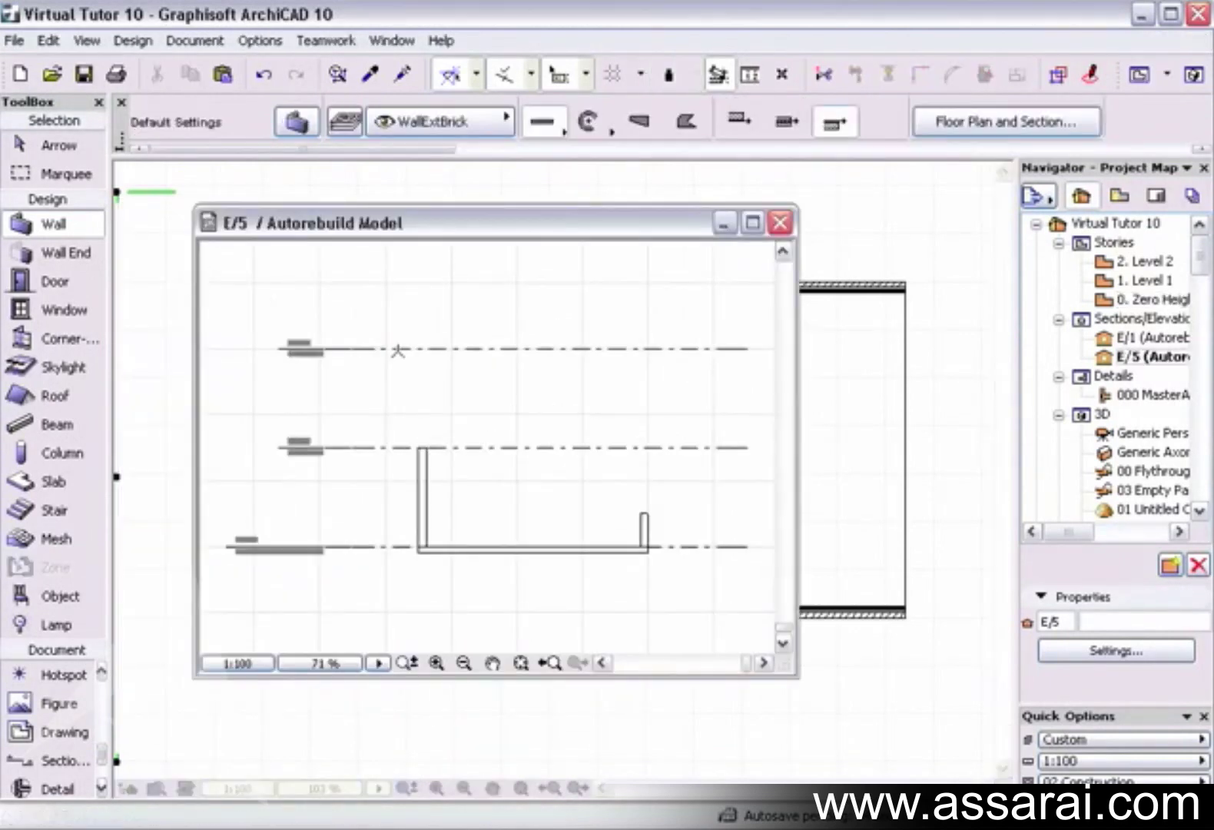
pyautogui.click(753, 223)
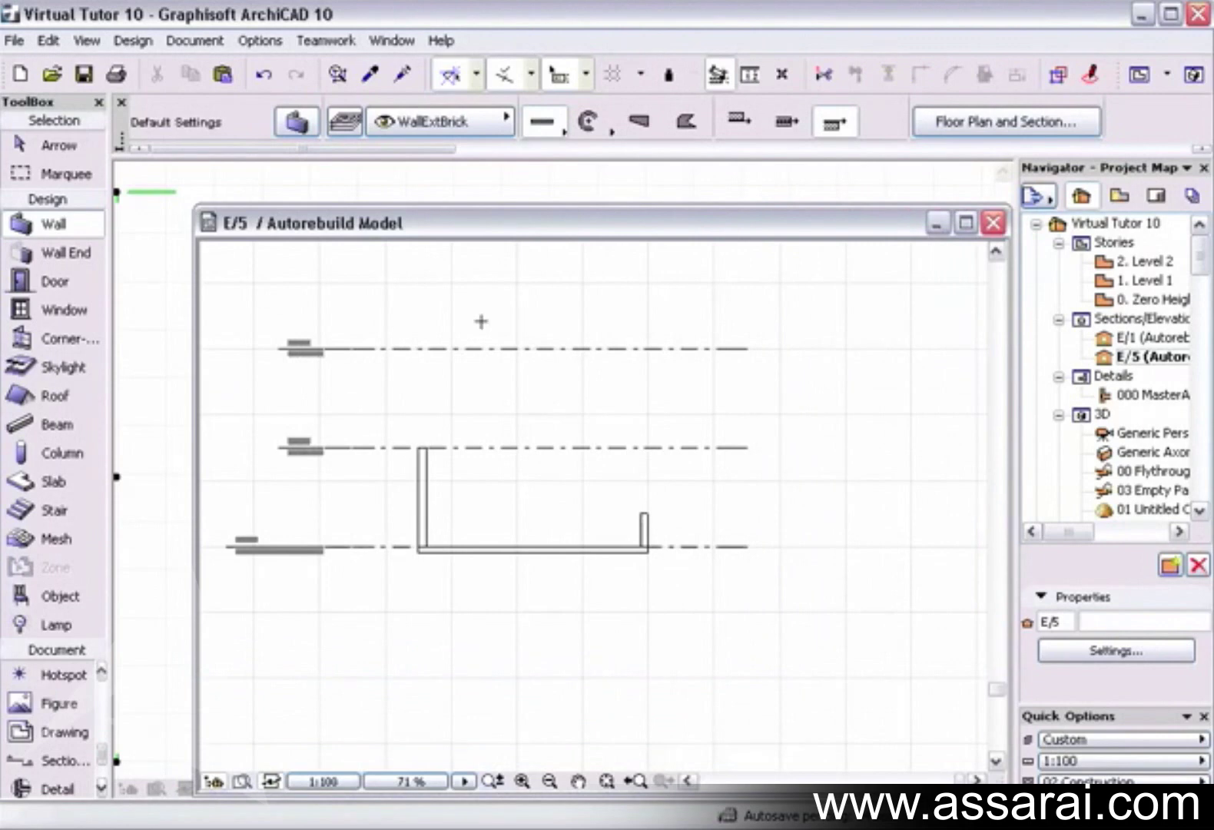
pyautogui.moveTo(465, 309); pyautogui.dragTo(375, 334, button='middle')
pyautogui.scroll(3, 498, 485)
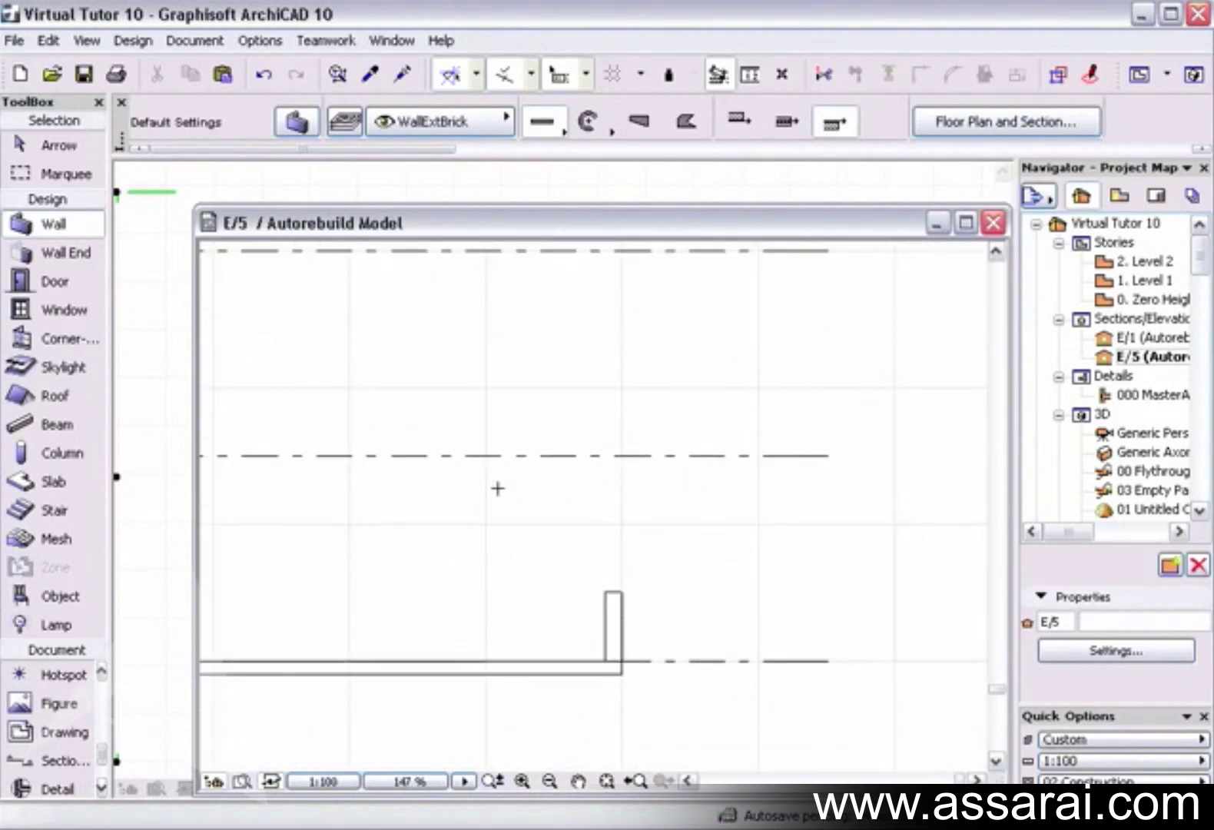
pyautogui.moveTo(496, 488); pyautogui.dragTo(675, 514, button='middle')
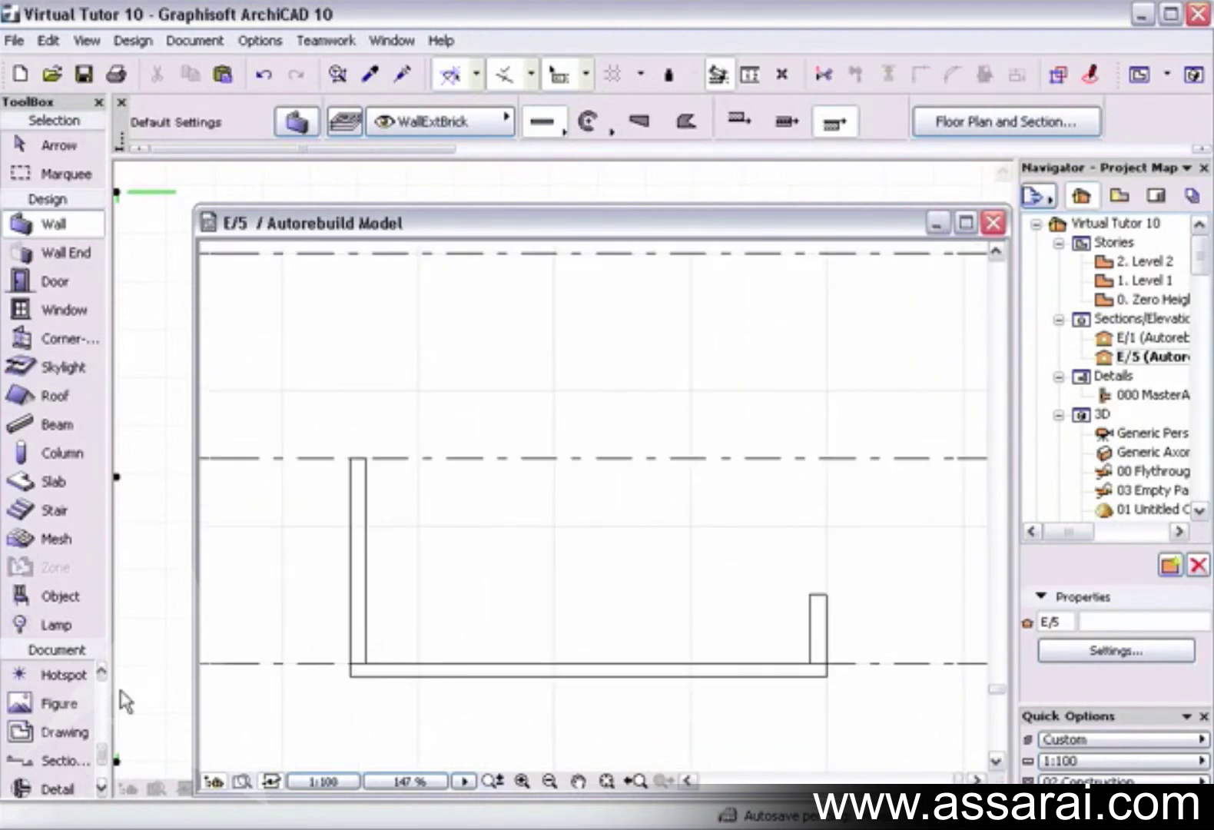
pyautogui.click(66, 713)
pyautogui.scroll(-2, 69, 726)
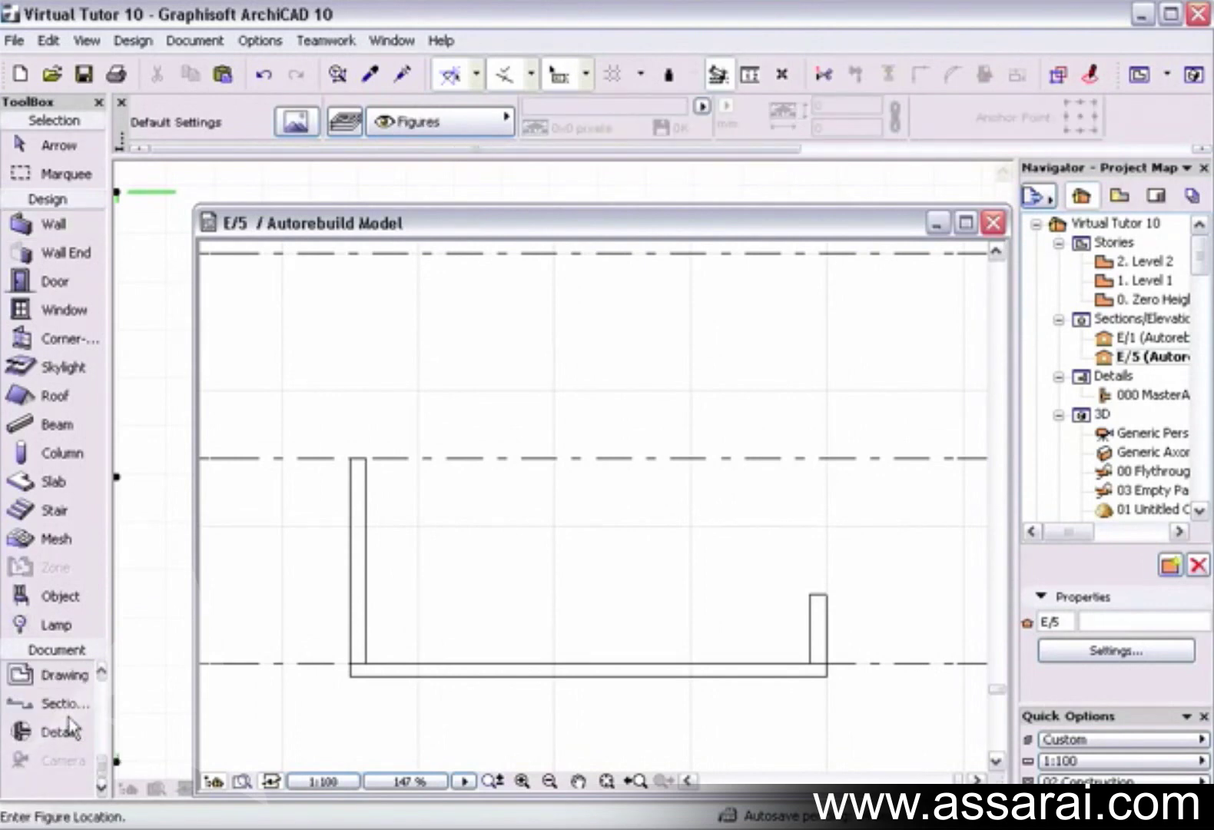
pyautogui.scroll(6, 71, 726)
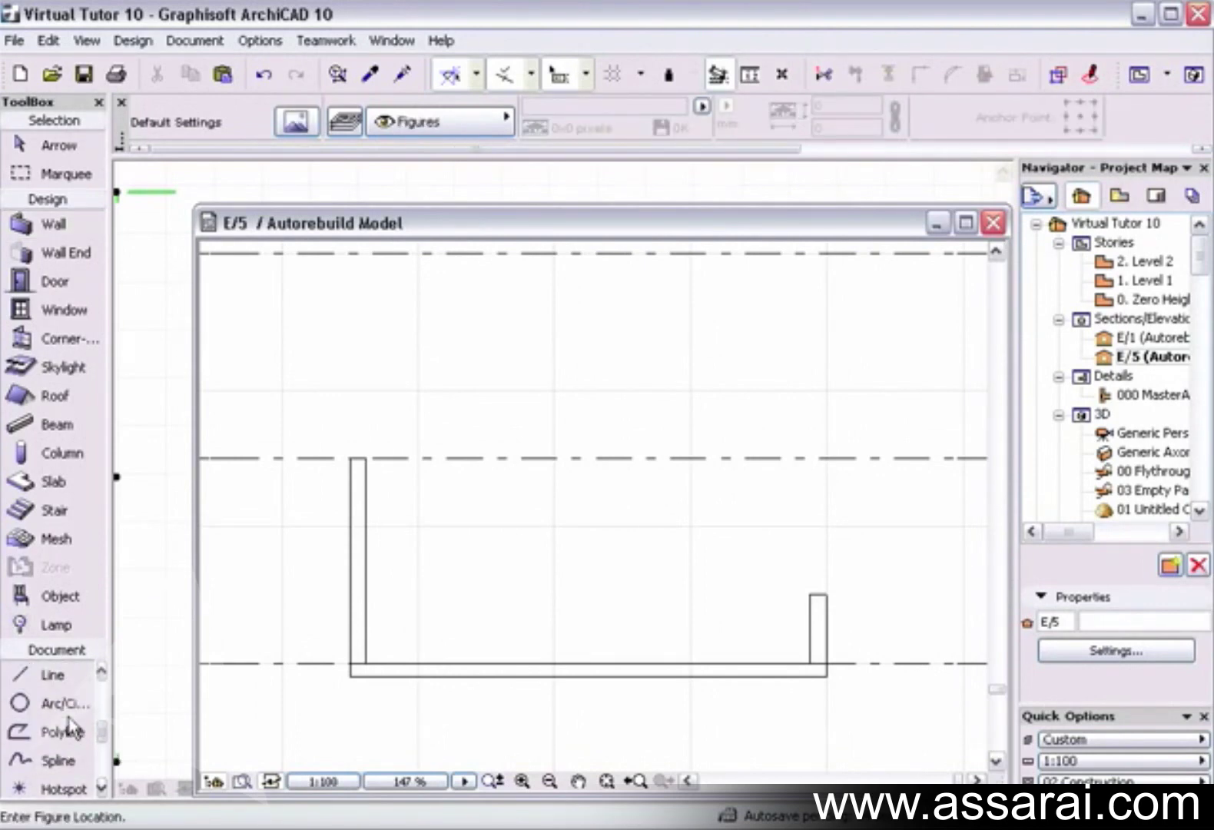
# Draw a humped spline from the left wall top to the right wall top, select it, and close E/5.
pyautogui.click(44, 762)
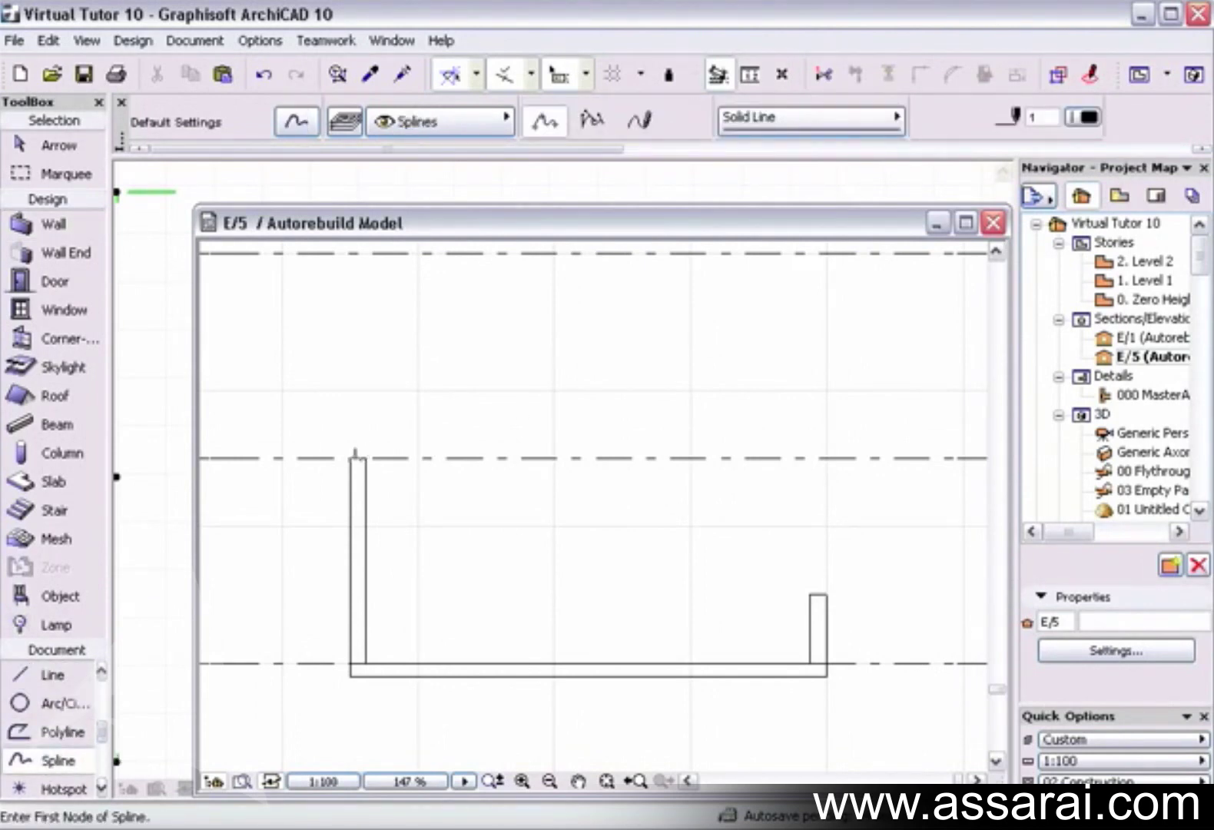
pyautogui.click(352, 458)
pyautogui.click(483, 422)
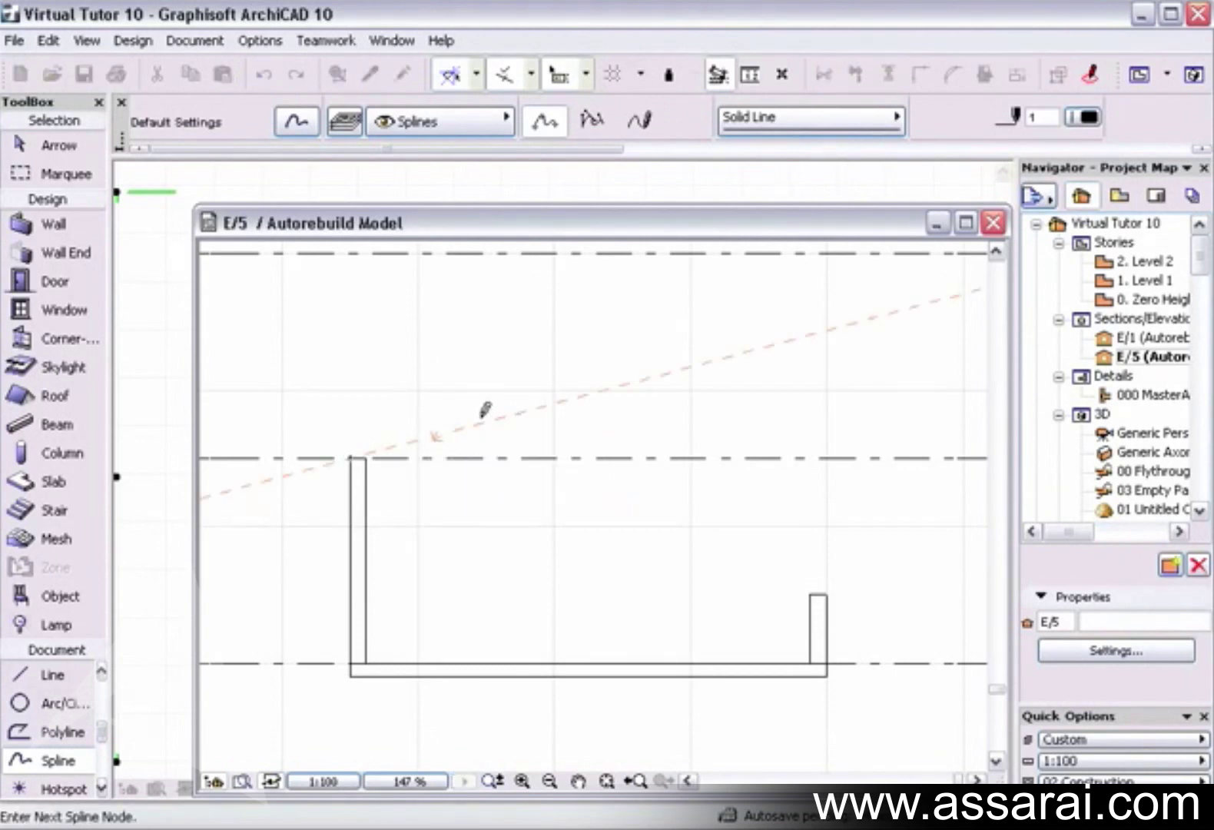
pyautogui.click(673, 487)
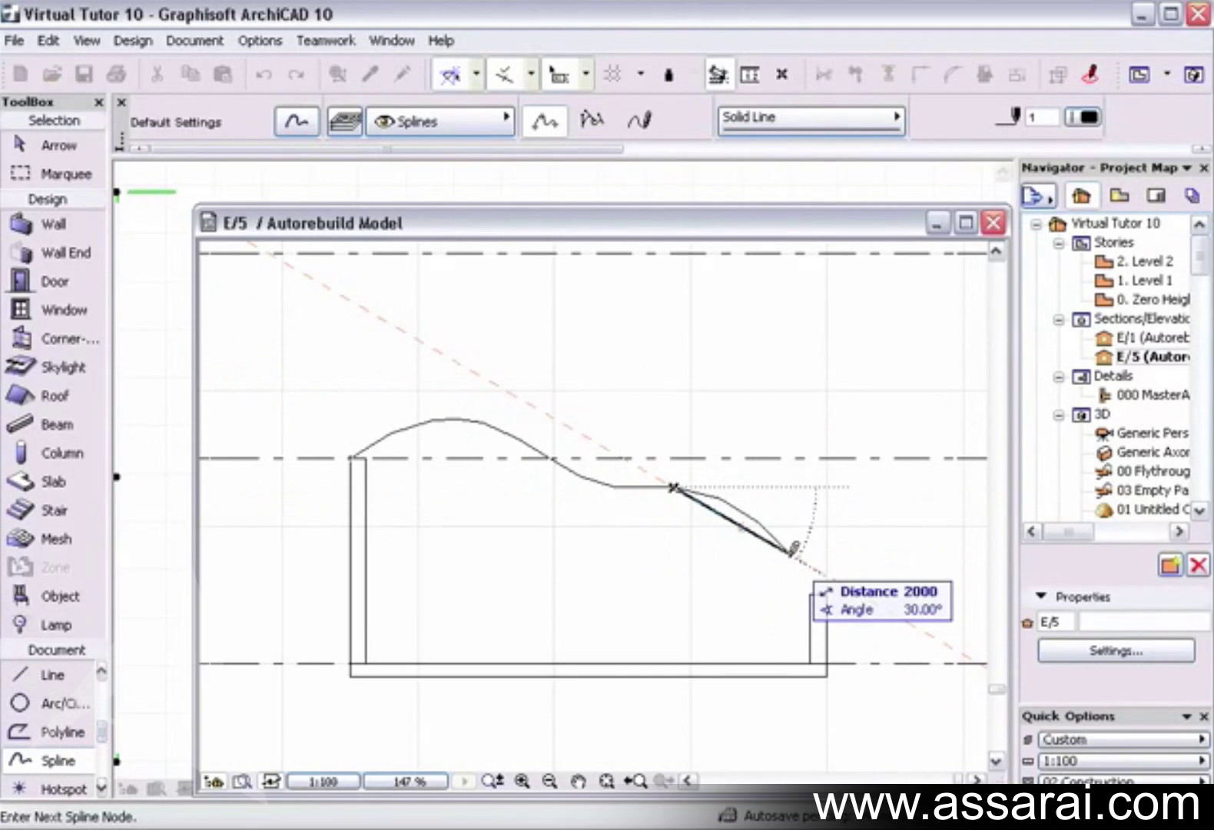
pyautogui.click(827, 594)
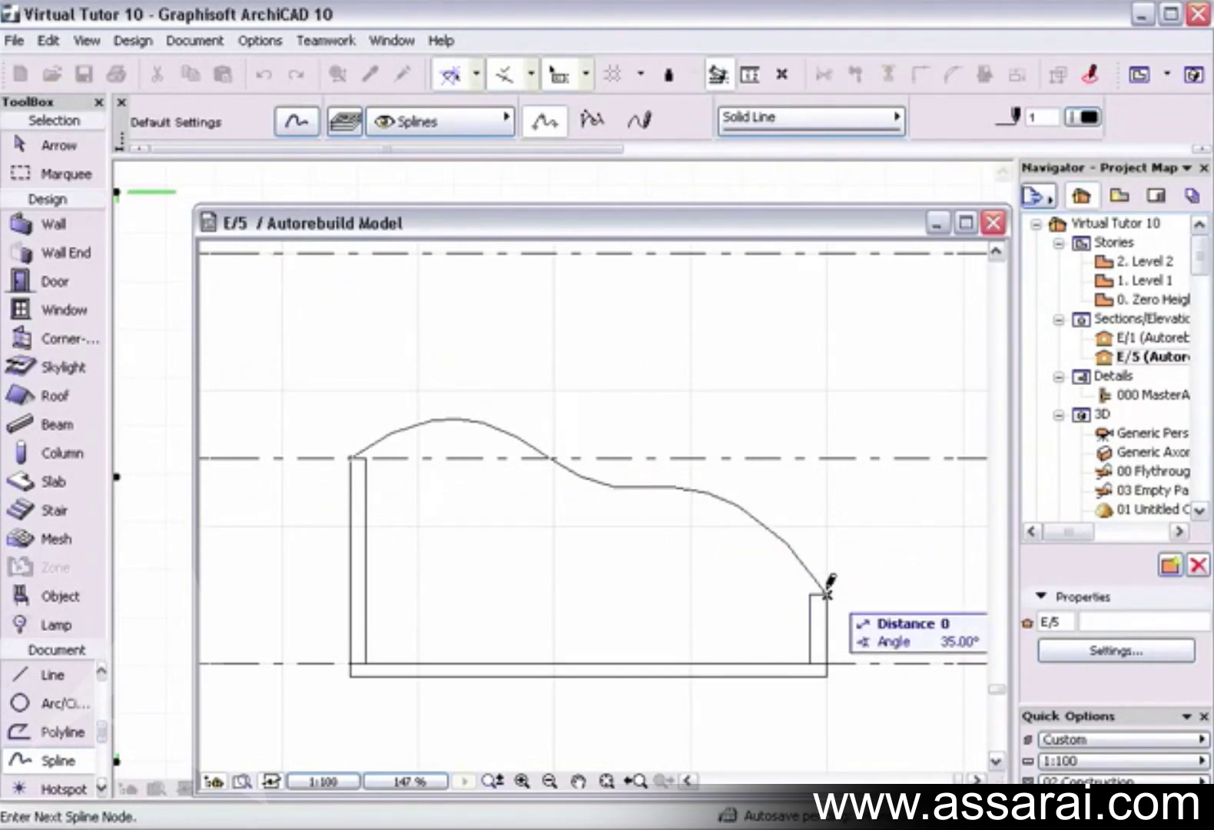
pyautogui.click(828, 594)
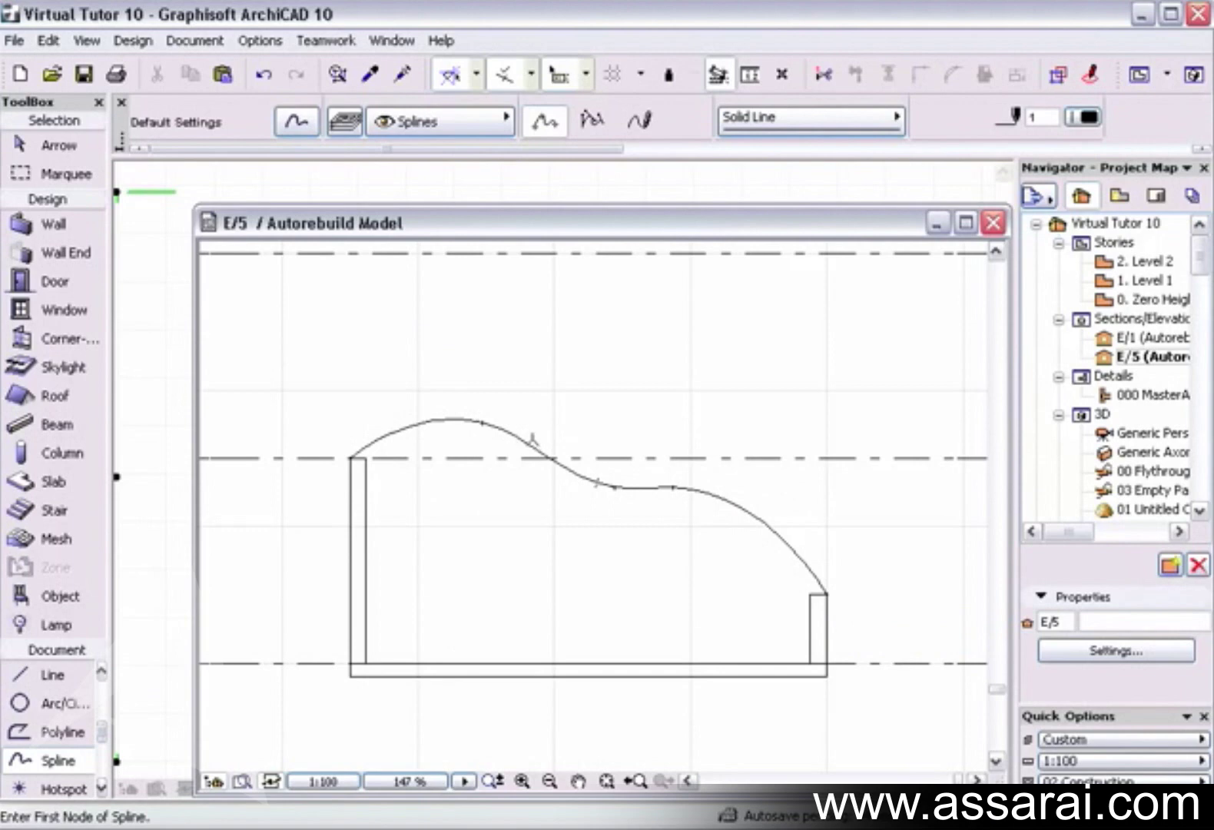
pyautogui.hotkey('ctrl', 'a')
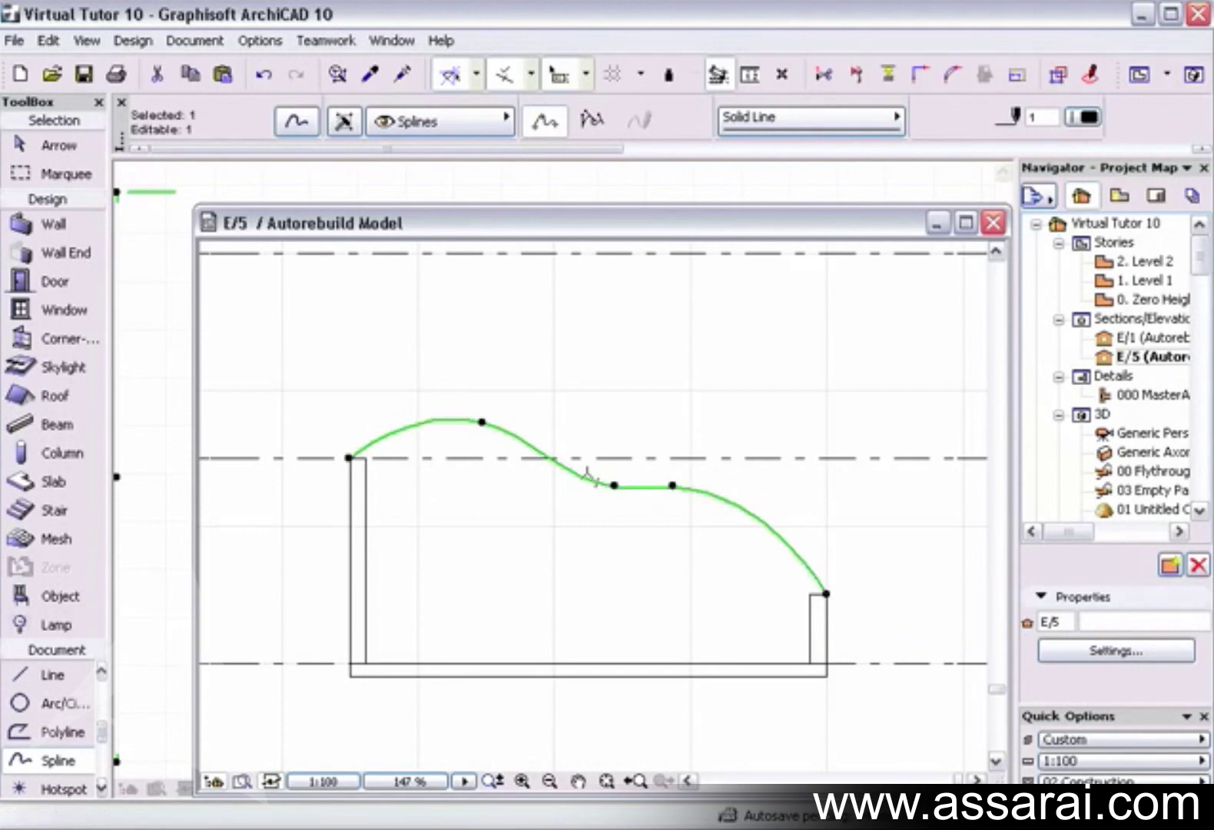
pyautogui.click(994, 223)
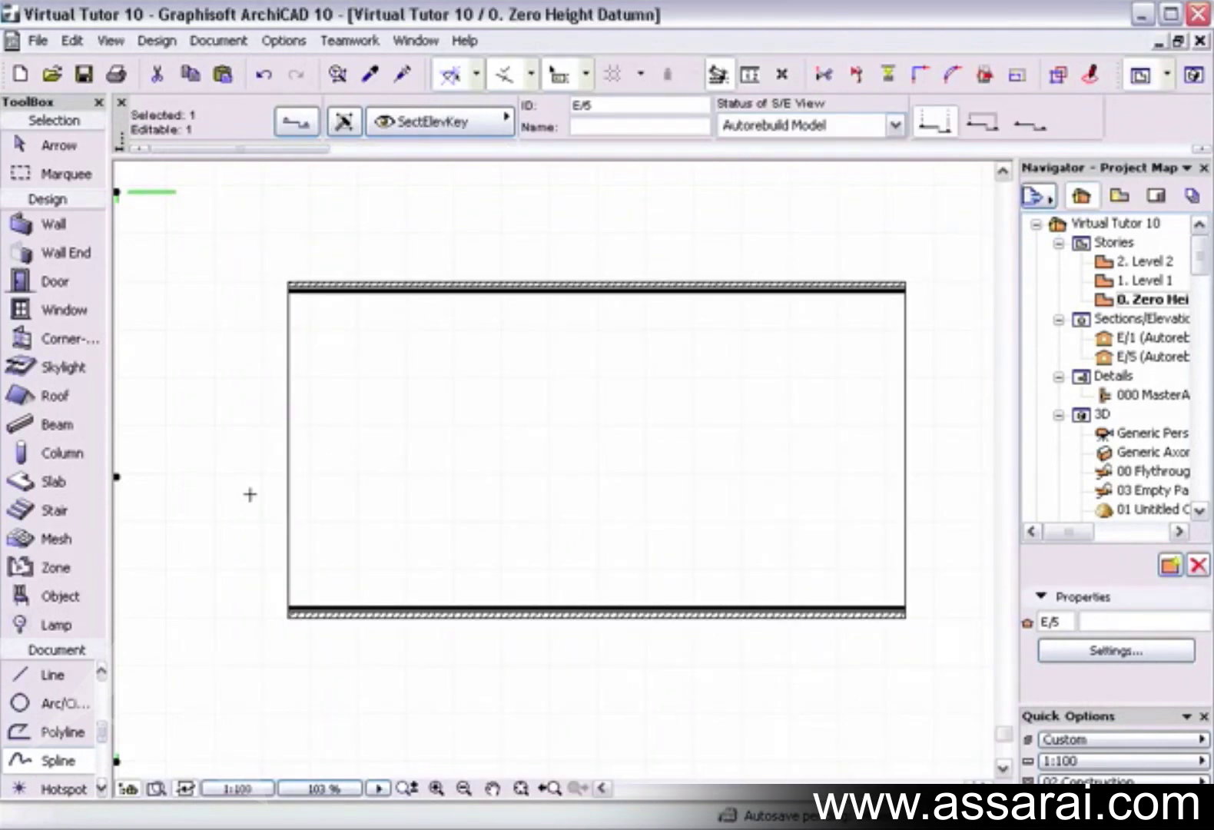
# Paste the spline into the floor plan and snap its end to the walls' bottom-right corner.
pyautogui.hotkey('ctrl', 'v')
pyautogui.click(973, 508)
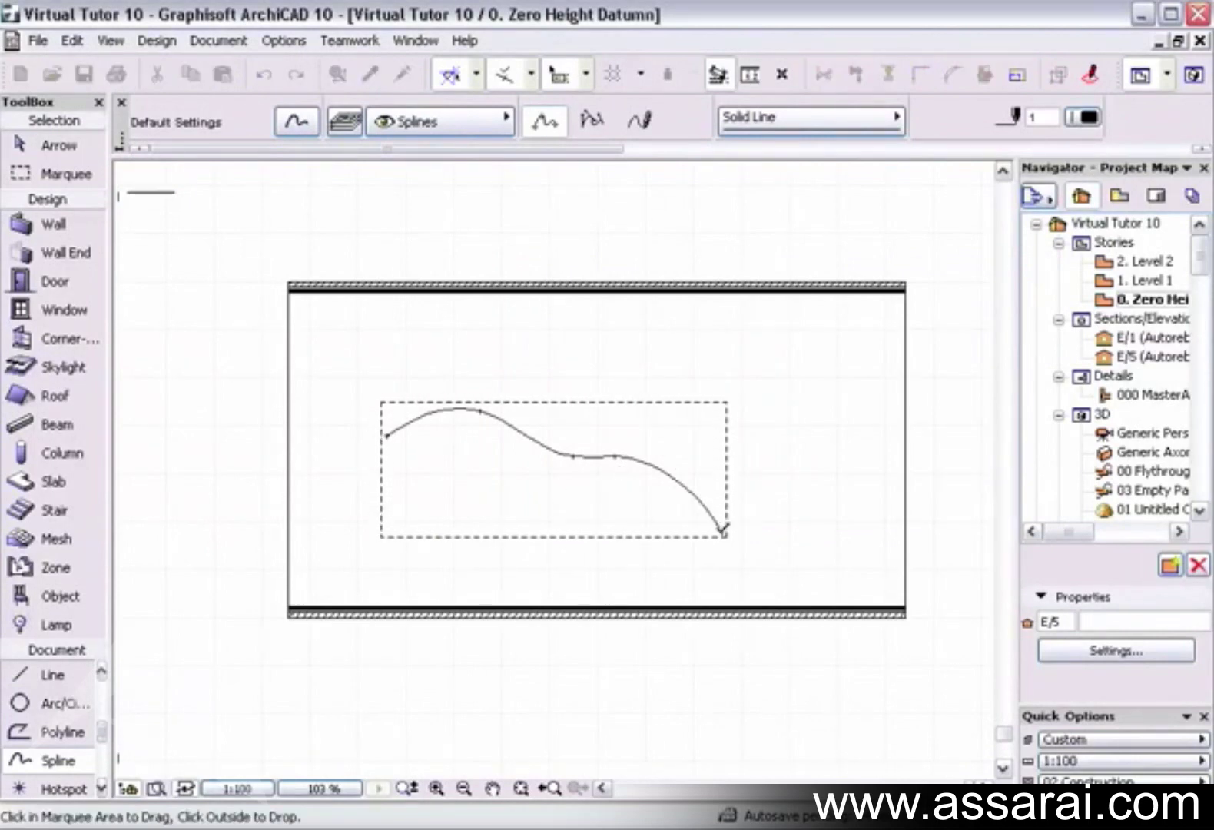
pyautogui.click(723, 529)
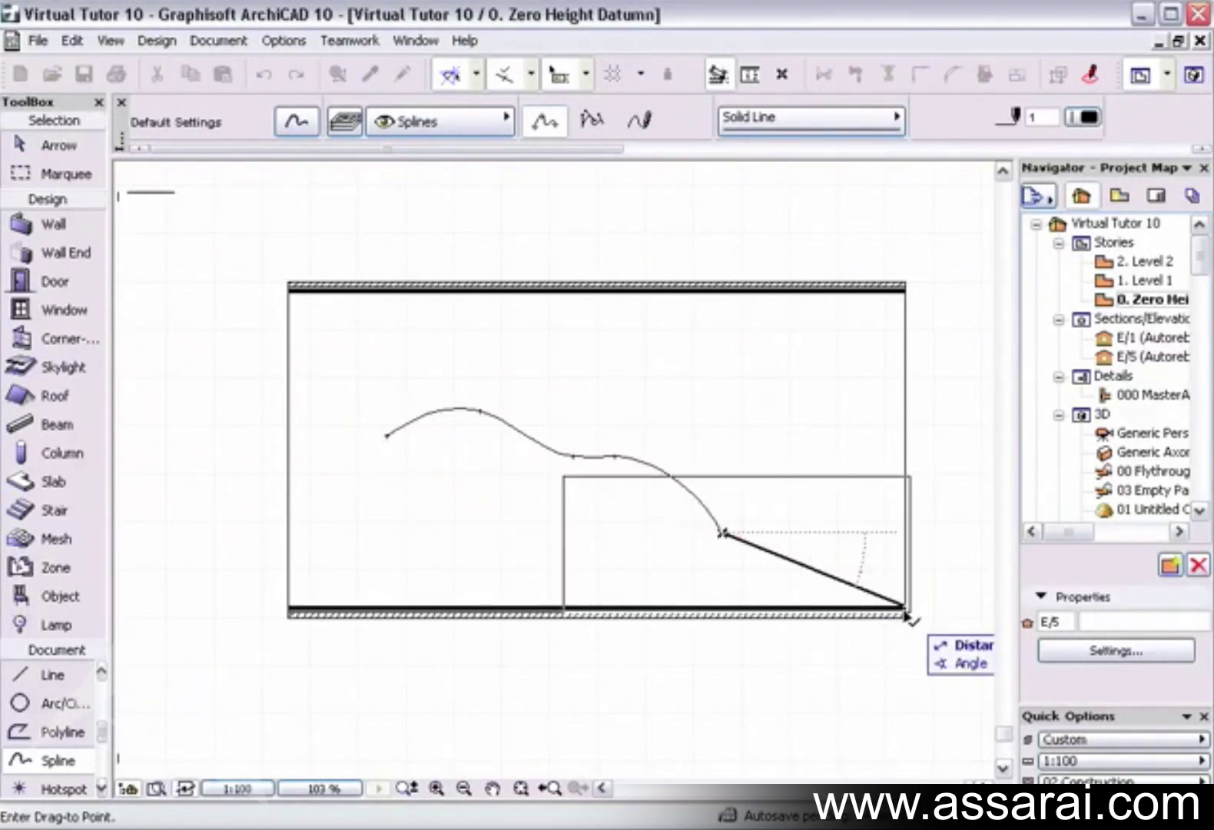
pyautogui.click(905, 607)
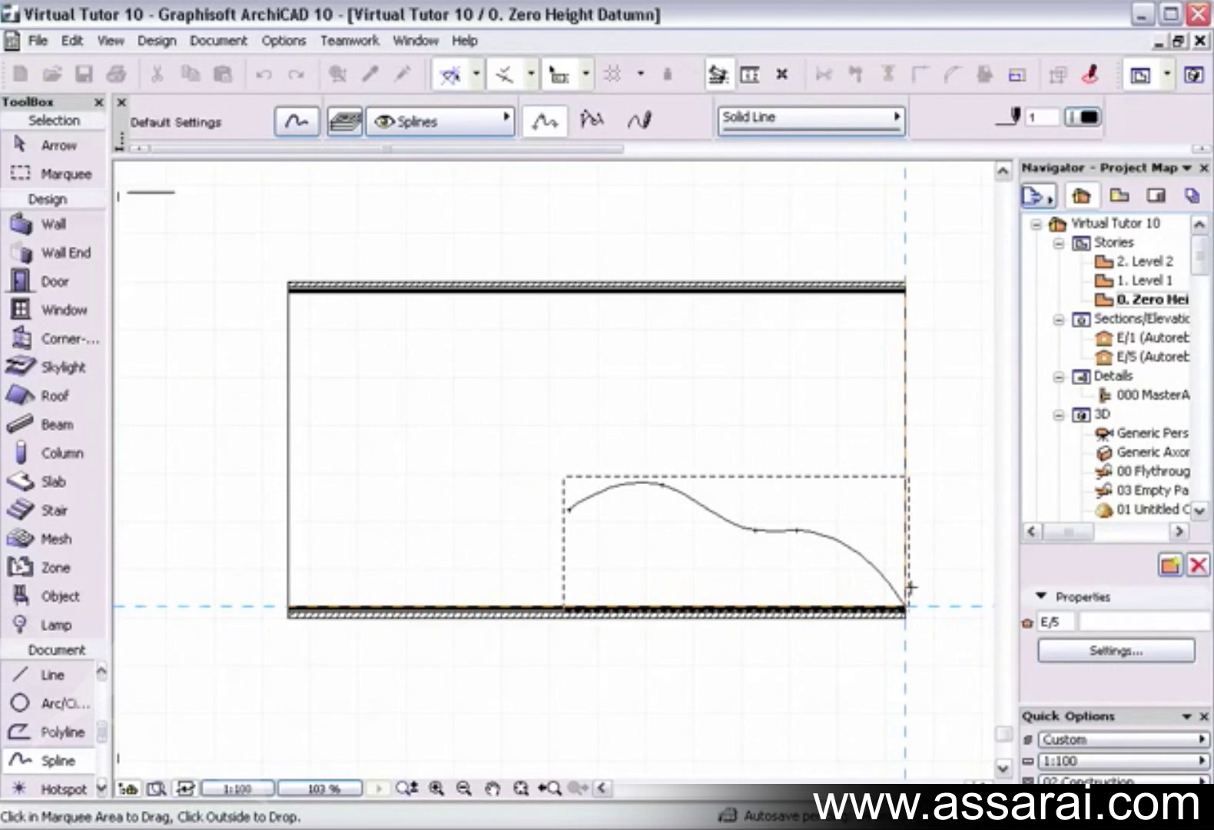
# Rotate the spline 90° about that corner so it stands upright beside the slab's right end.
pyautogui.hotkey('alt', 'e')
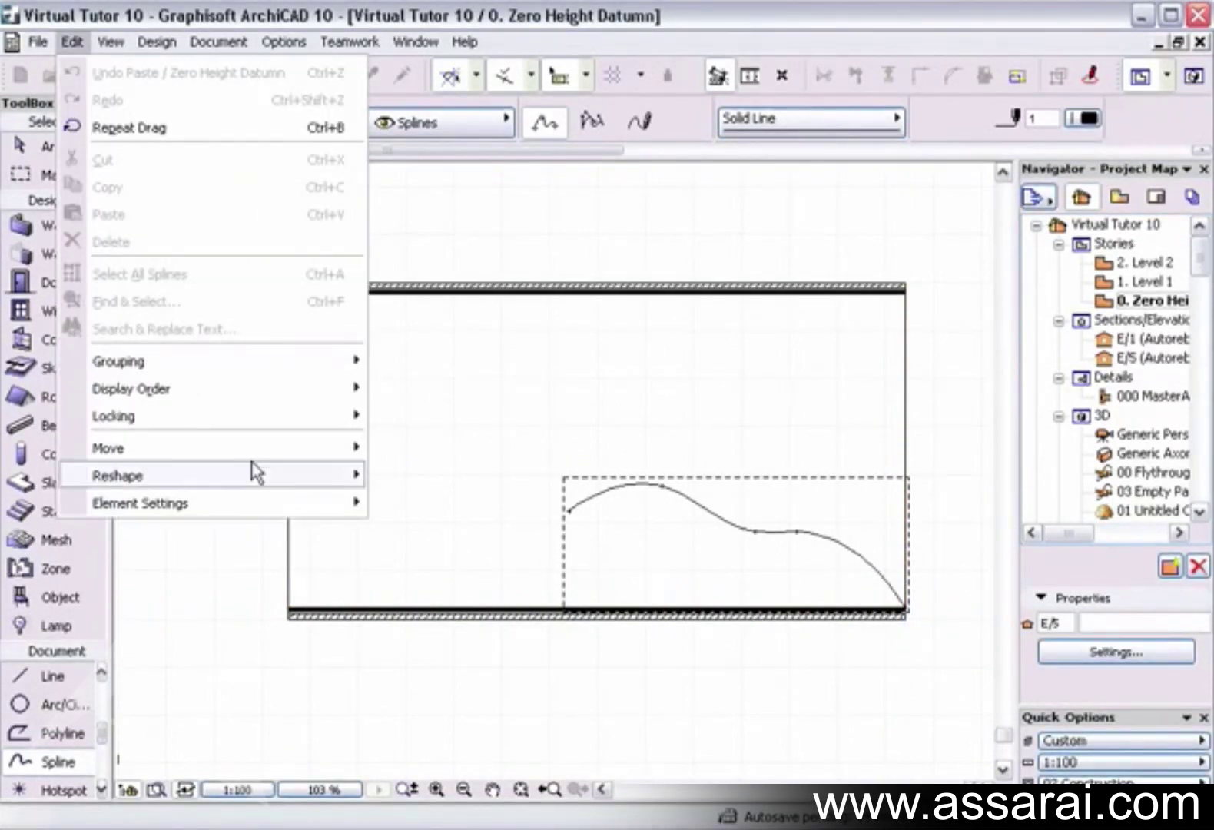
pyautogui.moveTo(269, 456)
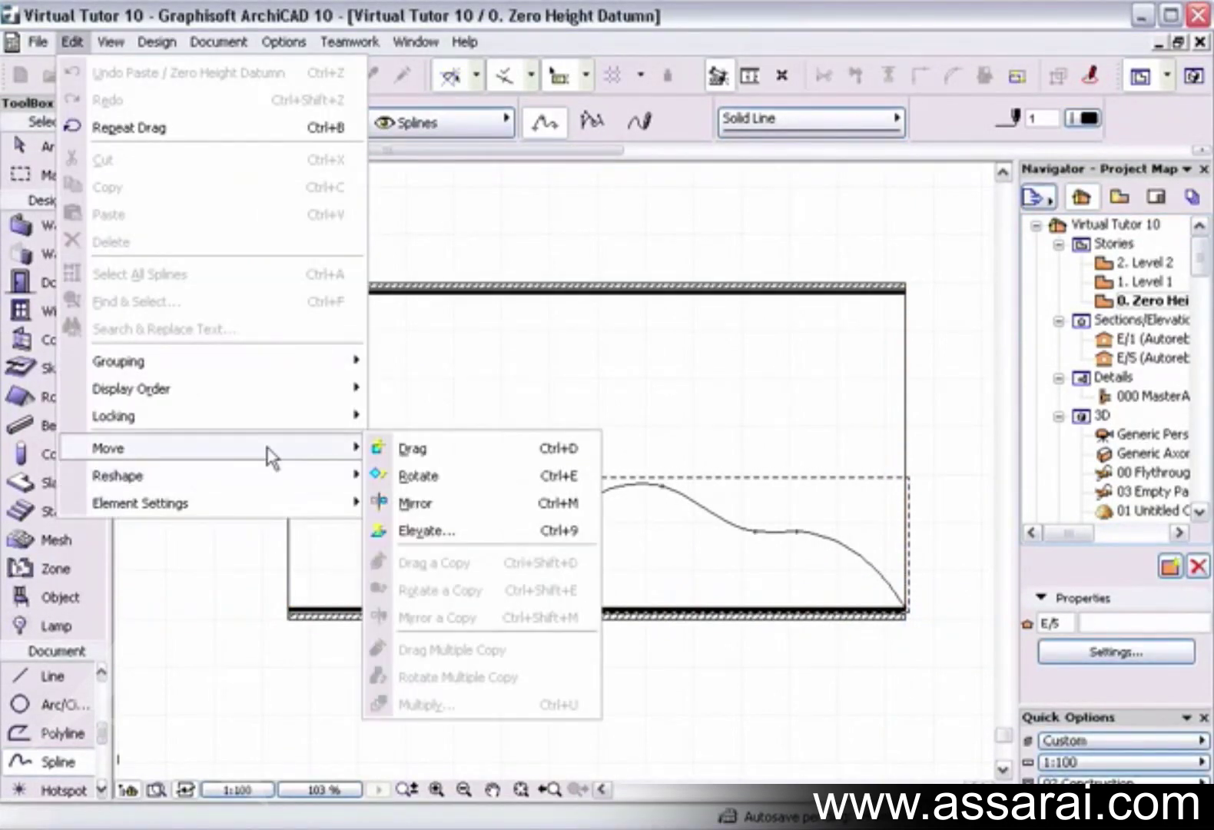
pyautogui.click(399, 477)
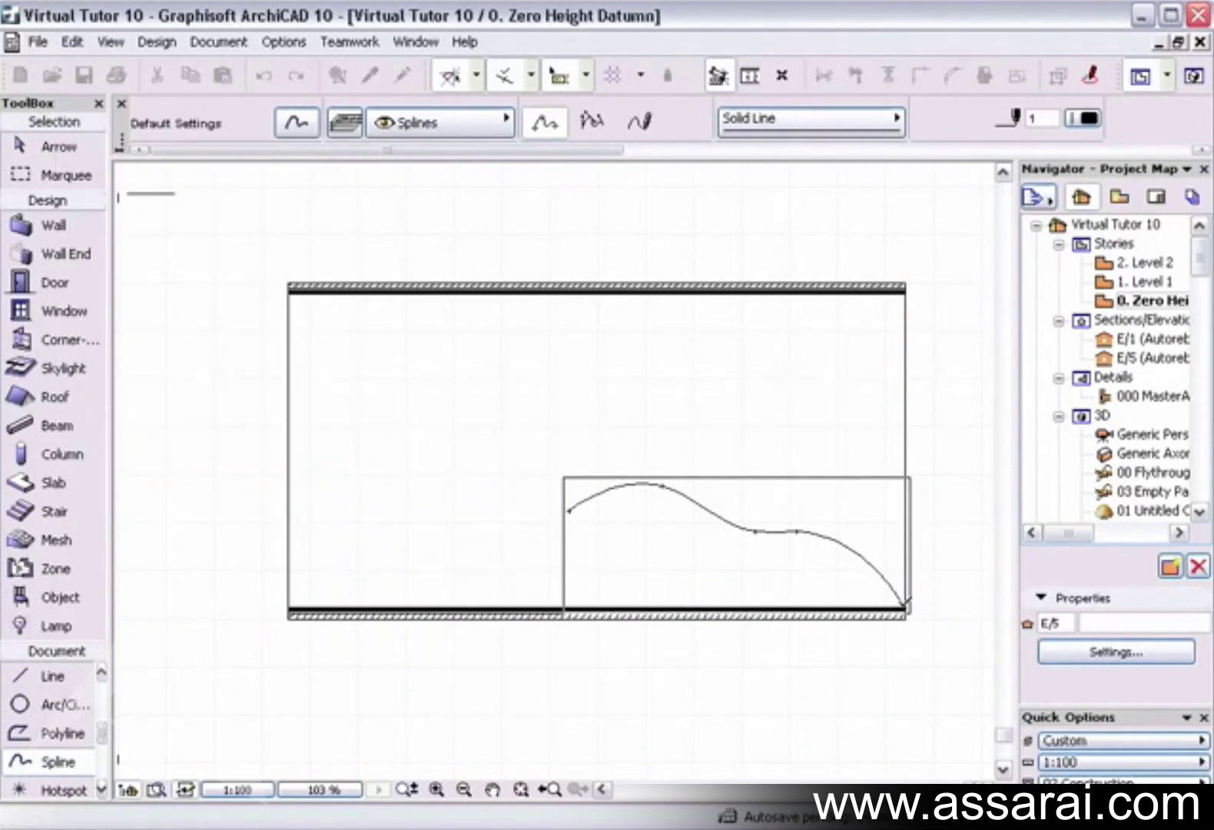
pyautogui.click(904, 607)
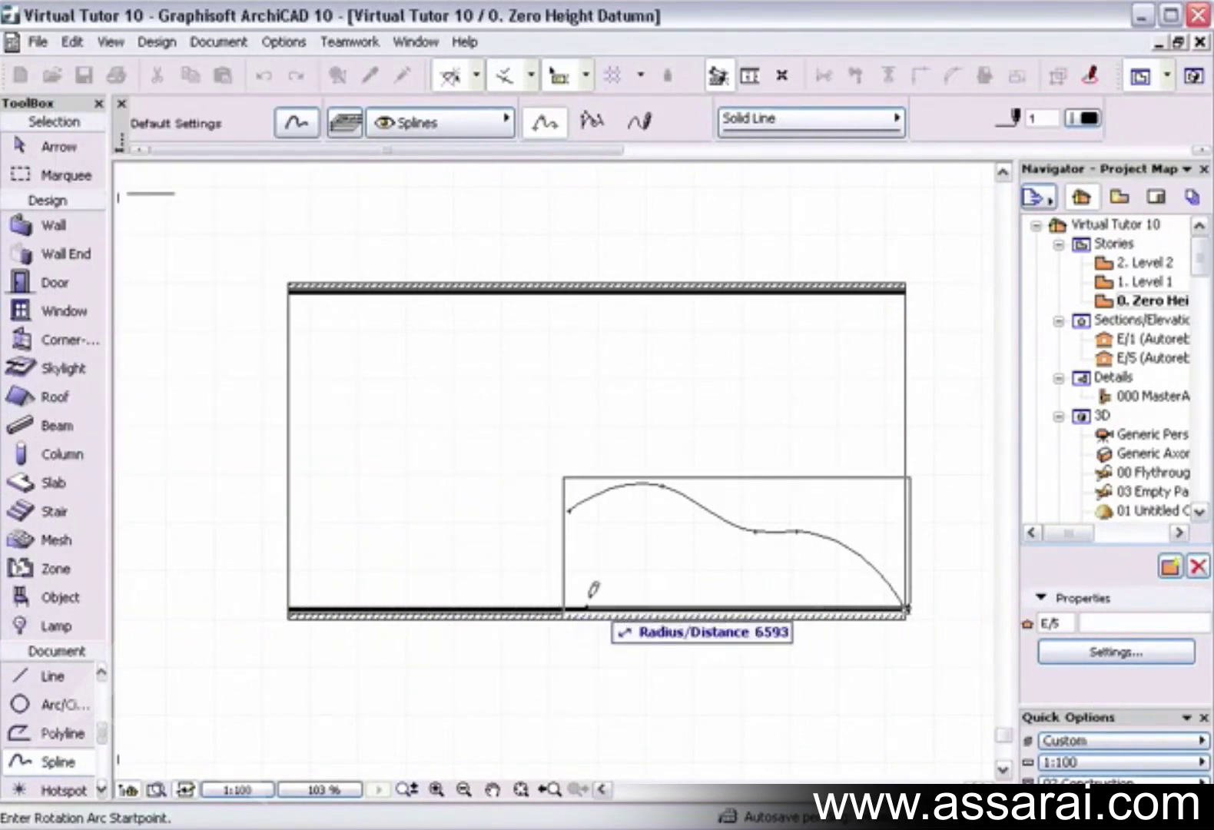
pyautogui.click(577, 606)
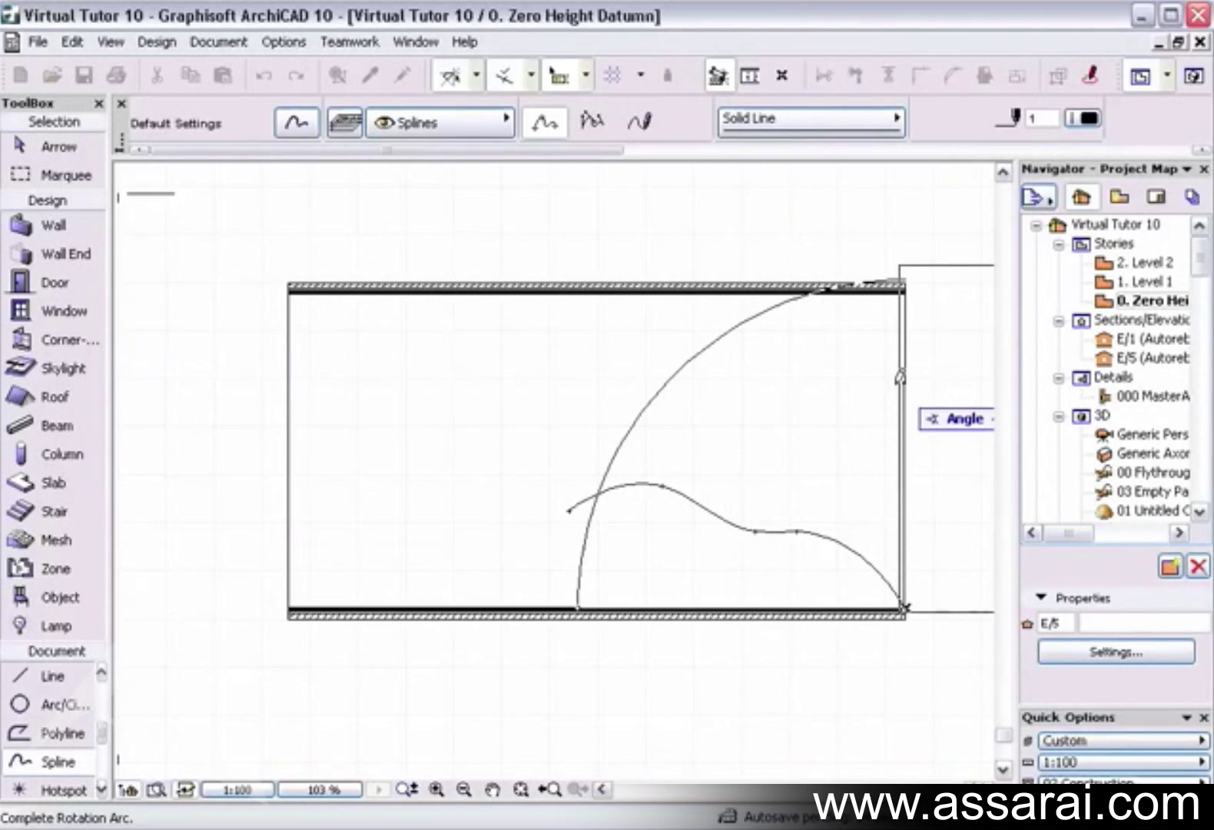
pyautogui.click(901, 372)
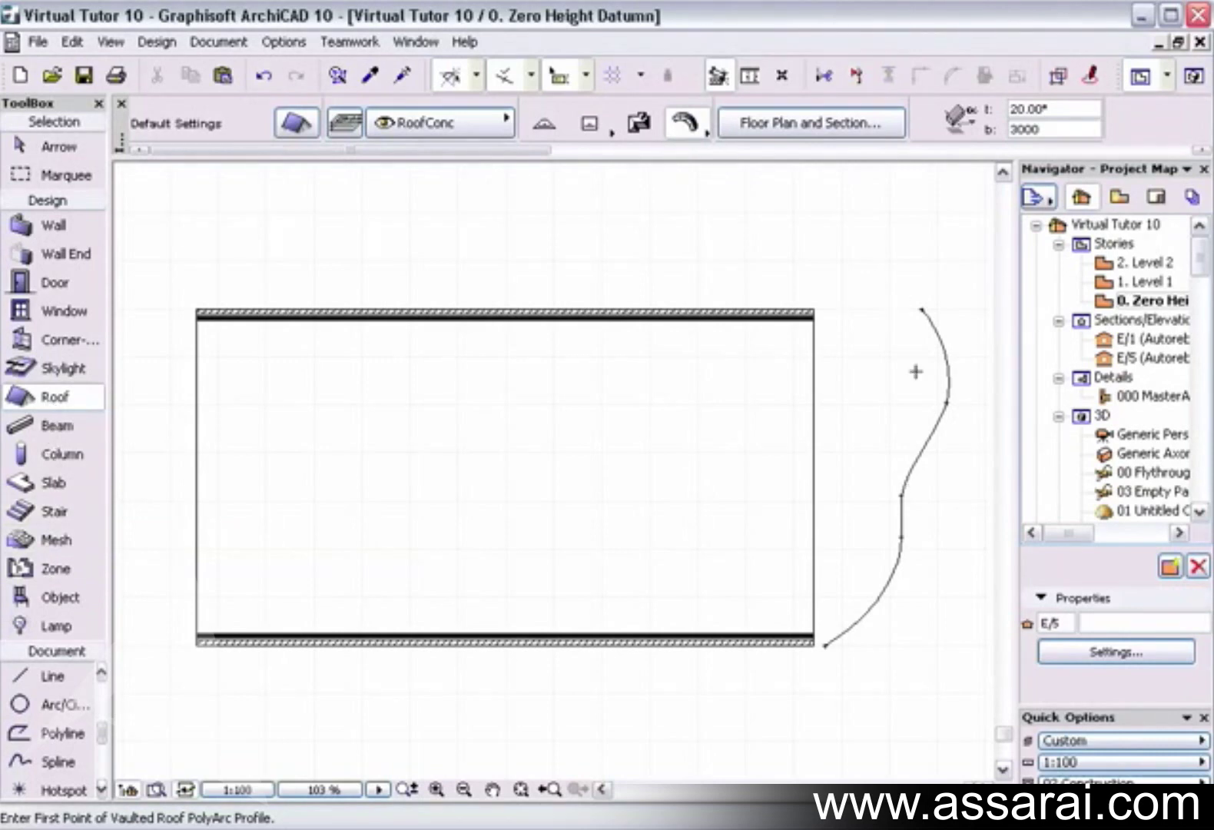
# Extrude the upright spline profile from the wall's left to right end as a vaulted roof, 1000 above the story and 120 thick.
pyautogui.click(917, 458)
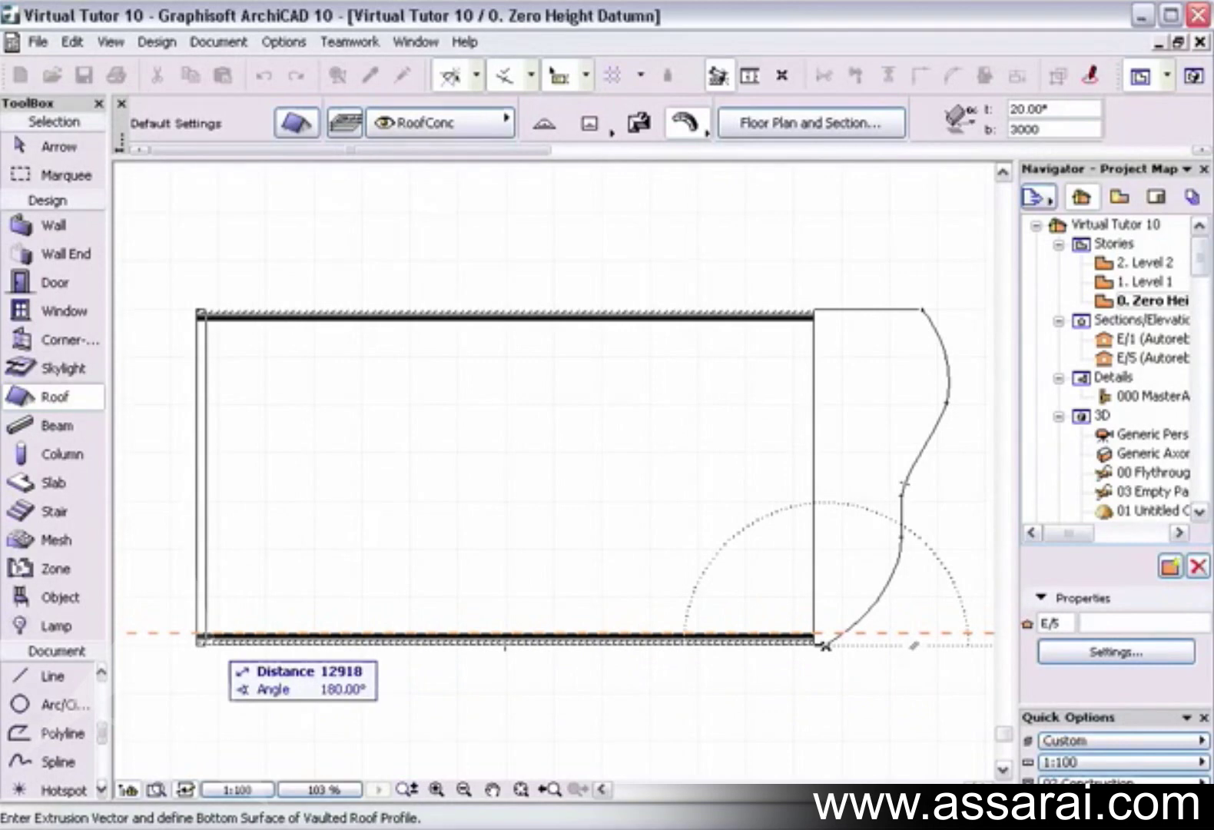
pyautogui.click(193, 638)
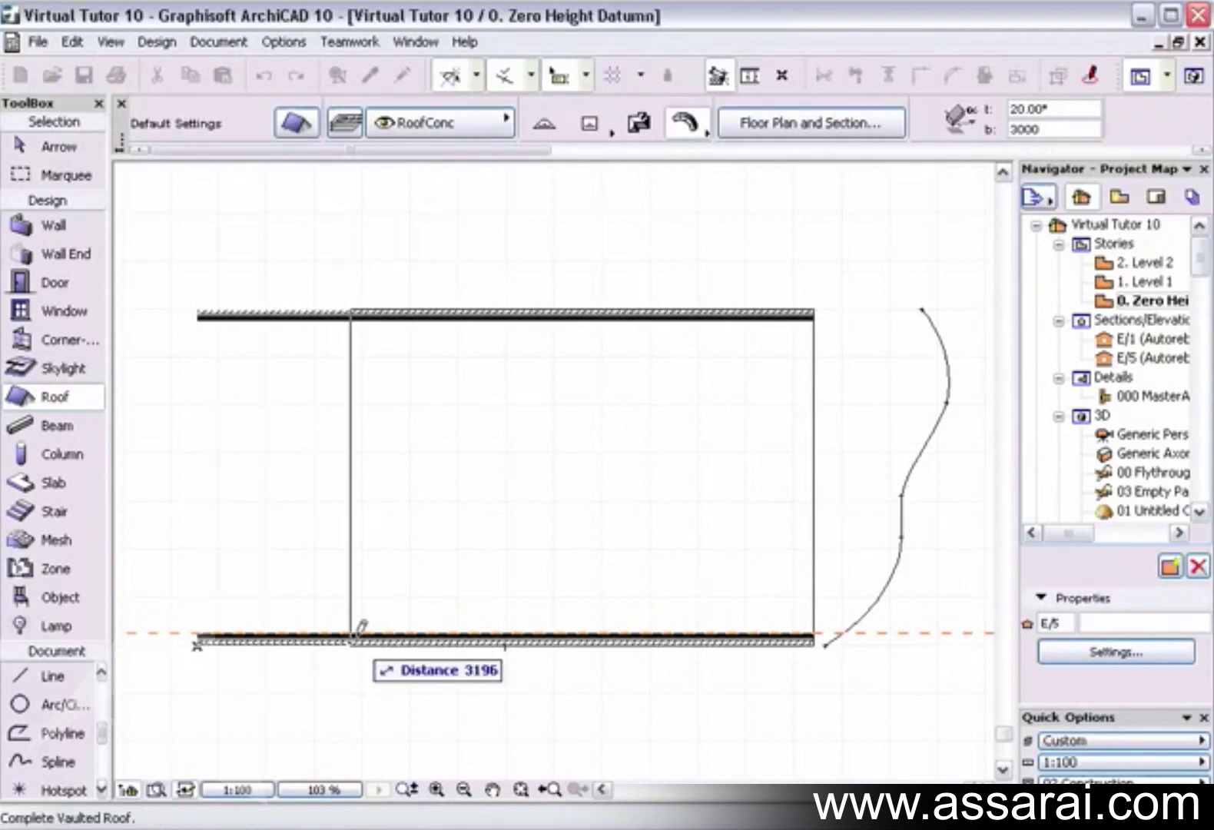
pyautogui.click(819, 642)
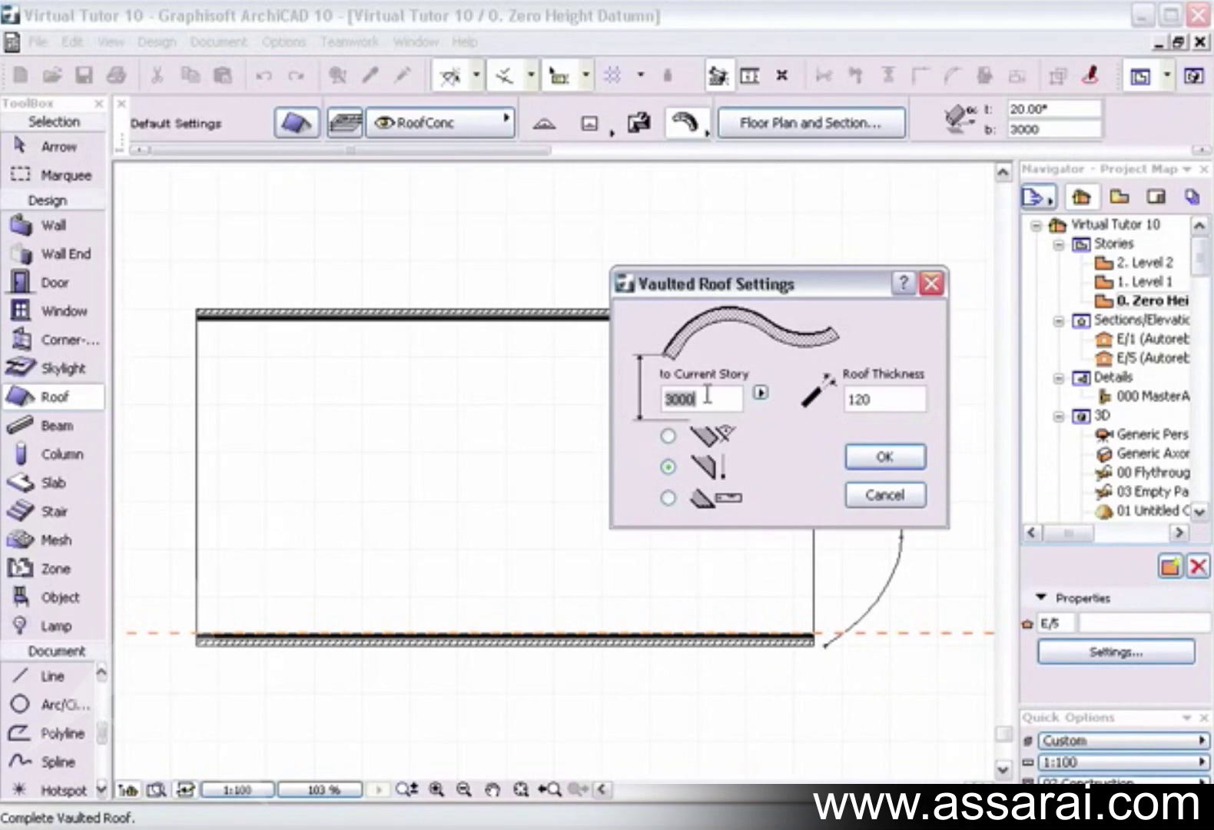
pyautogui.write('1')
pyautogui.click(883, 459)
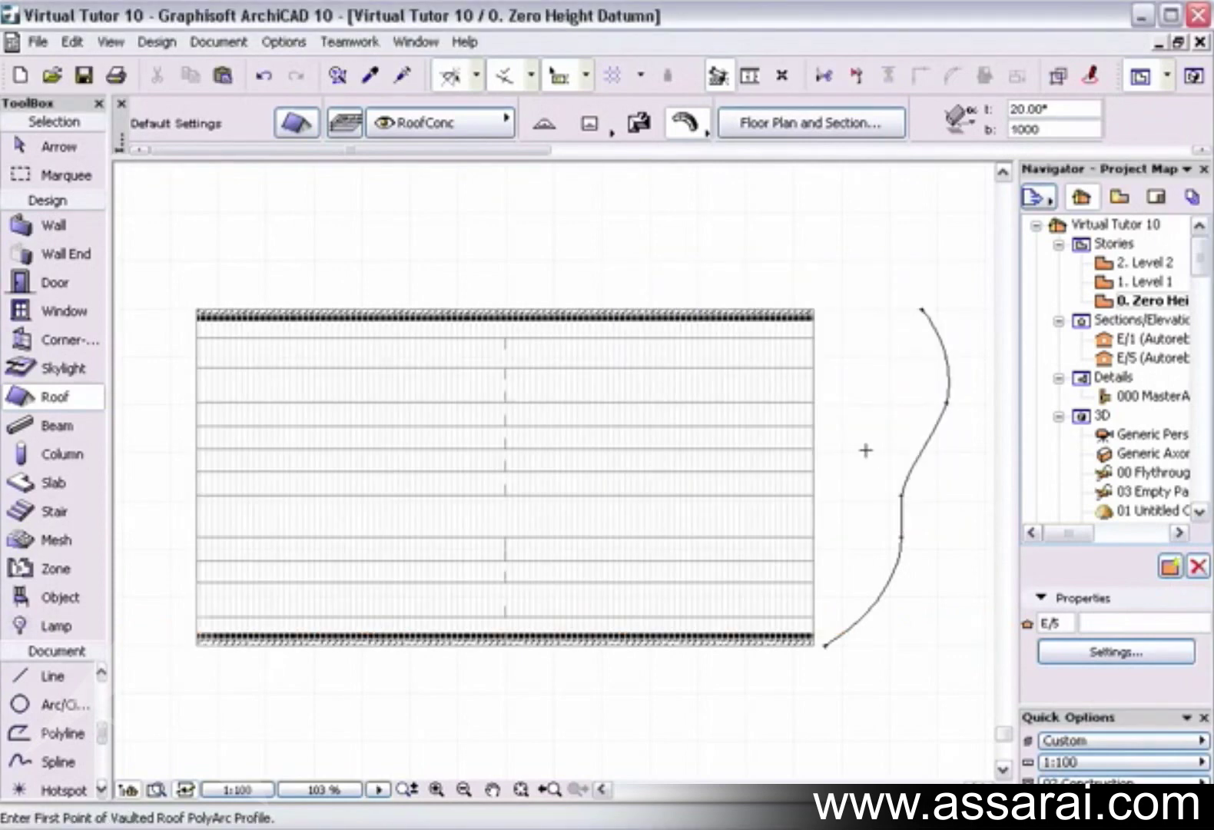
# Switch to the 3D window and orbit to view the wavy roof's end over the walls.
pyautogui.press('F3')
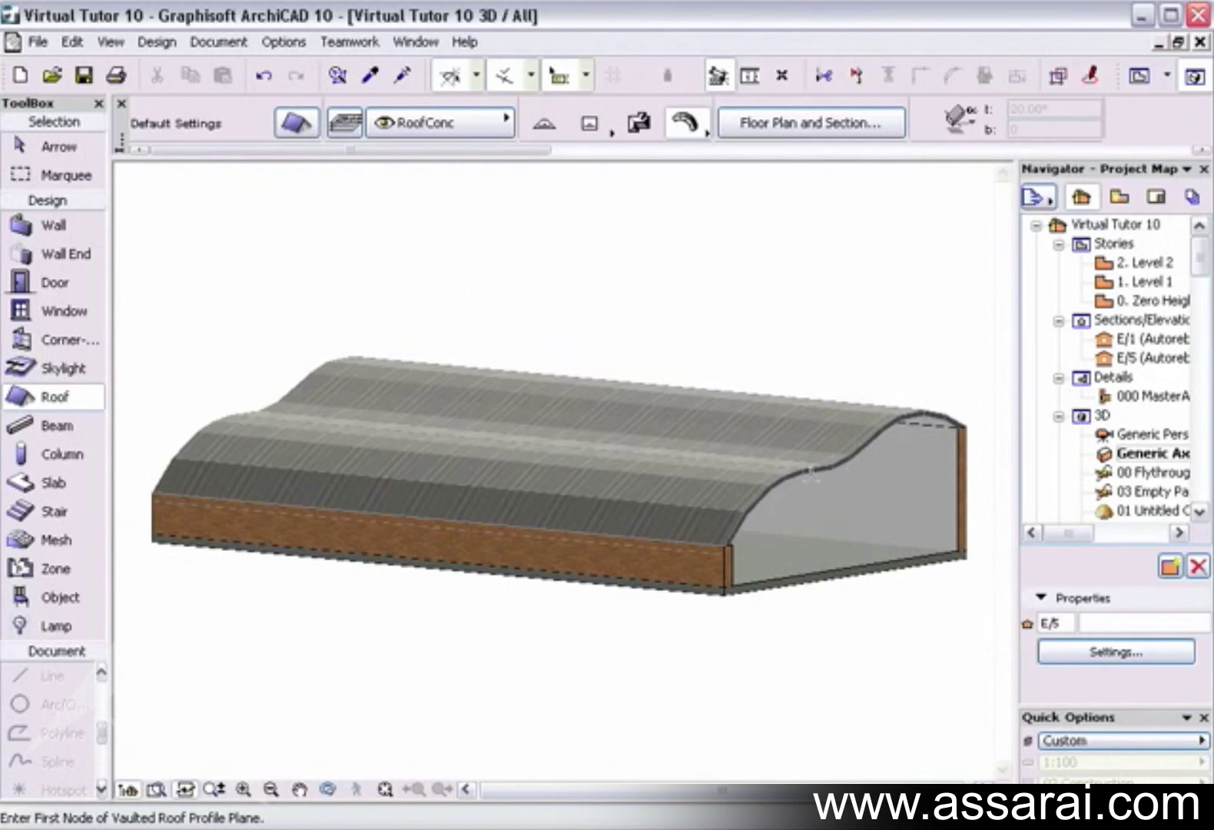
pyautogui.moveTo(711, 464)
pyautogui.keyDown('shift'); pyautogui.mouseDown(button='middle')
pyautogui.moveTo(762, 456)
pyautogui.moveTo(667, 474)
pyautogui.moveTo(522, 461)
pyautogui.moveTo(537, 467)
pyautogui.mouseUp(button='middle'); pyautogui.keyUp('shift')
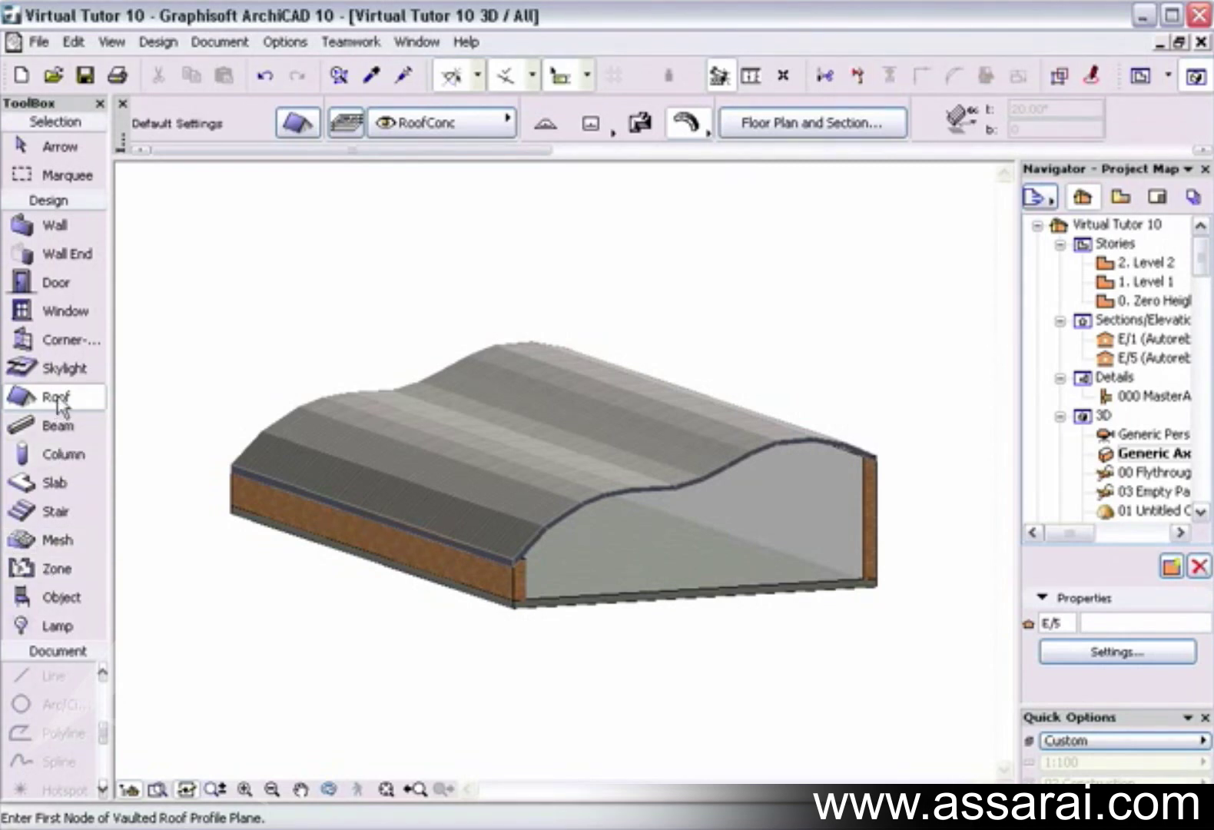
# Select and delete all pieces of the wavy roof.
pyautogui.hotkey('ctrl', 'a')
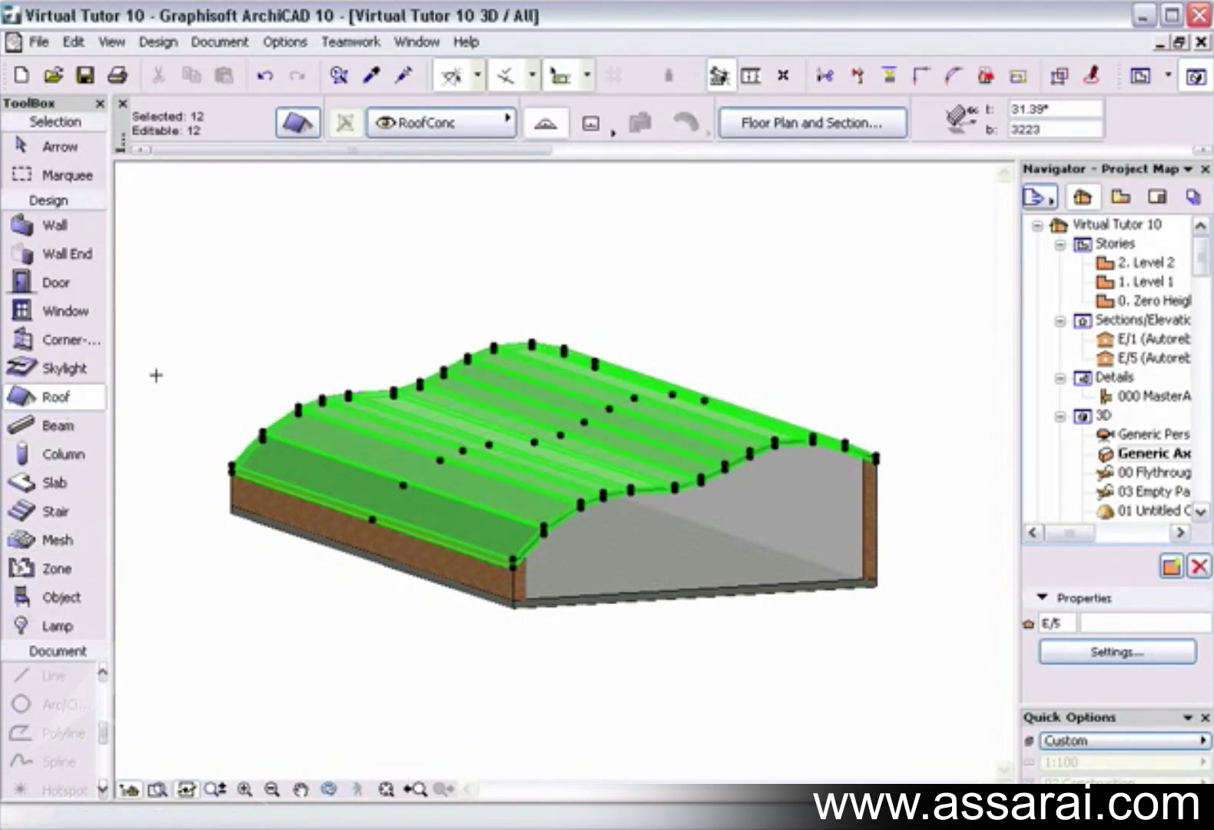
pyautogui.press('Delete')
pyautogui.click(58, 146)
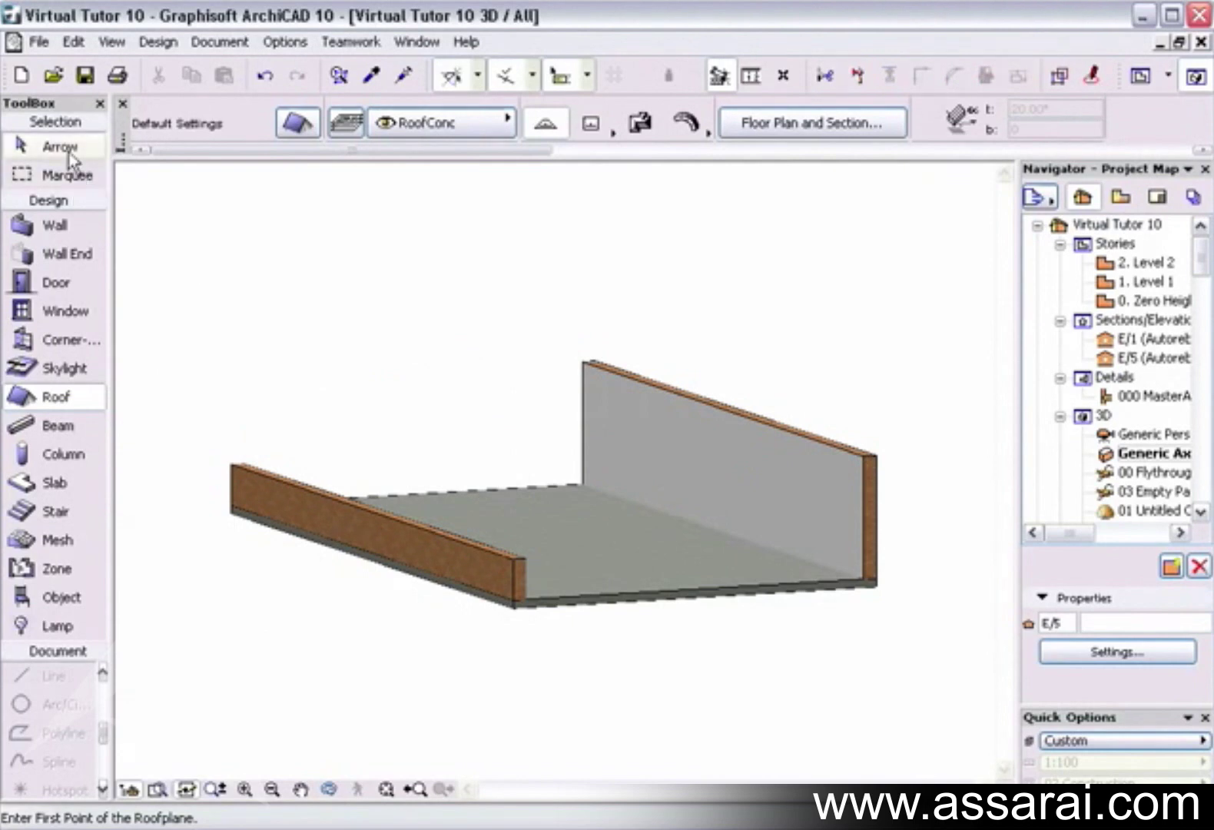
# Stretch the low front wall's top up to 3000 to match the back wall.
pyautogui.click(331, 512)
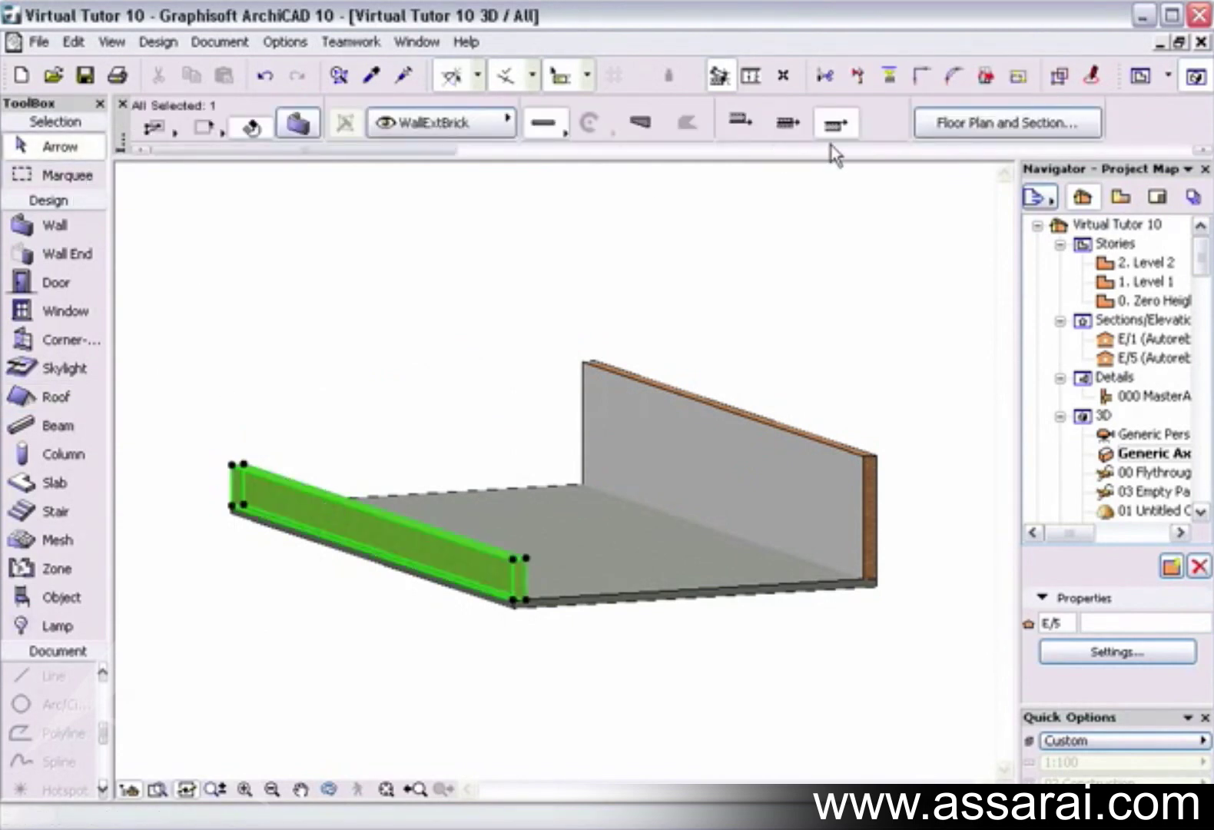
pyautogui.click(525, 561)
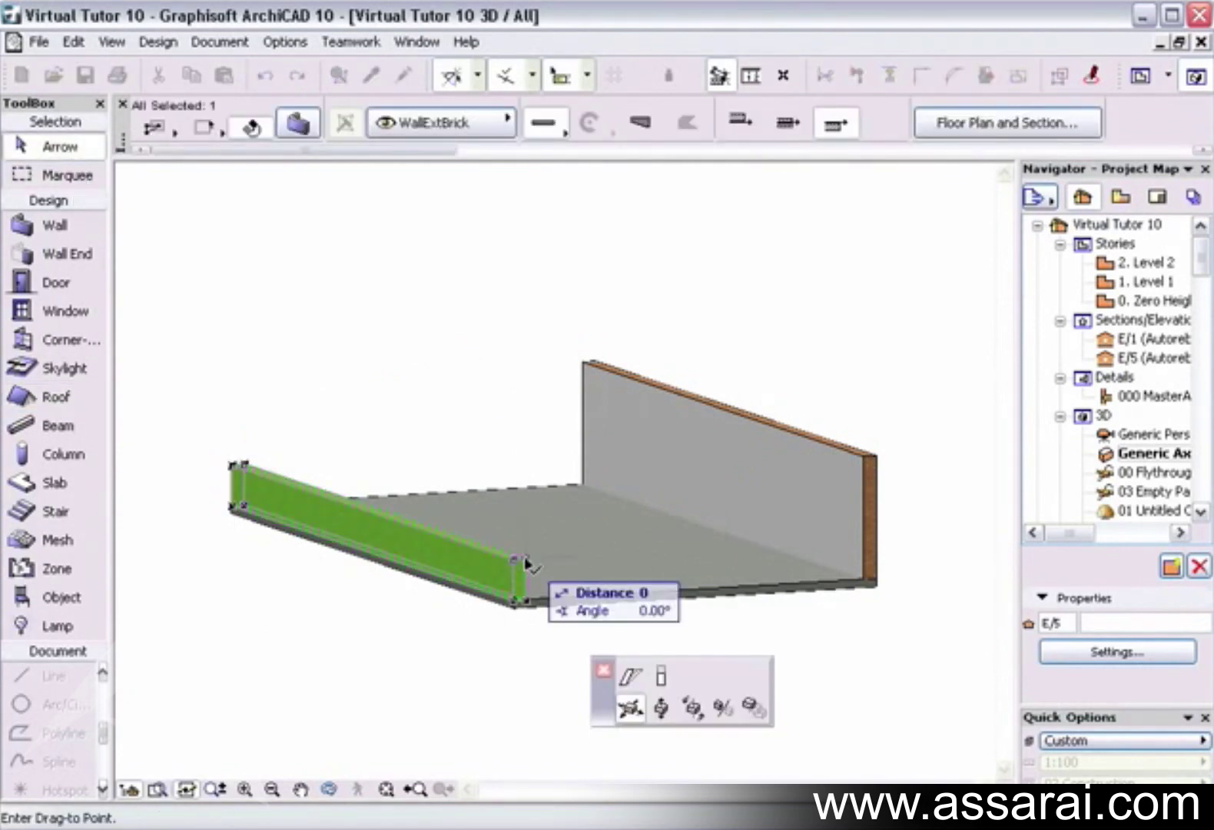
pyautogui.click(661, 676)
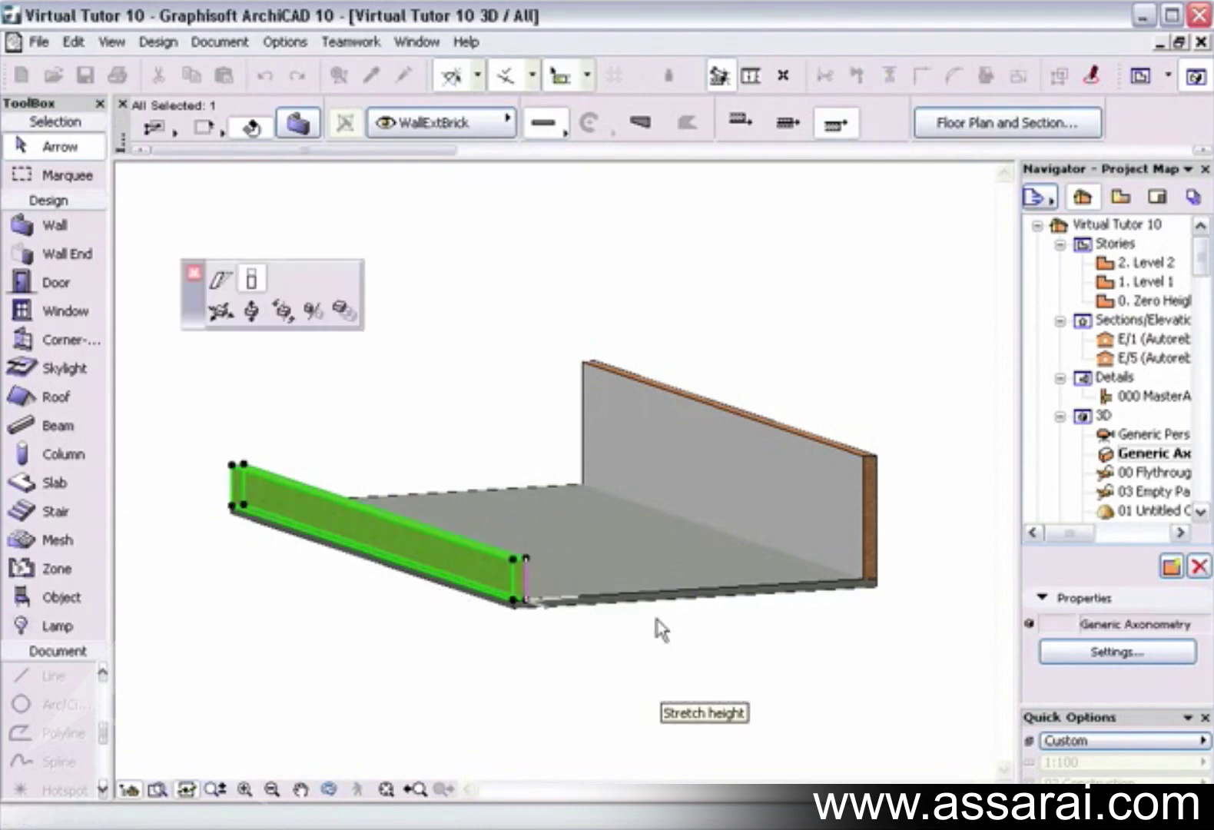
pyautogui.click(864, 465)
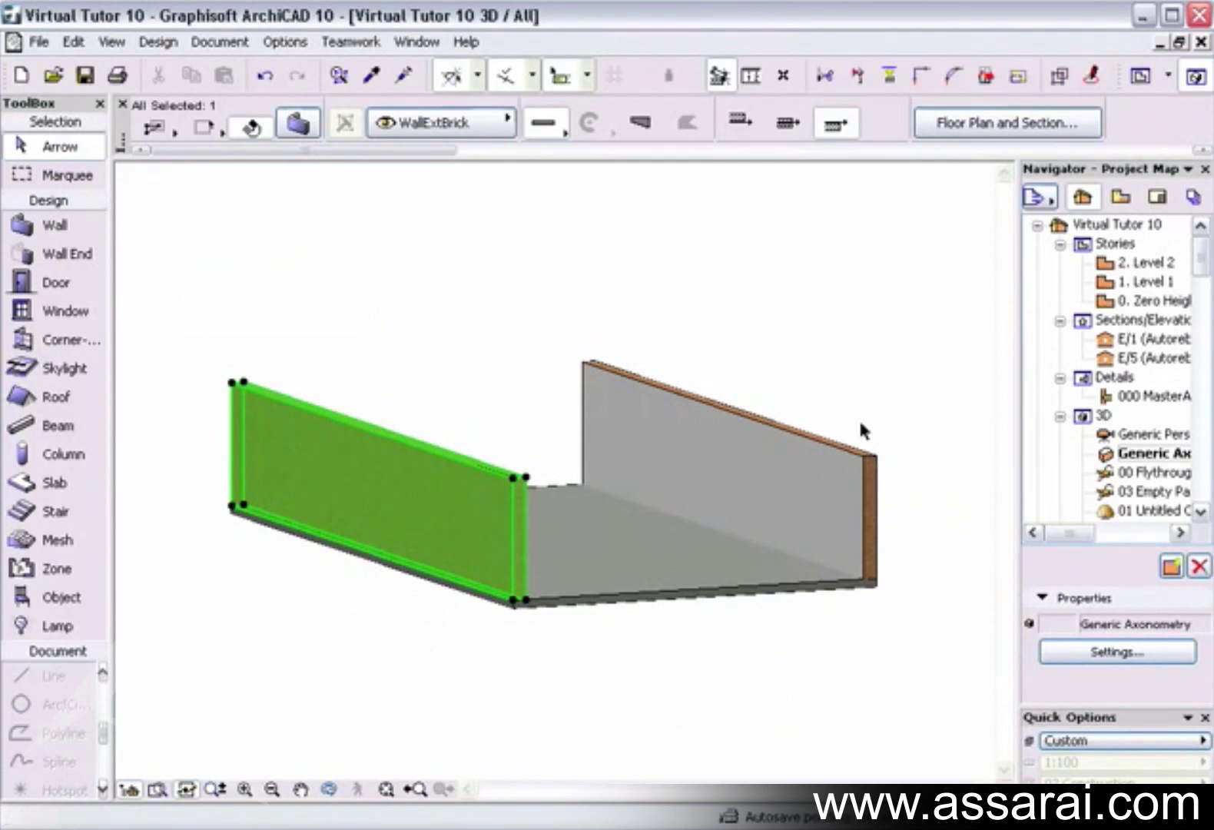
pyautogui.click(849, 399)
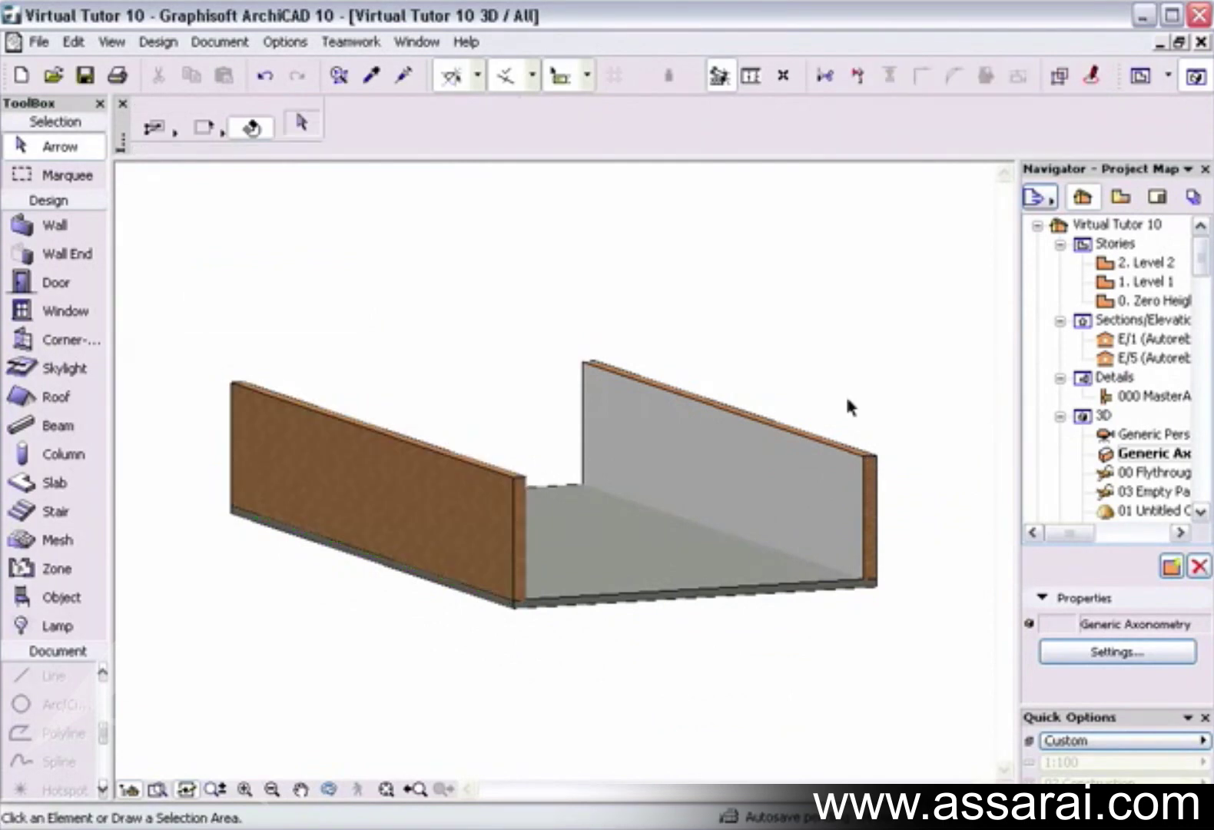
pyautogui.click(55, 406)
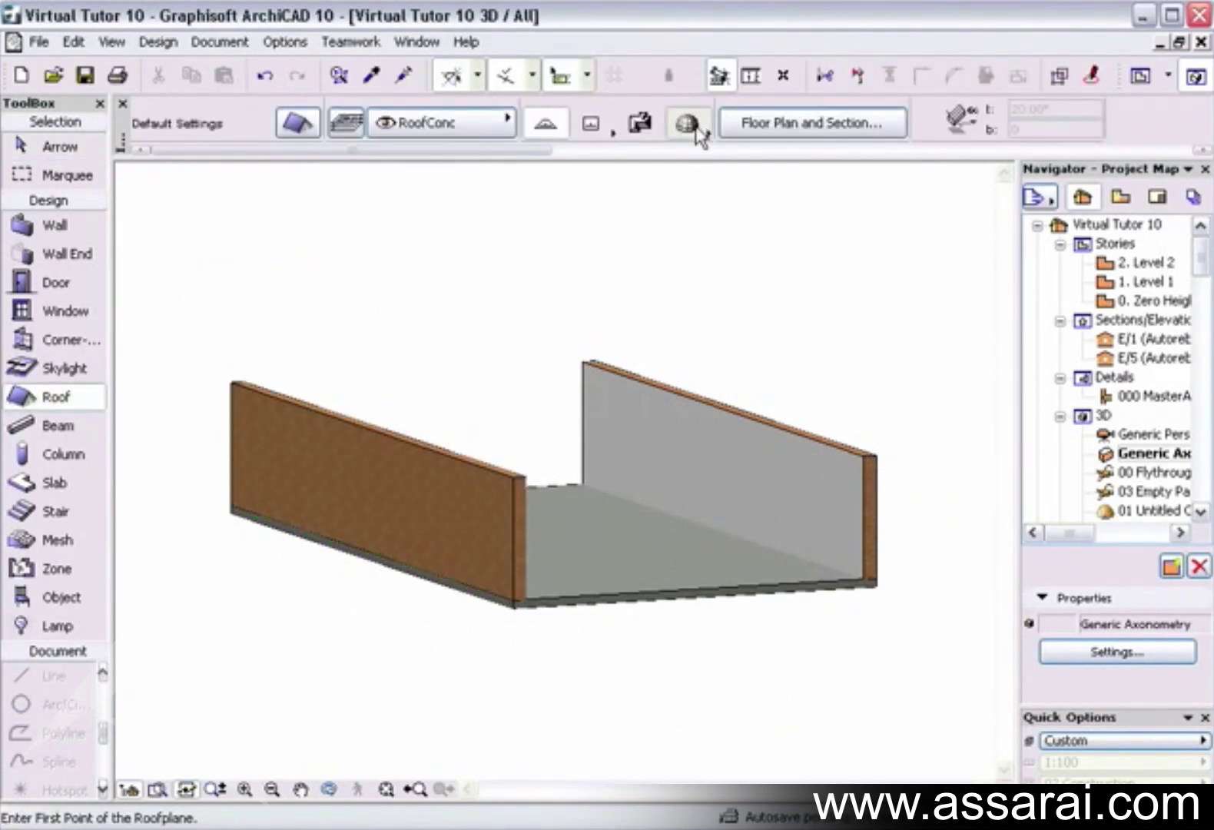
# Draw a semicircular barrel vault between the two wall tops, extended along the walls' full length.
pyautogui.click(685, 123)
pyautogui.click(739, 112)
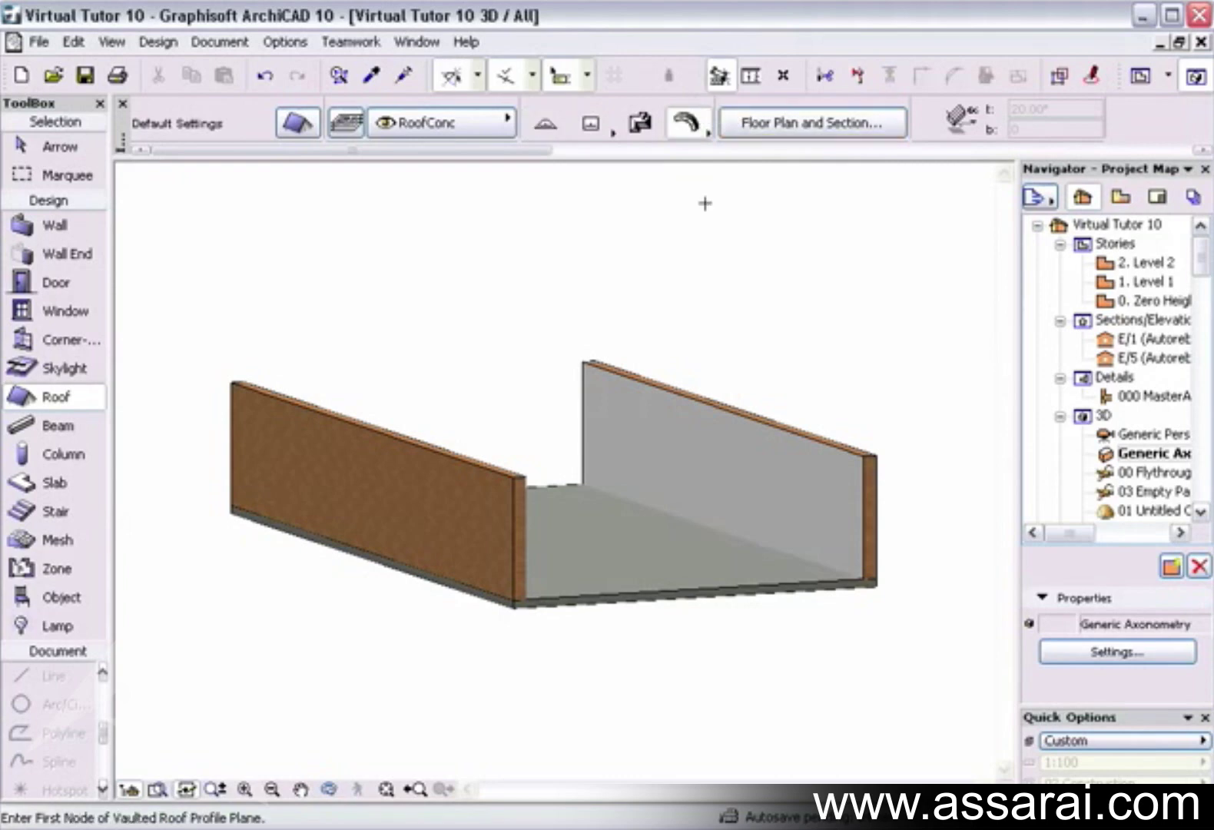
pyautogui.click(523, 478)
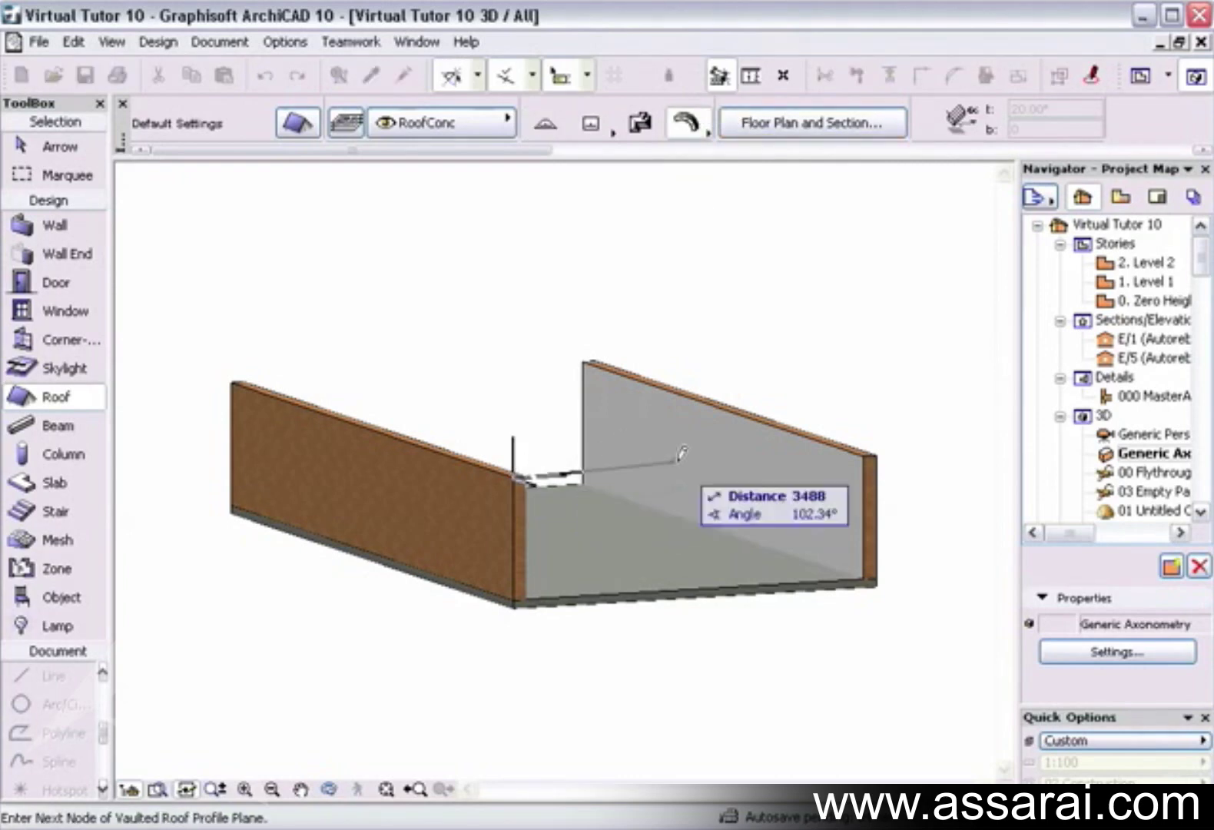
pyautogui.click(879, 453)
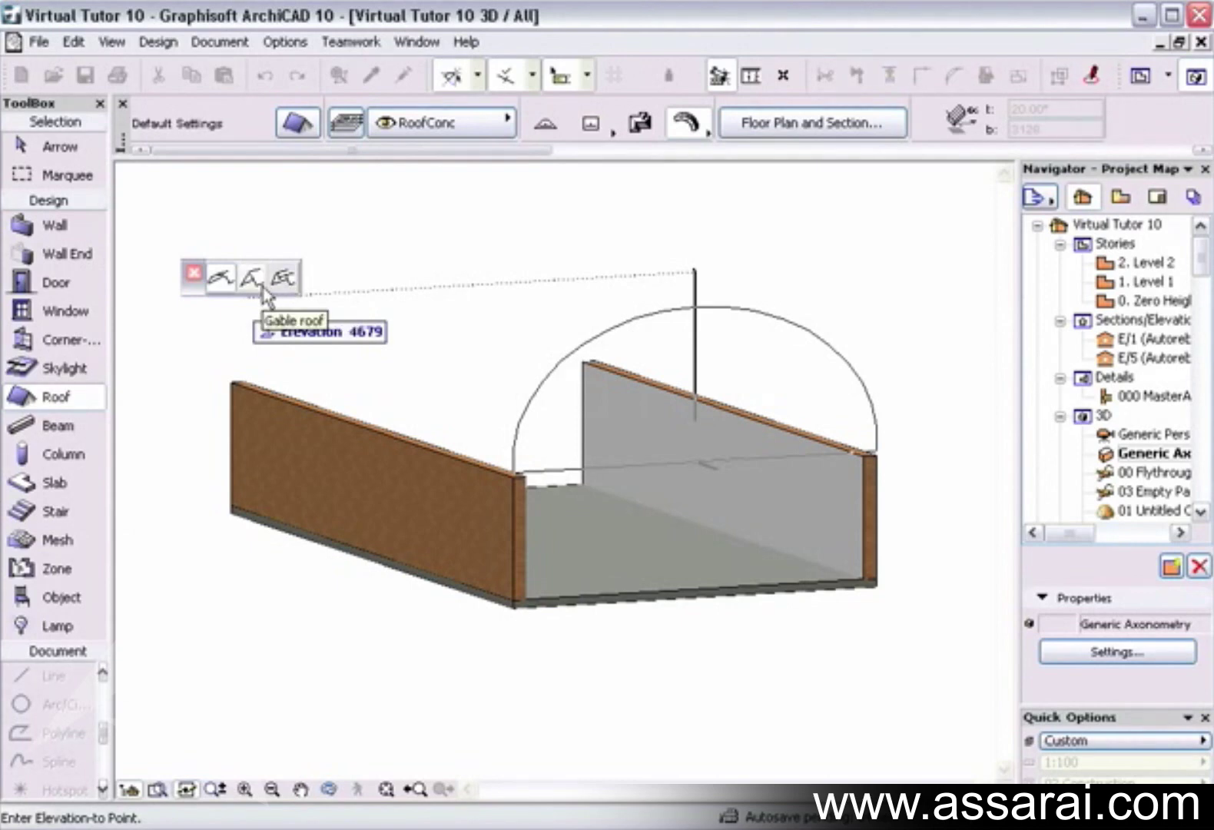
pyautogui.click(222, 278)
pyautogui.click(615, 354)
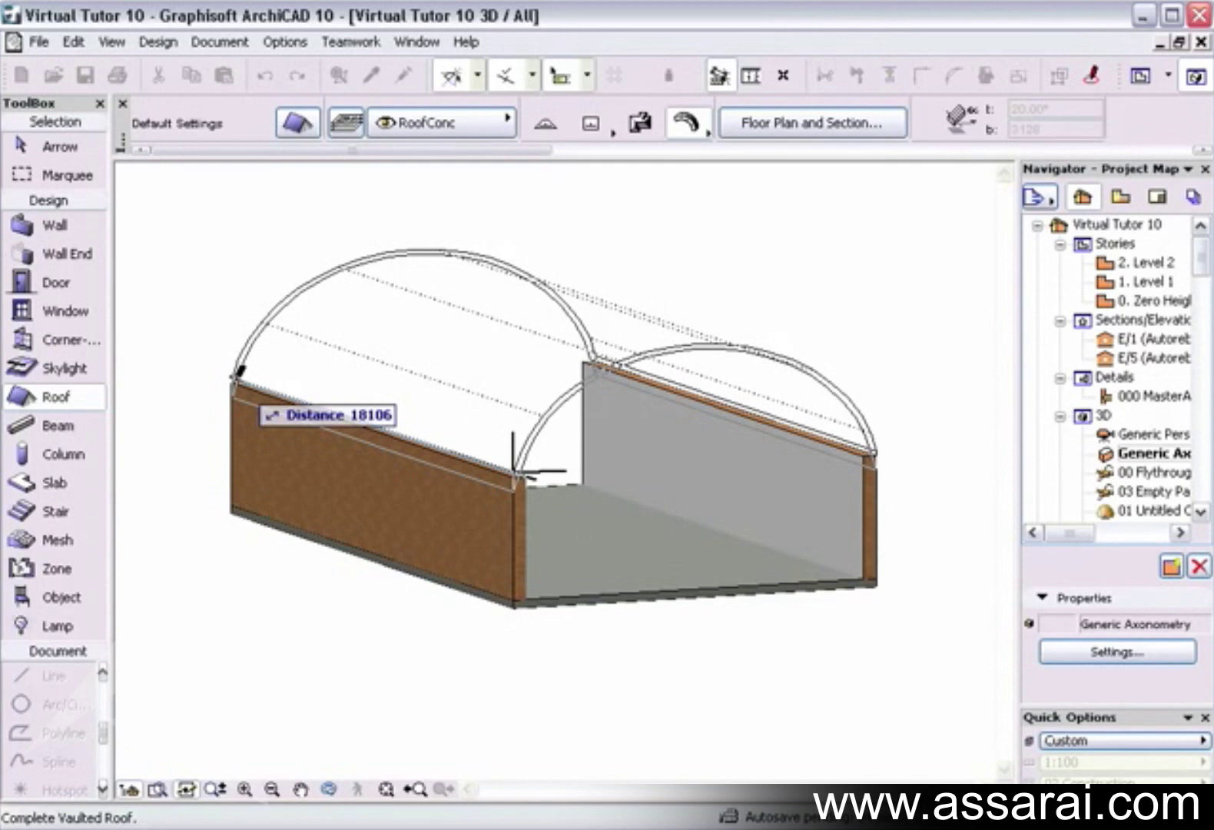
pyautogui.click(514, 471)
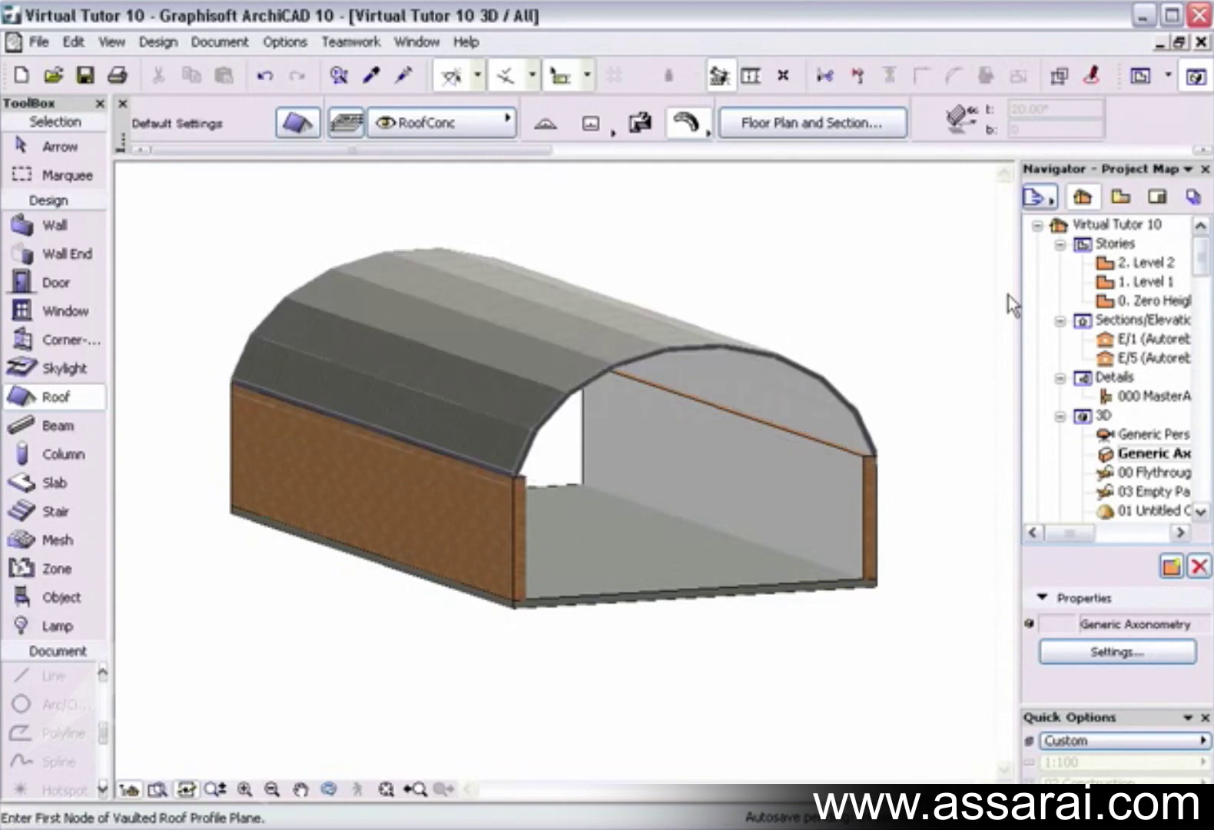